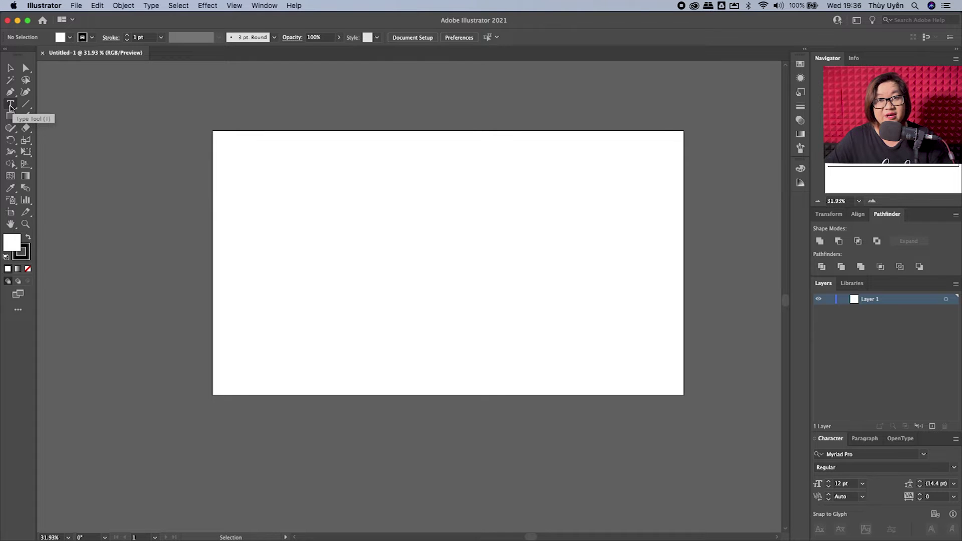
- Choose the plain Type Tool from the type tools flyout
{"action": "left_click", "coordinate": [10, 105]}
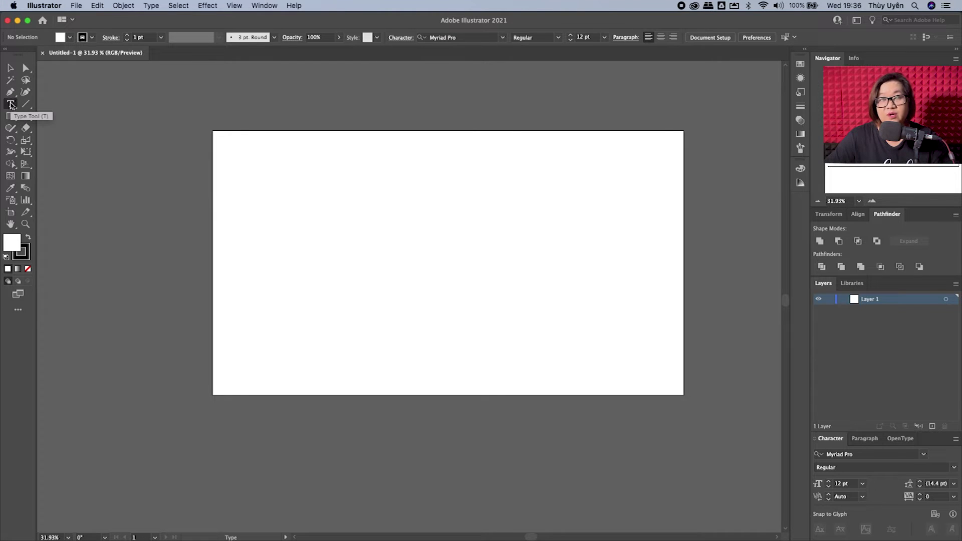
{"action": "left_click", "coordinate": [14, 107]}
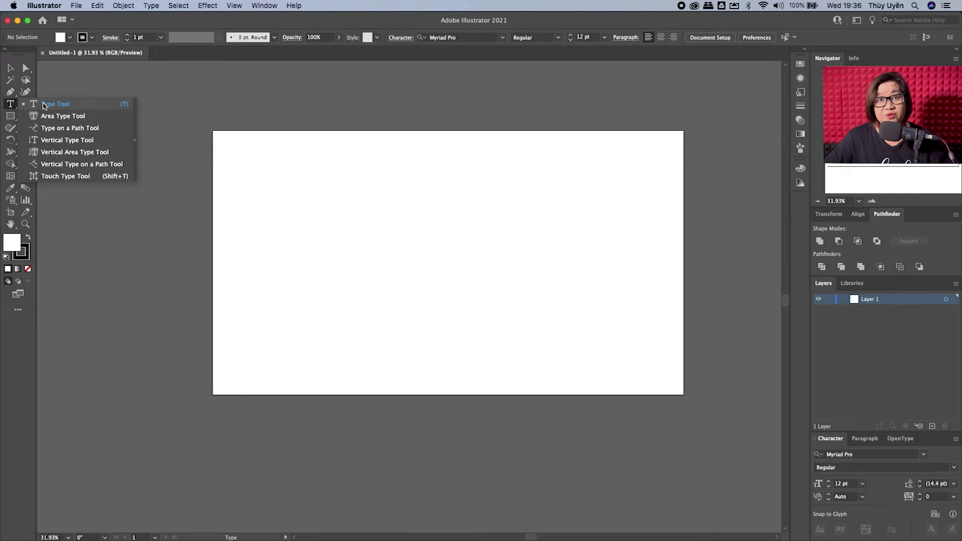
{"action": "left_click", "coordinate": [49, 103]}
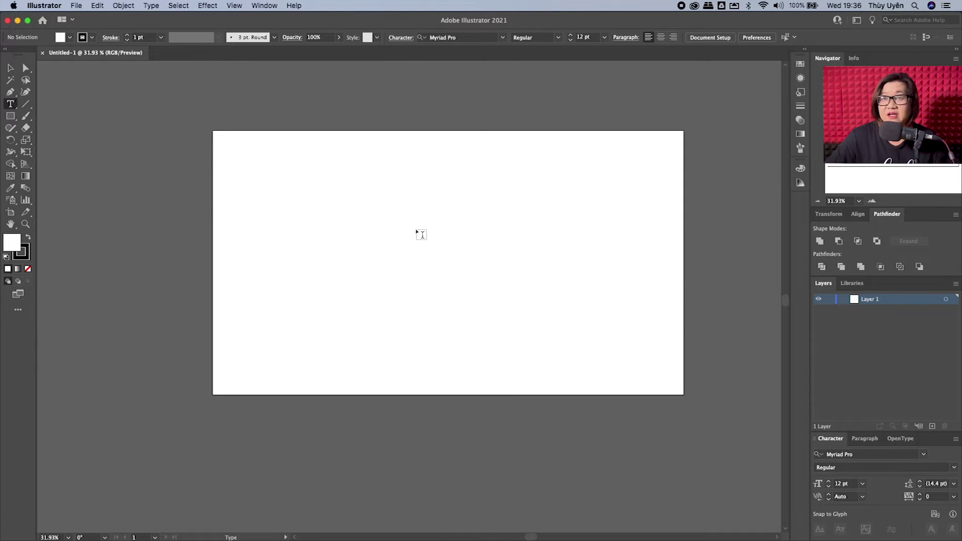
- Place 60 pt point text reading 'Line type' in the artboard's upper-left area
{"action": "left_click", "coordinate": [341, 202]}
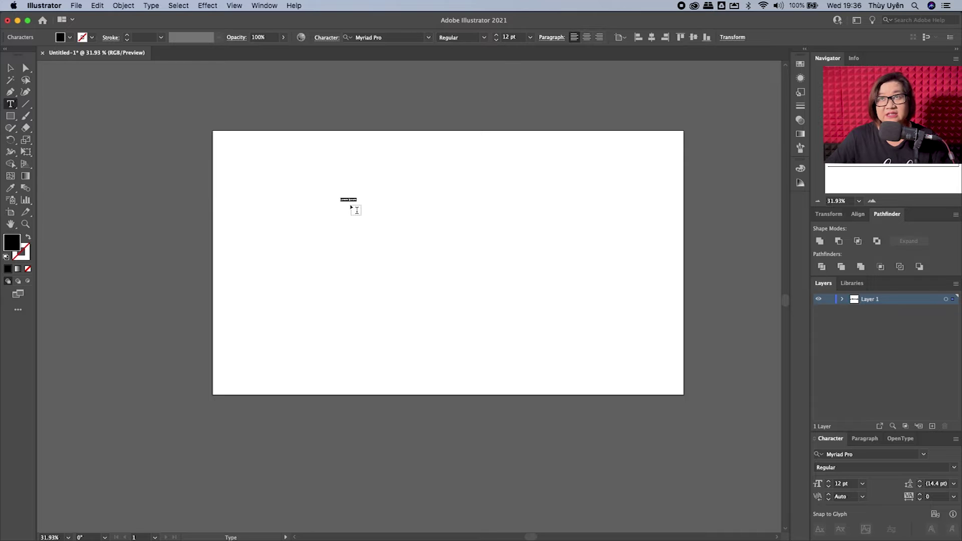
{"action": "left_click", "coordinate": [530, 38]}
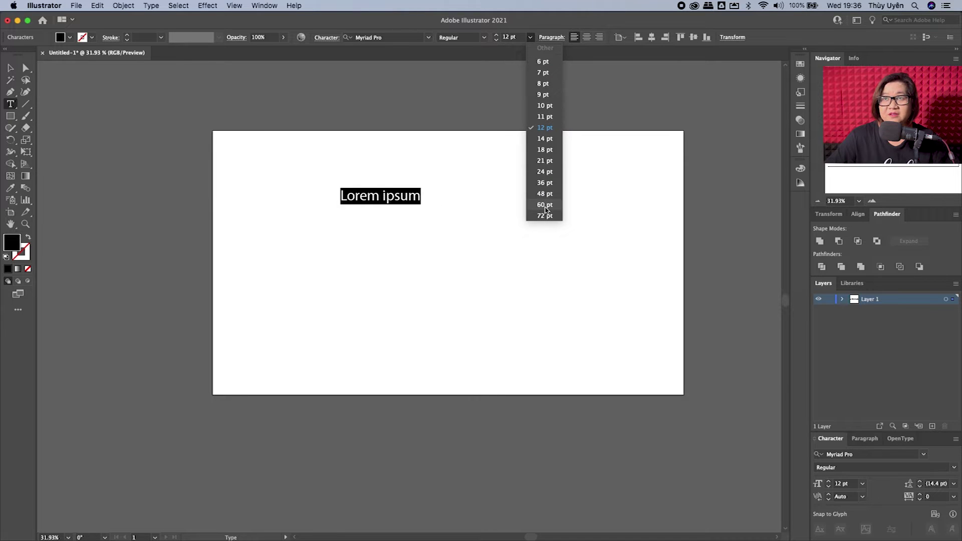
{"action": "left_click", "coordinate": [544, 205]}
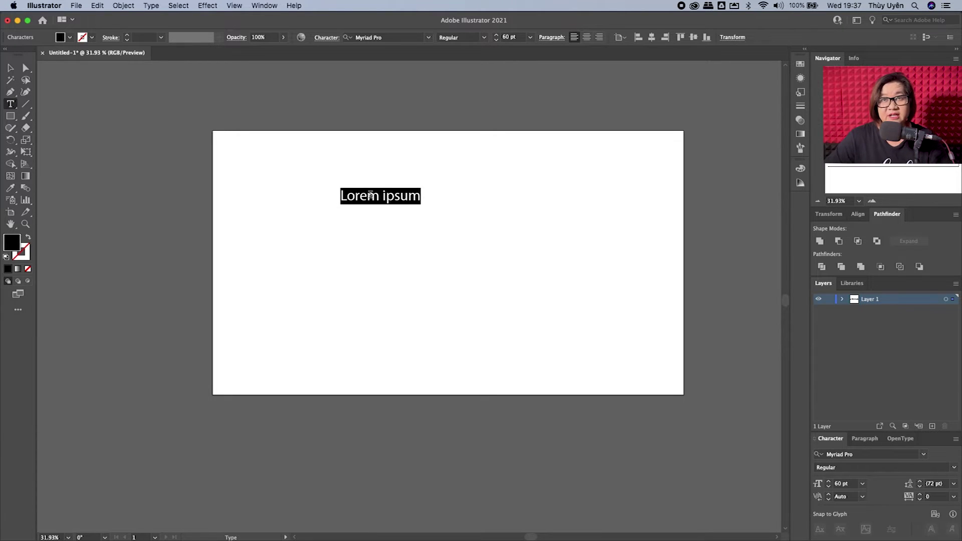
{"action": "type", "text": "Line"}
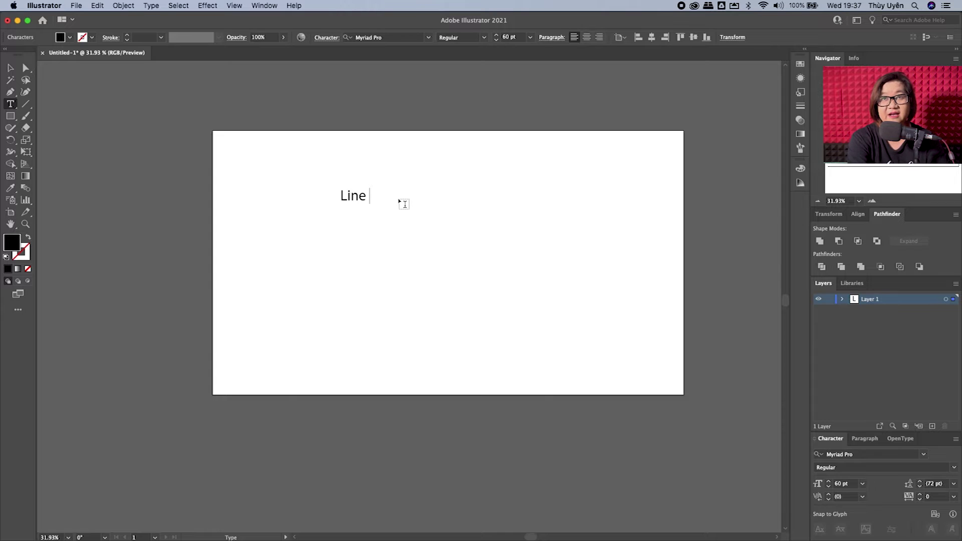
{"action": "type", "text": "pe"}
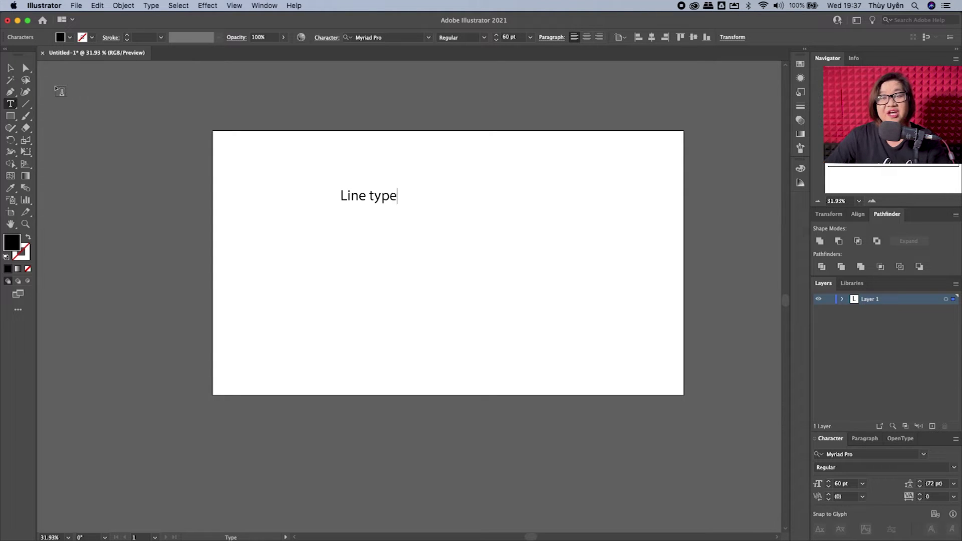
{"action": "left_click", "coordinate": [11, 69]}
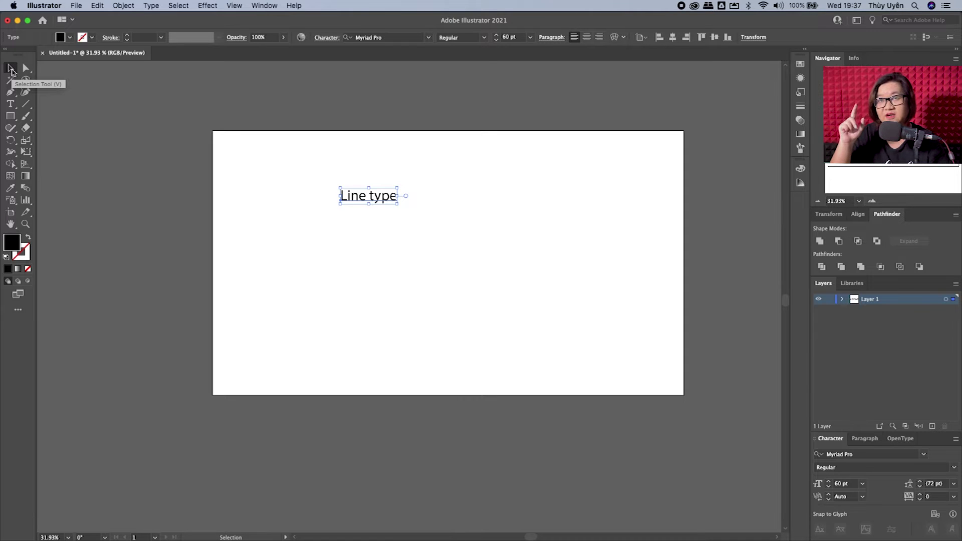
- Nudge the 'Line type' text slightly right and down on the artboard
{"action": "scroll", "coordinate": [185, 229], "scroll_direction": "up", "scroll_amount": 1}
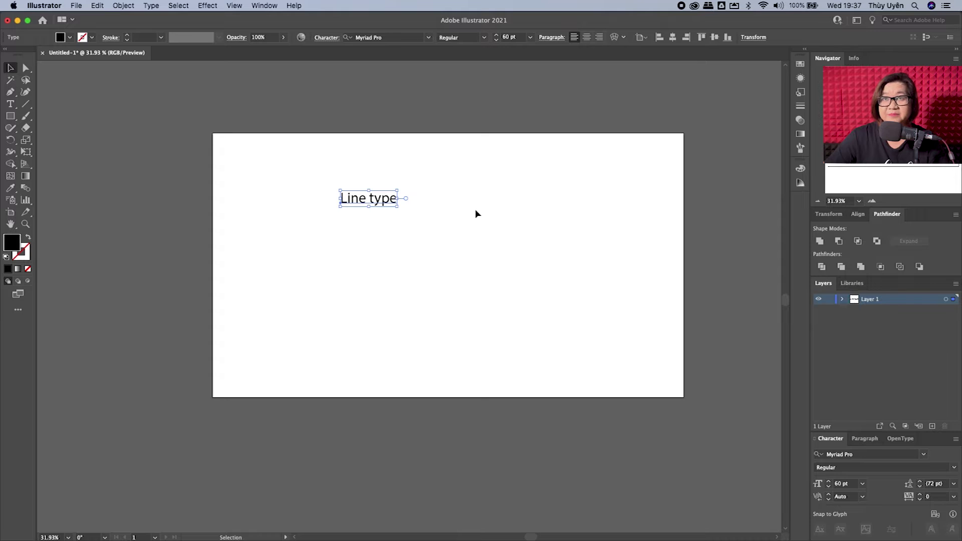
{"action": "left_click", "coordinate": [384, 208]}
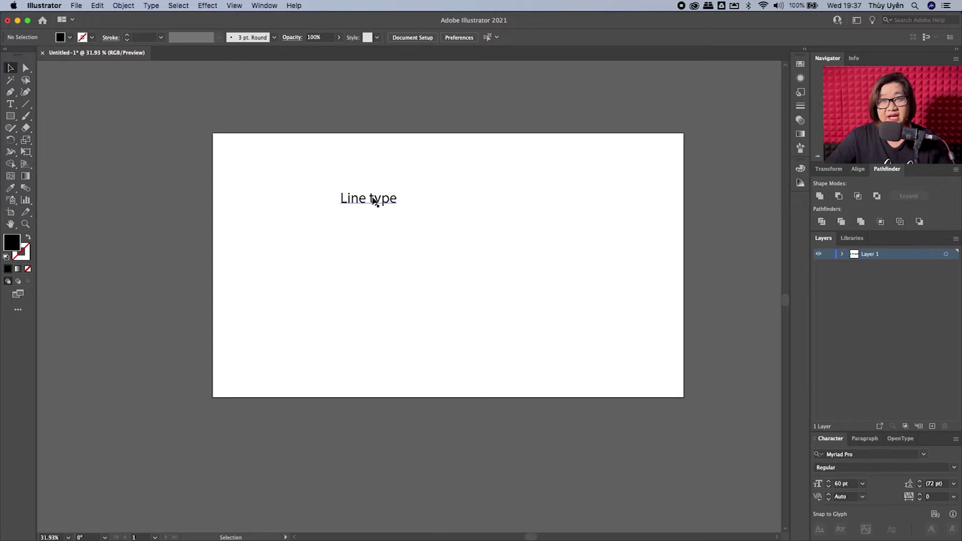
{"action": "left_click", "coordinate": [373, 201]}
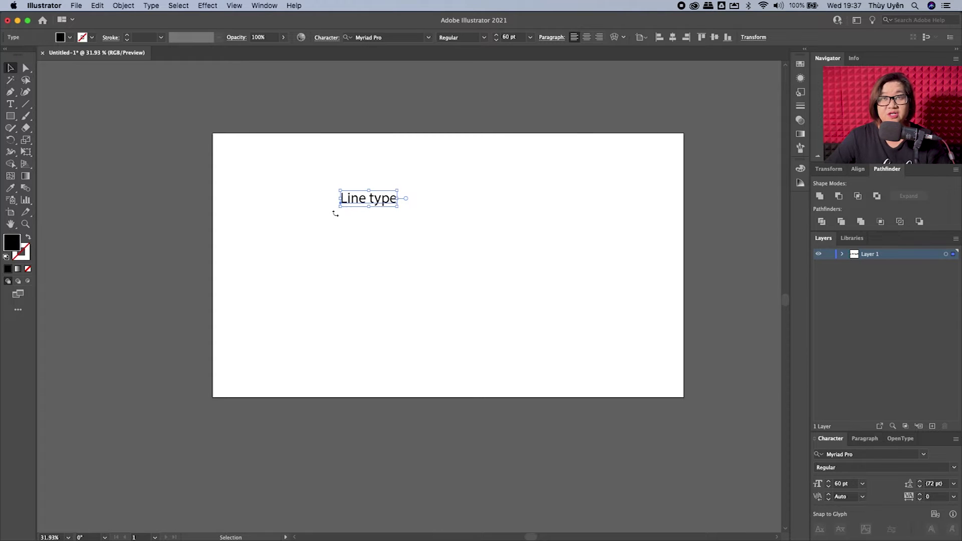
{"action": "left_click", "coordinate": [331, 210]}
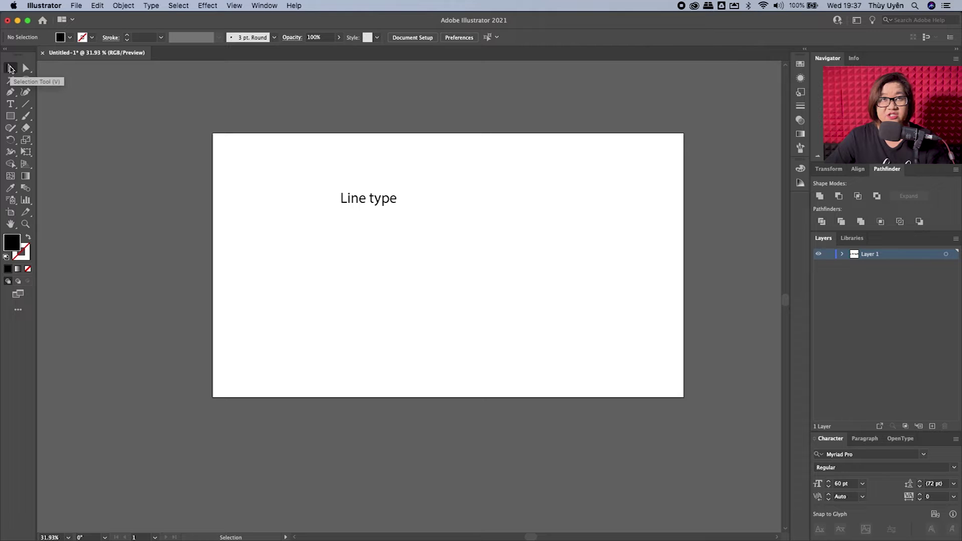
{"action": "left_click", "coordinate": [360, 203]}
{"action": "left_click_drag", "start_coordinate": [398, 198], "coordinate": [424, 205]}
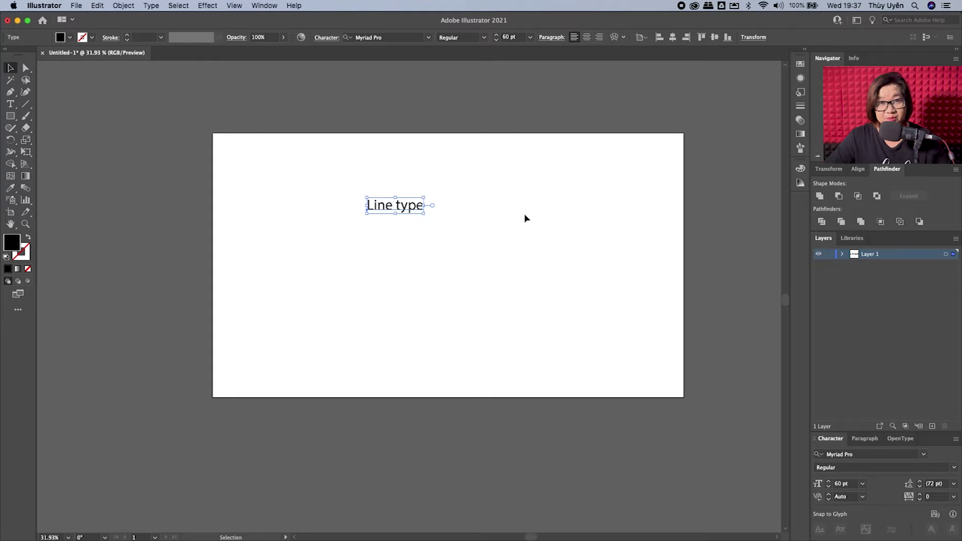
{"action": "left_click", "coordinate": [452, 211]}
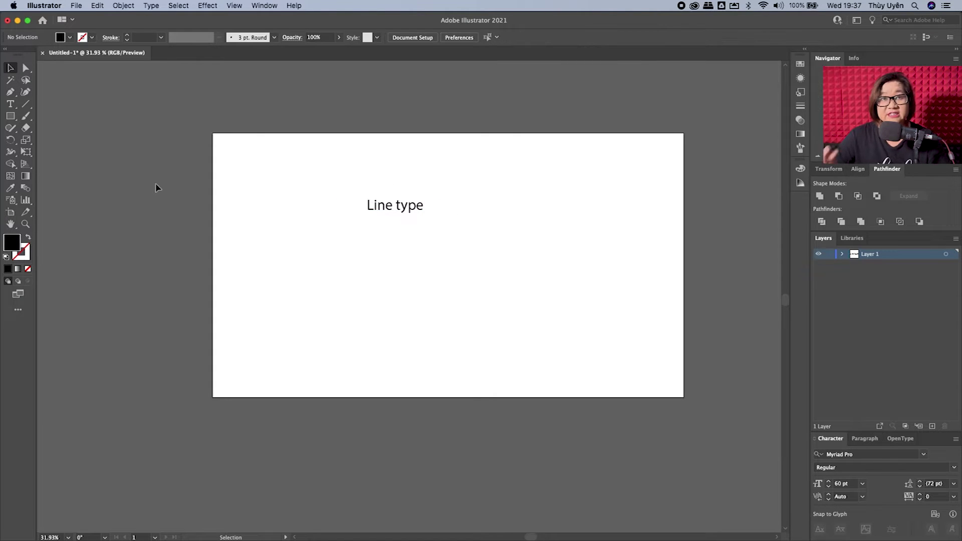
{"action": "left_click", "coordinate": [12, 103]}
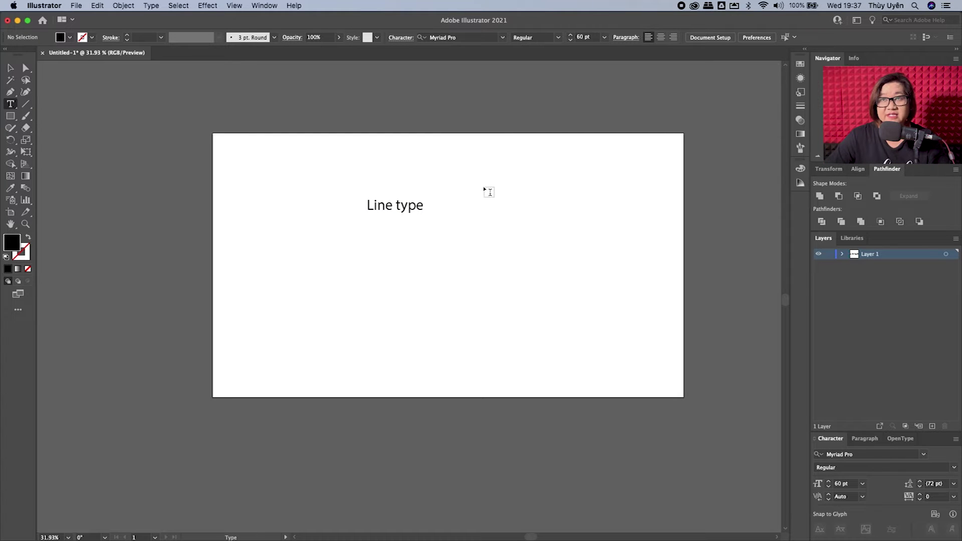
- Draw a placeholder-text area box right of 'Line type', adding an 'Area Type' first line
{"action": "left_click_drag", "start_coordinate": [452, 177], "coordinate": [632, 318]}
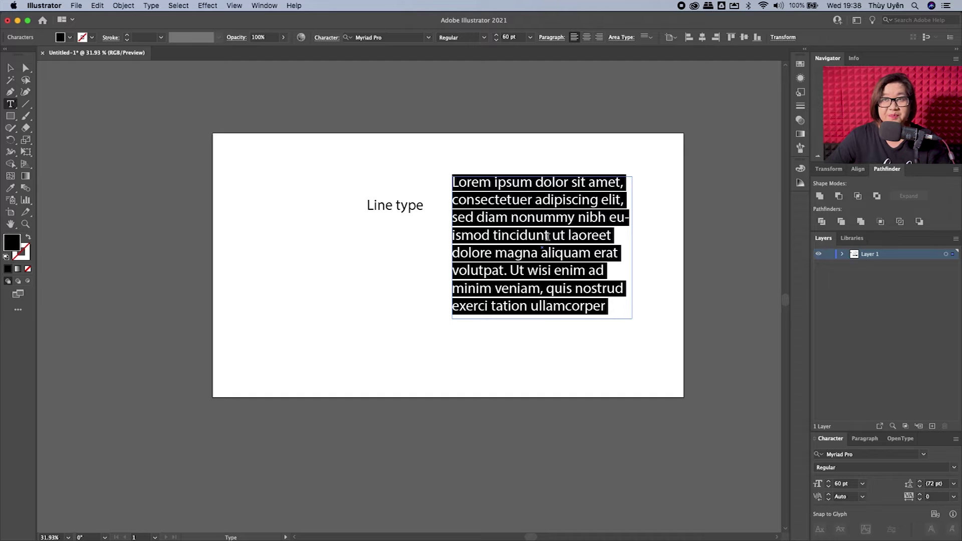
{"action": "left_click", "coordinate": [481, 185]}
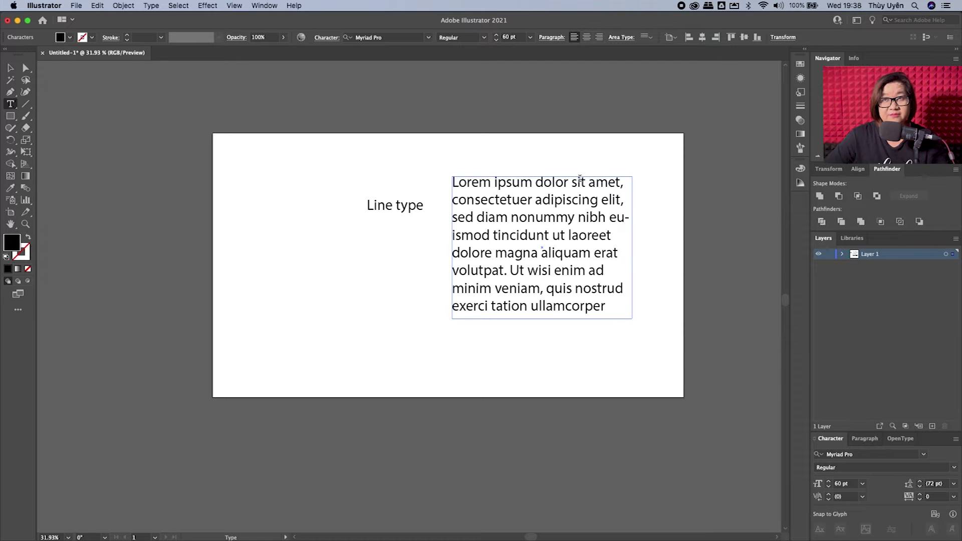
{"action": "key", "text": "Return"}
{"action": "type", "text": "Ar"}
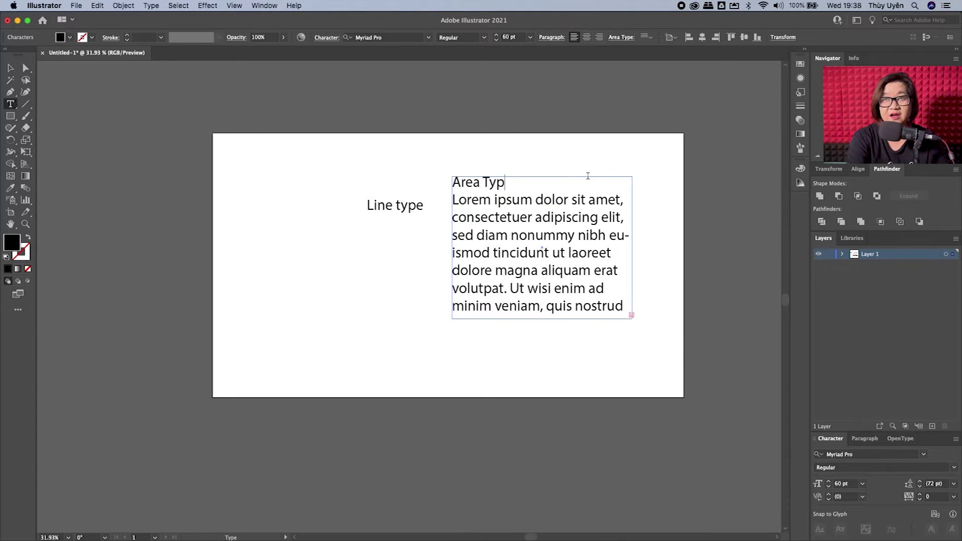
{"action": "type", "text": "ea Type"}
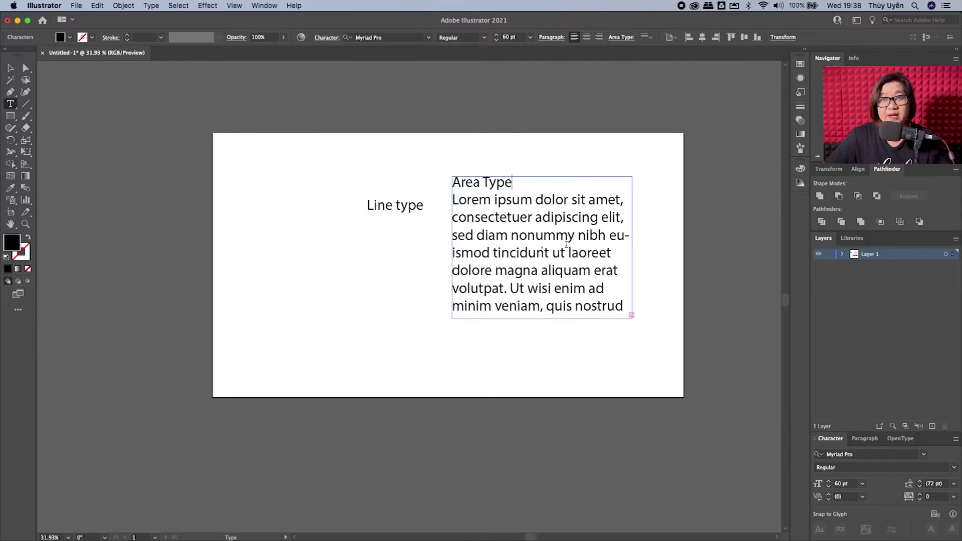
- Move the 'Line type' text up to the upper left
{"action": "left_click", "coordinate": [10, 67]}
{"action": "left_click", "coordinate": [388, 206]}
{"action": "mouse_move", "coordinate": [403, 212]}
{"action": "left_mouse_down"}
{"action": "mouse_move", "coordinate": [285, 186]}
{"action": "mouse_move", "coordinate": [301, 187]}
{"action": "left_mouse_up"}
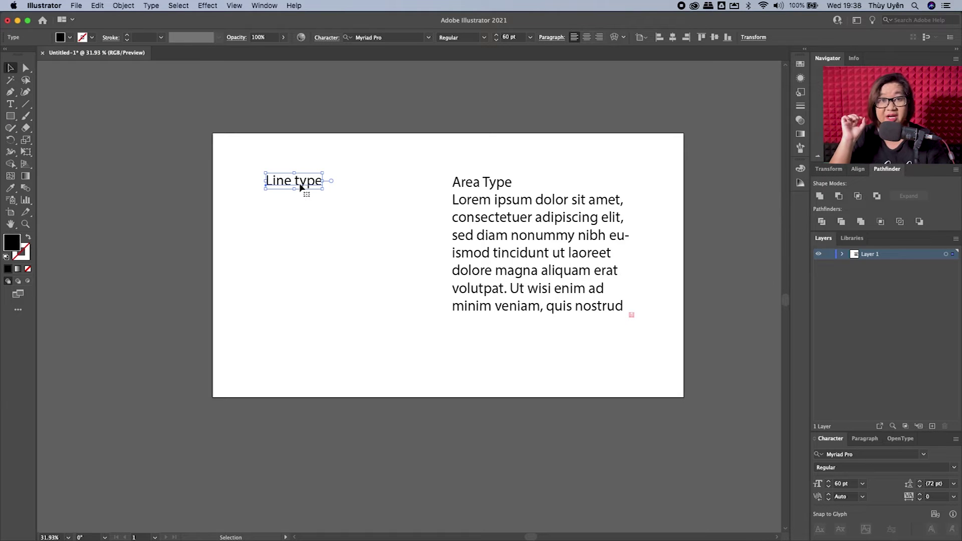
- Set the Area Type box's text to 24 pt
{"action": "left_click", "coordinate": [311, 187]}
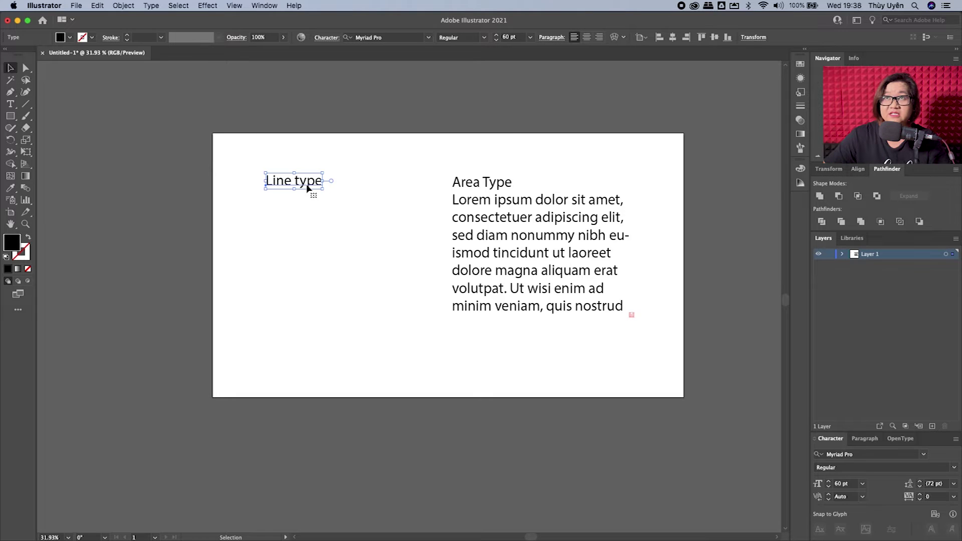
{"action": "left_click", "coordinate": [481, 214]}
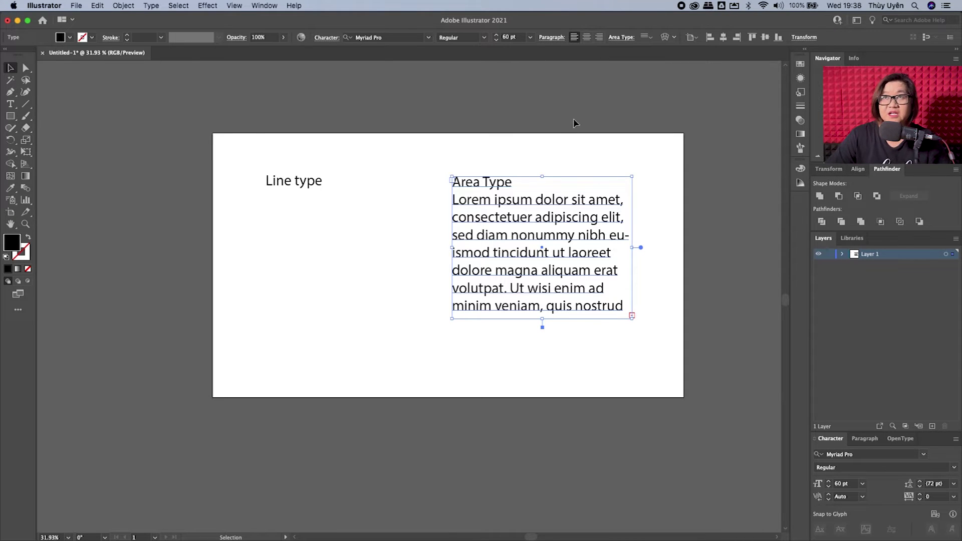
{"action": "left_click", "coordinate": [531, 38]}
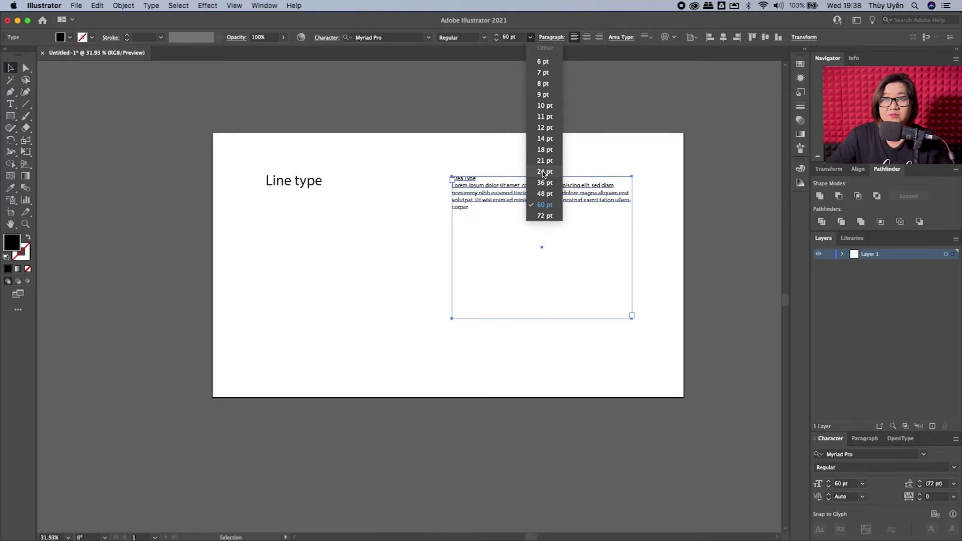
{"action": "left_click", "coordinate": [543, 172]}
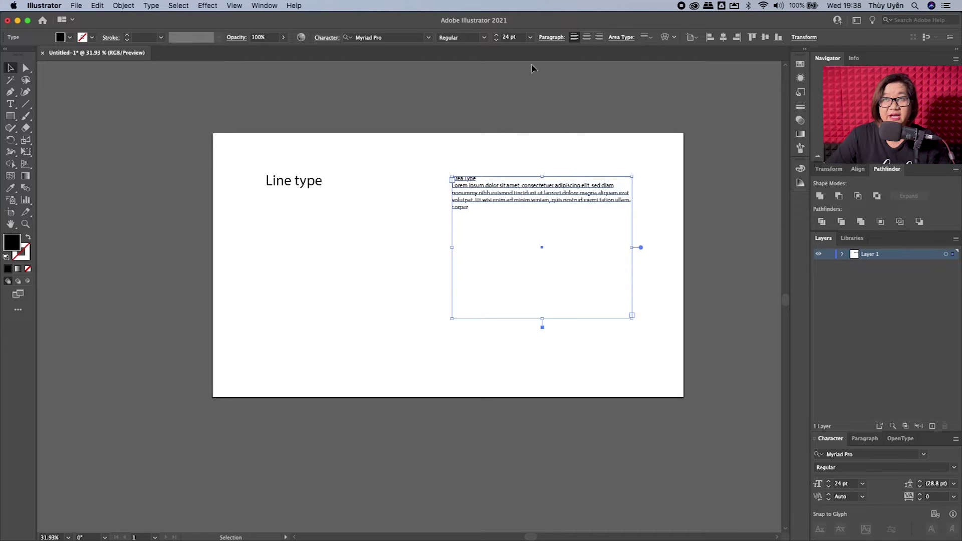
- Move the area text box left toward 'Line type' and adjust its width
{"action": "left_click_drag", "start_coordinate": [563, 190], "coordinate": [497, 182]}
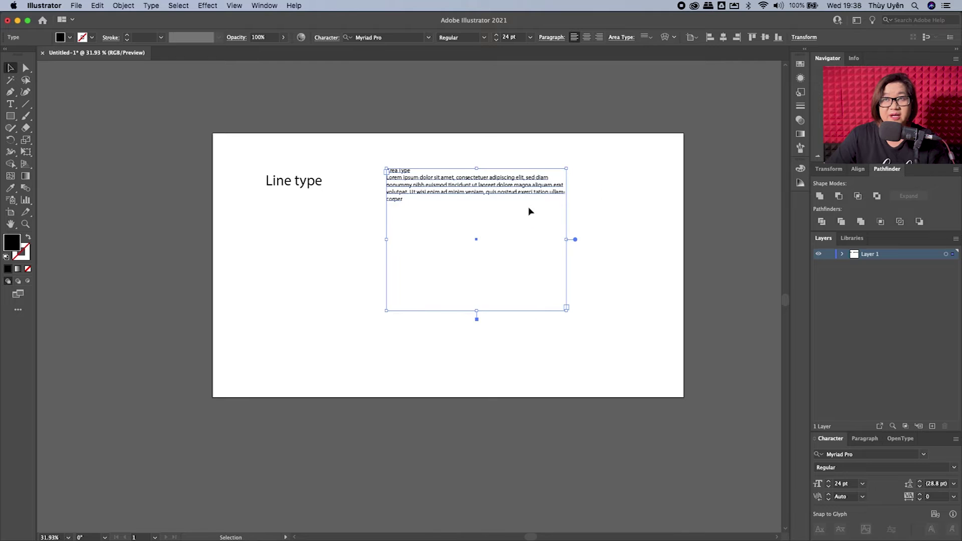
{"action": "mouse_move", "coordinate": [571, 240]}
{"action": "left_mouse_down"}
{"action": "mouse_move", "coordinate": [634, 240]}
{"action": "mouse_move", "coordinate": [531, 240]}
{"action": "left_mouse_up"}
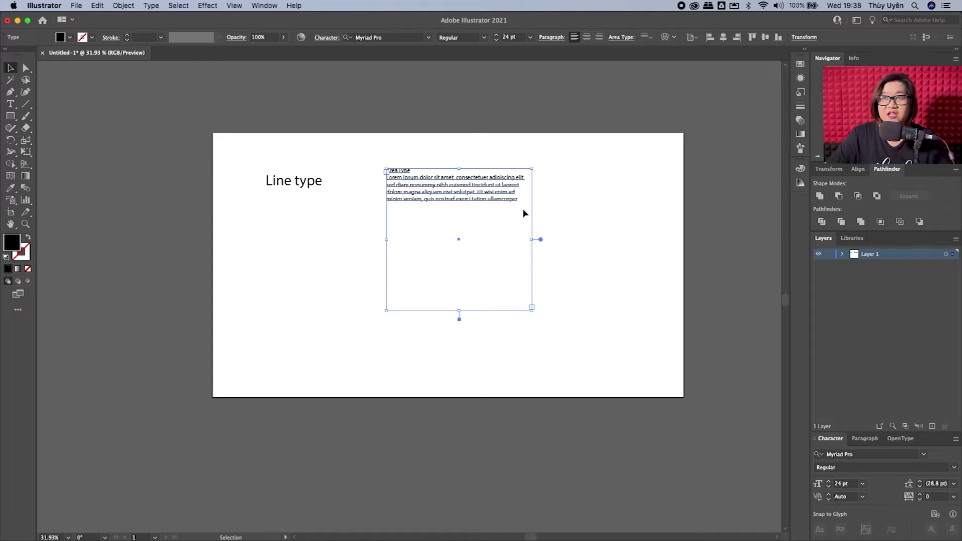
{"action": "left_click_drag", "start_coordinate": [532, 240], "coordinate": [543, 239]}
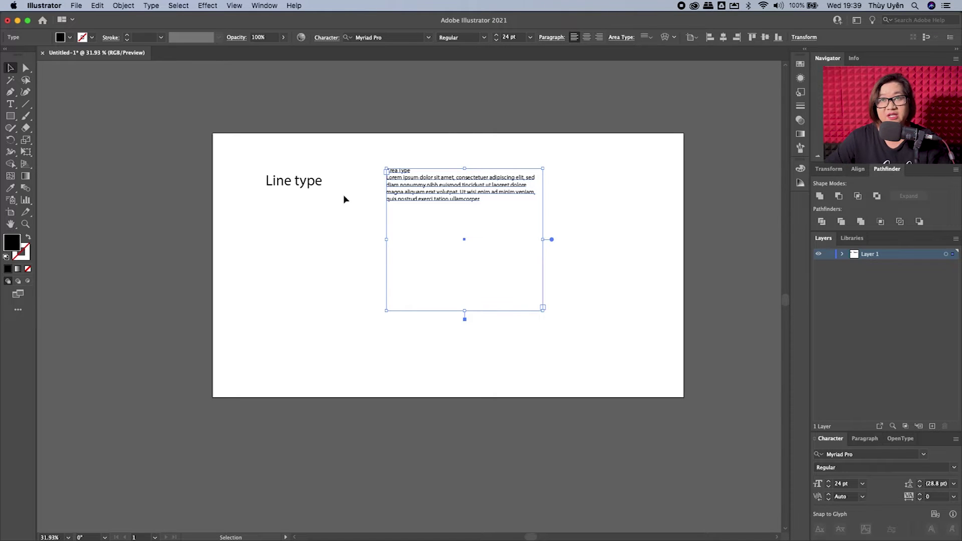
{"action": "left_click", "coordinate": [312, 256]}
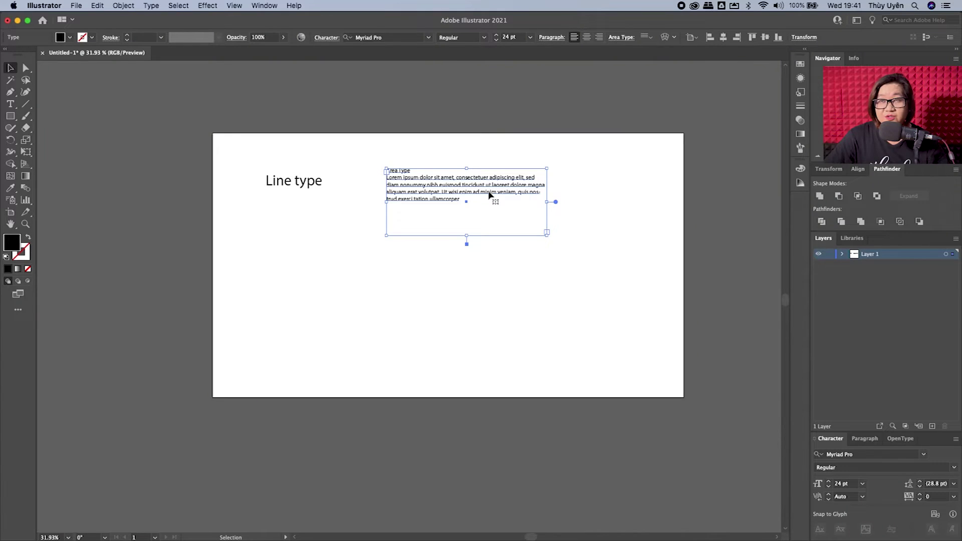
- Drag the Area Type frame's bottom edge down to make it taller
{"action": "left_click_drag", "start_coordinate": [546, 233], "coordinate": [546, 271]}
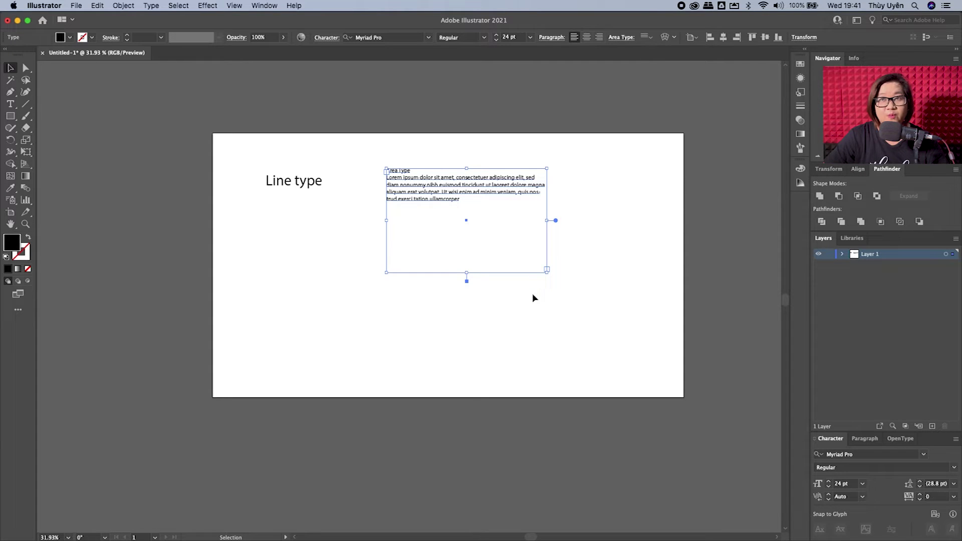
- Fill the Area Type frame with placeholder text, extend it downward, and refill it
{"action": "right_click", "coordinate": [447, 217]}
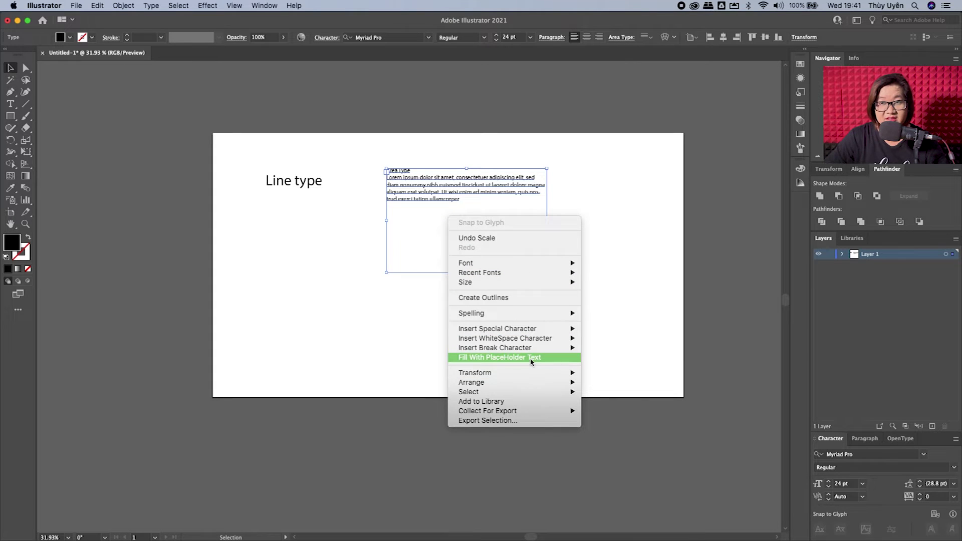
{"action": "left_click", "coordinate": [507, 358]}
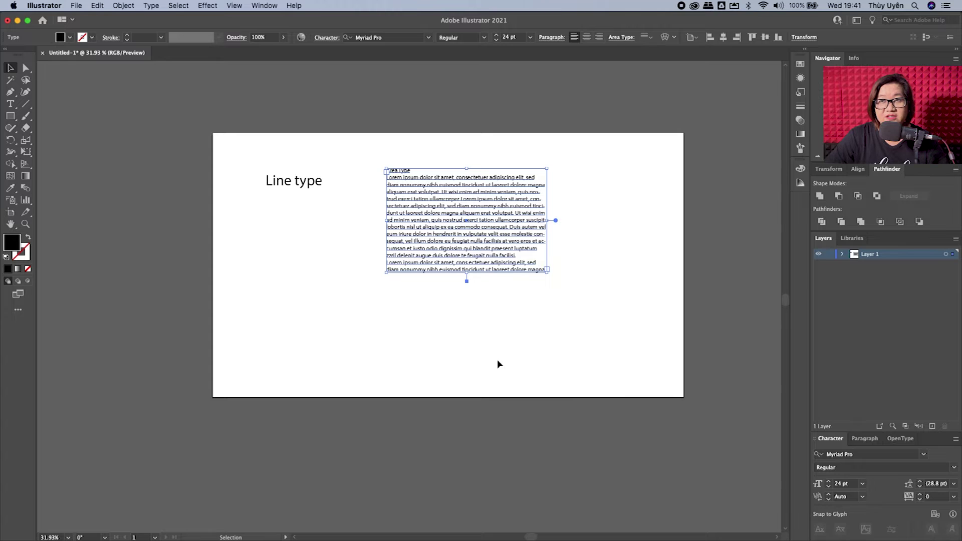
{"action": "left_click_drag", "start_coordinate": [466, 270], "coordinate": [467, 355]}
{"action": "right_click", "coordinate": [480, 294]}
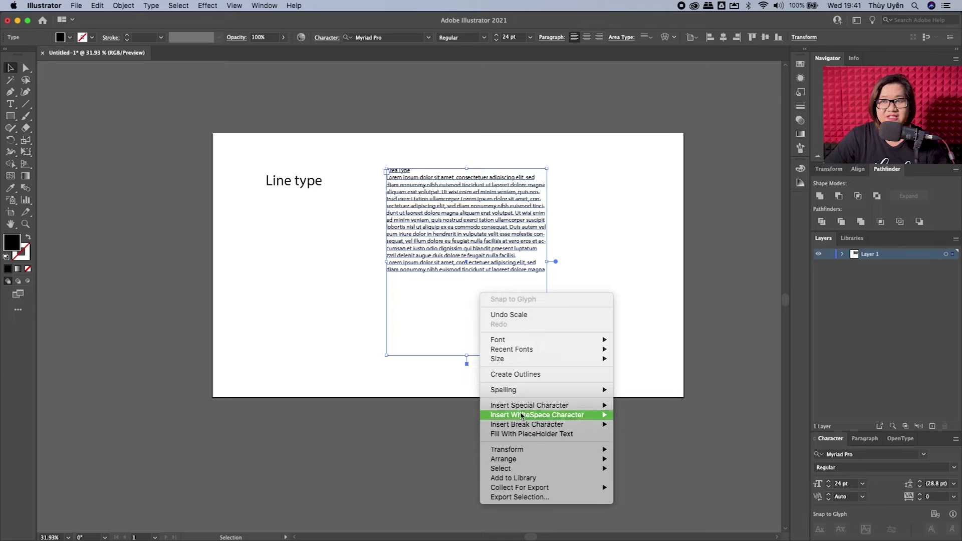
{"action": "left_click", "coordinate": [520, 435]}
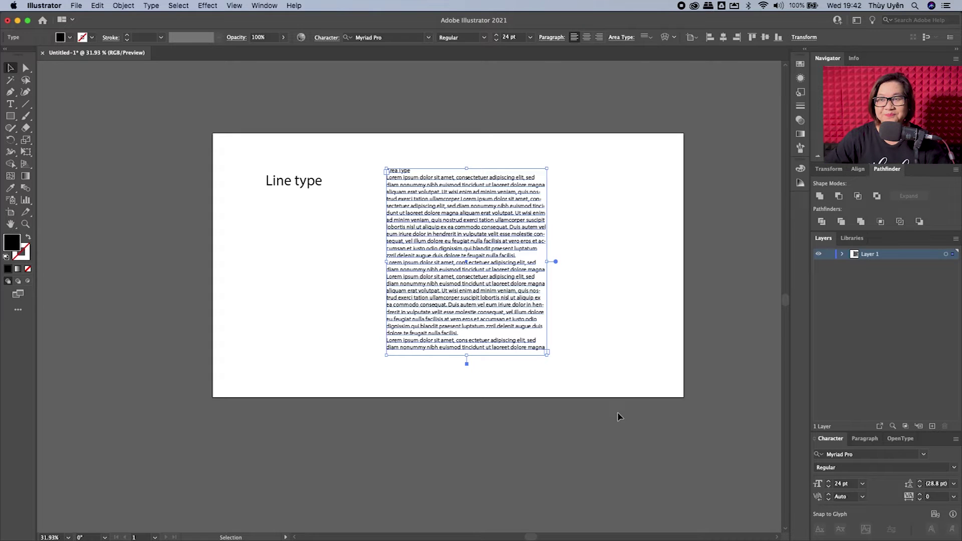
{"action": "left_click", "coordinate": [611, 302]}
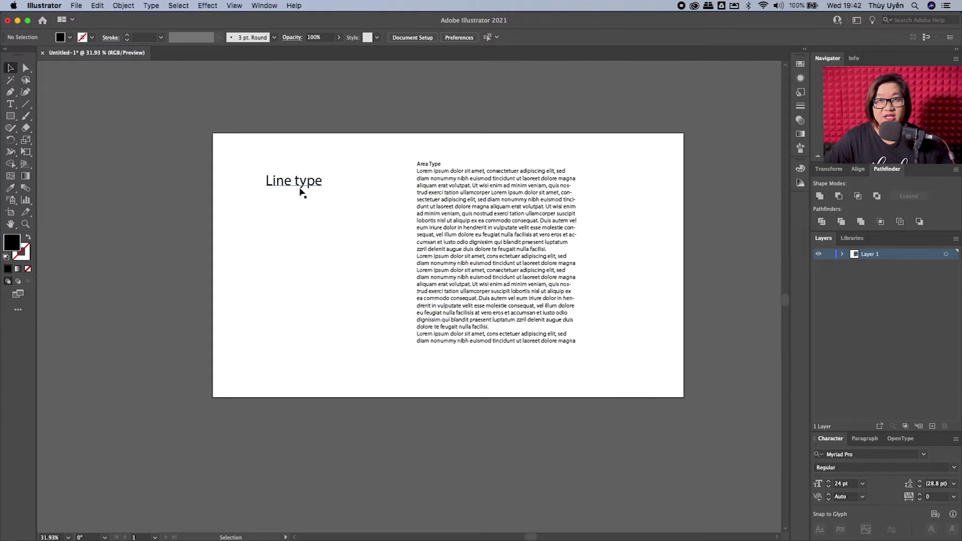
- Stretch the 'Line type' heading wider and taller by dragging its handles
{"action": "left_click", "coordinate": [299, 186]}
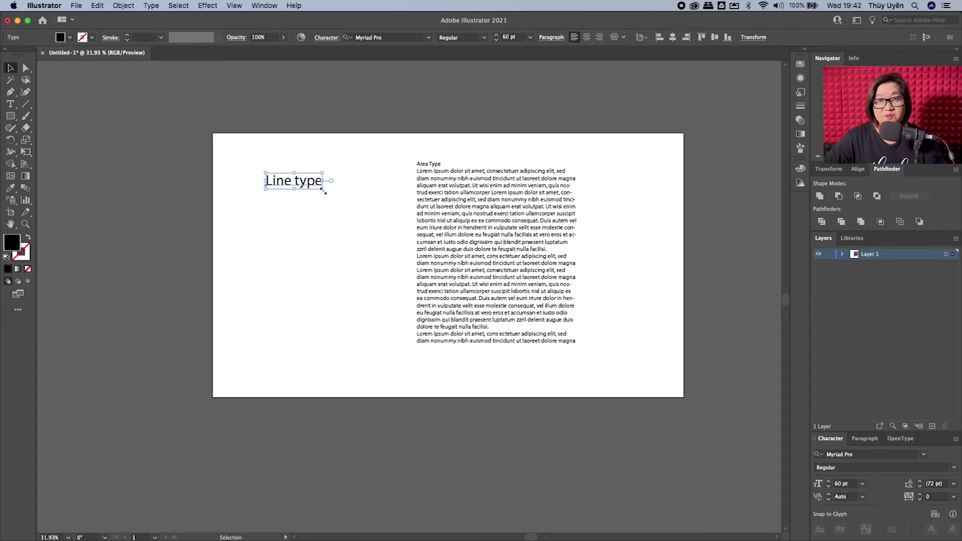
{"action": "left_click_drag", "start_coordinate": [324, 178], "coordinate": [372, 184]}
{"action": "left_click_drag", "start_coordinate": [374, 185], "coordinate": [318, 235]}
{"action": "mouse_move", "coordinate": [319, 172]}
{"action": "left_mouse_down"}
{"action": "mouse_move", "coordinate": [318, 162]}
{"action": "mouse_move", "coordinate": [233, 162]}
{"action": "left_mouse_up"}
{"action": "key", "text": "a"}
- Zoom in on the distorted heading and undo part of the stretching
{"action": "key", "text": "super+equal"}
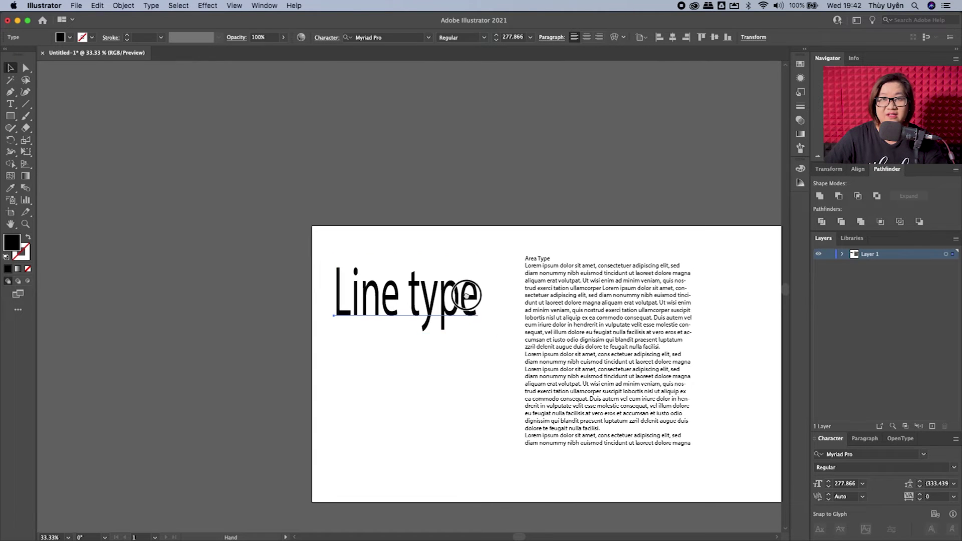
{"action": "left_click_drag", "start_coordinate": [467, 305], "coordinate": [354, 204]}
{"action": "key", "text": "v"}
{"action": "key", "text": "super+equal"}
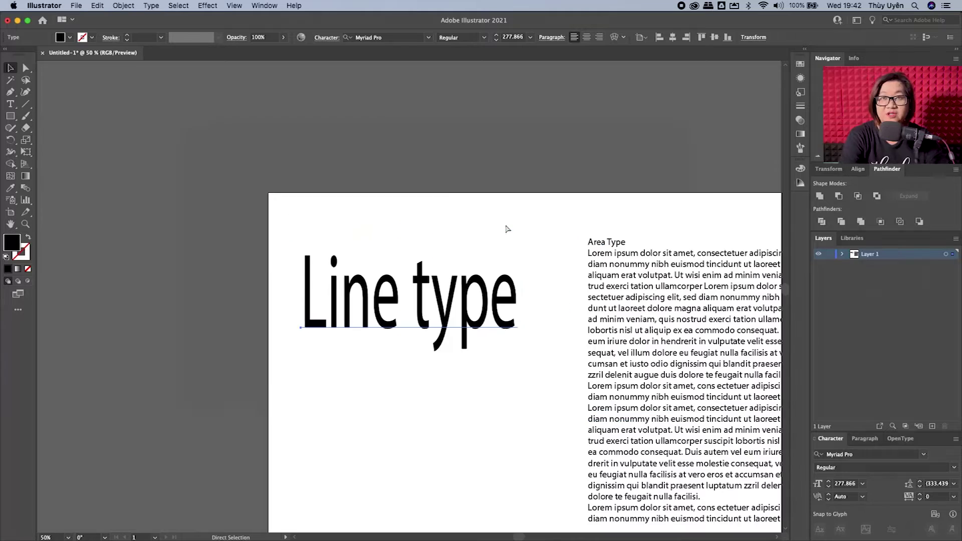
{"action": "left_click_drag", "start_coordinate": [576, 290], "coordinate": [354, 183]}
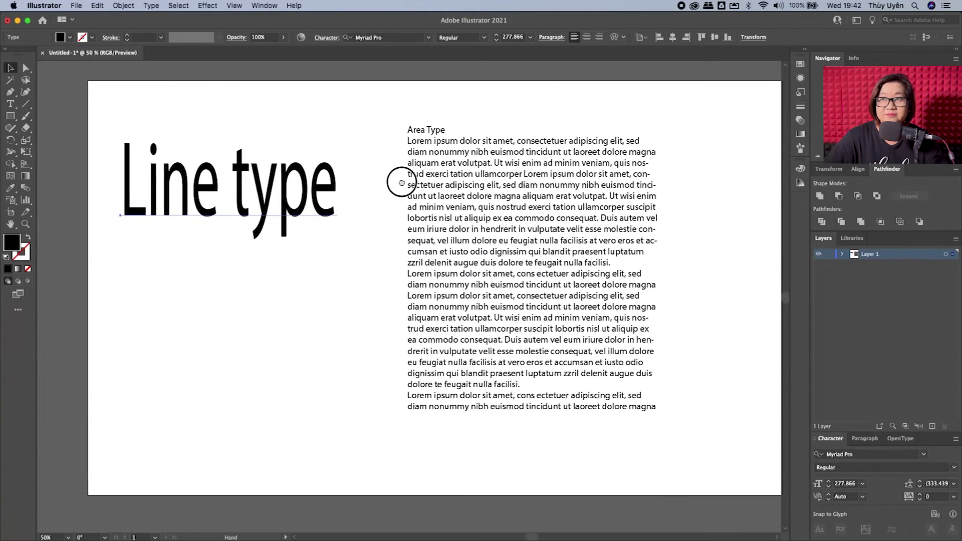
{"action": "scroll", "coordinate": [598, 216], "scroll_direction": "down", "scroll_amount": 1}
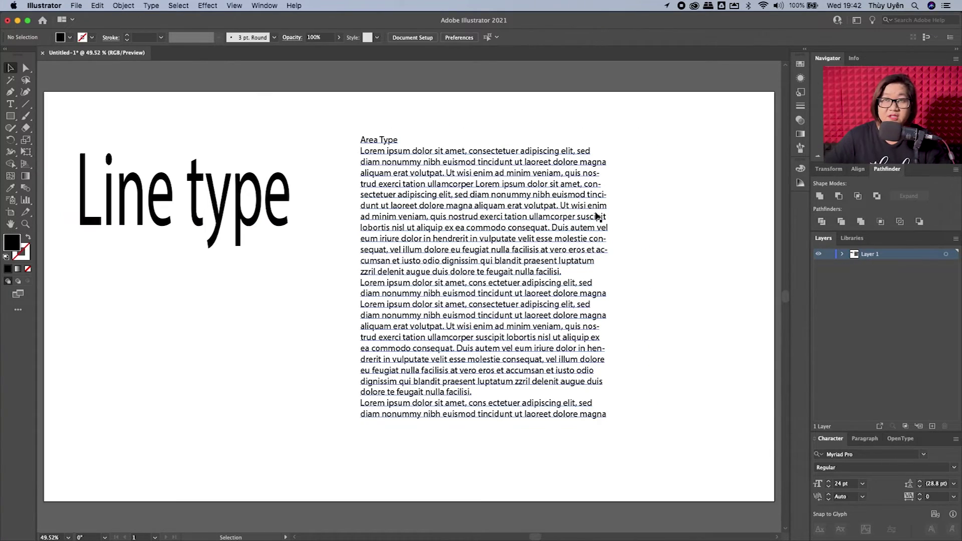
{"action": "left_click", "coordinate": [241, 220]}
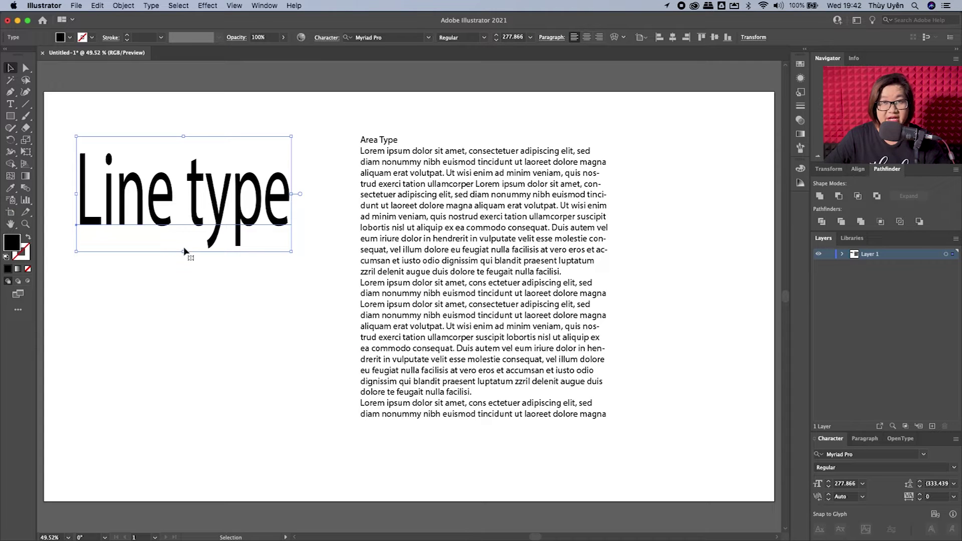
{"action": "key", "text": "super+z"}
{"action": "key", "text": "super+z"}
{"action": "key", "text": "super+z"}
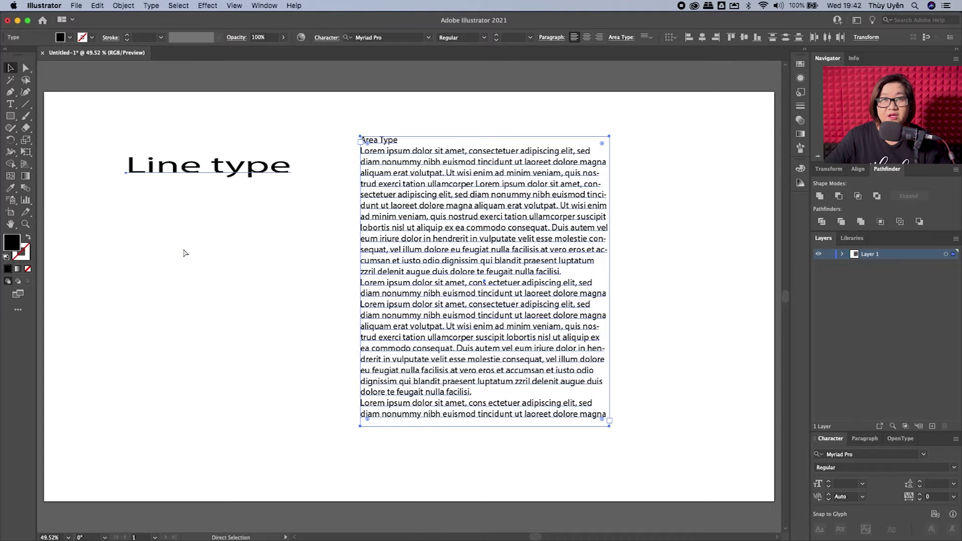
{"action": "key", "text": "super+z"}
{"action": "key", "text": "super+z"}
- Restore the heading's normal proportions and convert 'Line type' to area type
{"action": "left_click", "coordinate": [186, 172]}
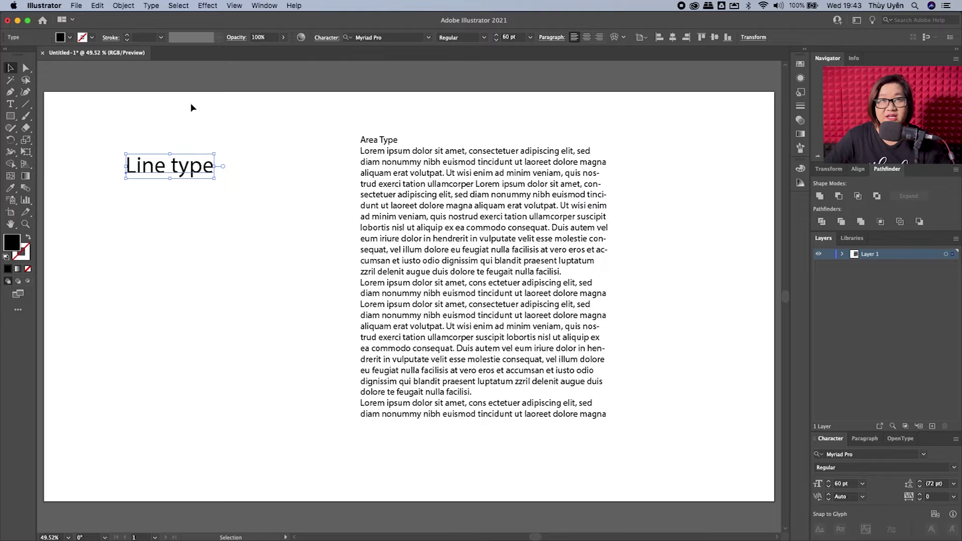
{"action": "left_click", "coordinate": [153, 6]}
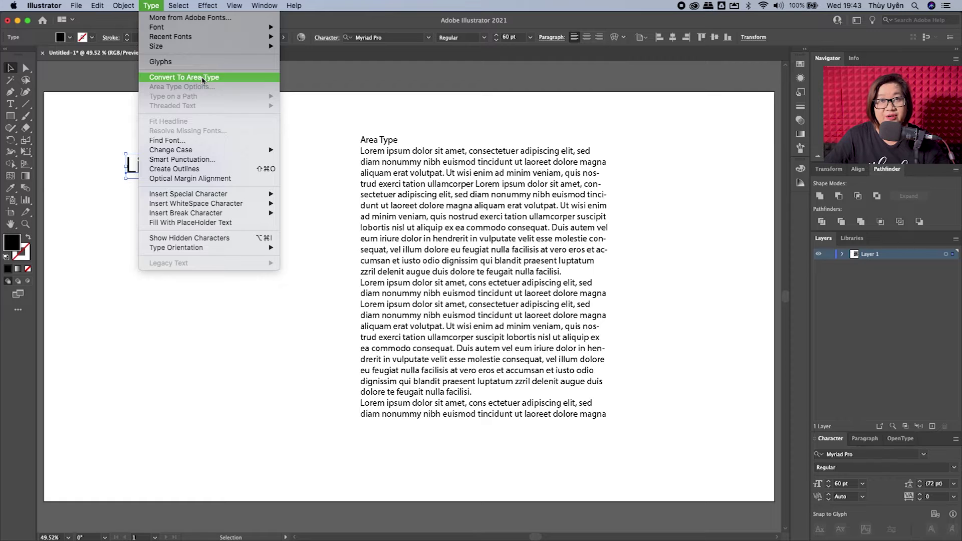
{"action": "left_click", "coordinate": [203, 78]}
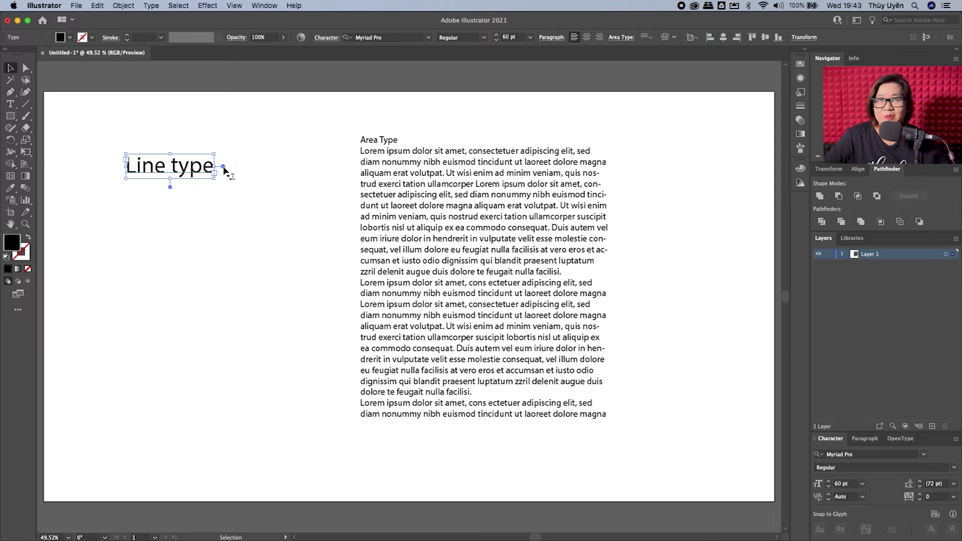
- Reselect 'Line type' and convert it to area type again
{"action": "left_click", "coordinate": [307, 185]}
{"action": "left_click", "coordinate": [208, 173]}
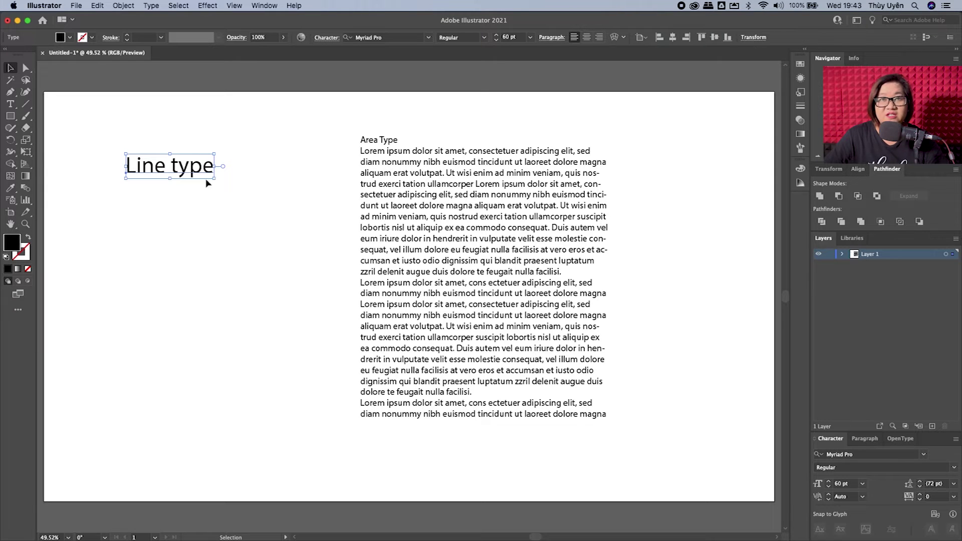
{"action": "left_click", "coordinate": [212, 173]}
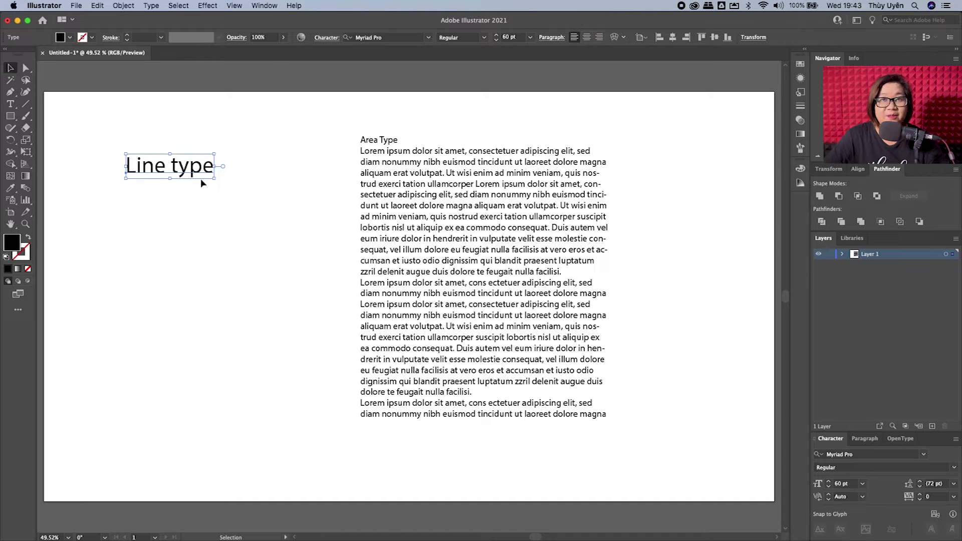
{"action": "left_click", "coordinate": [129, 6]}
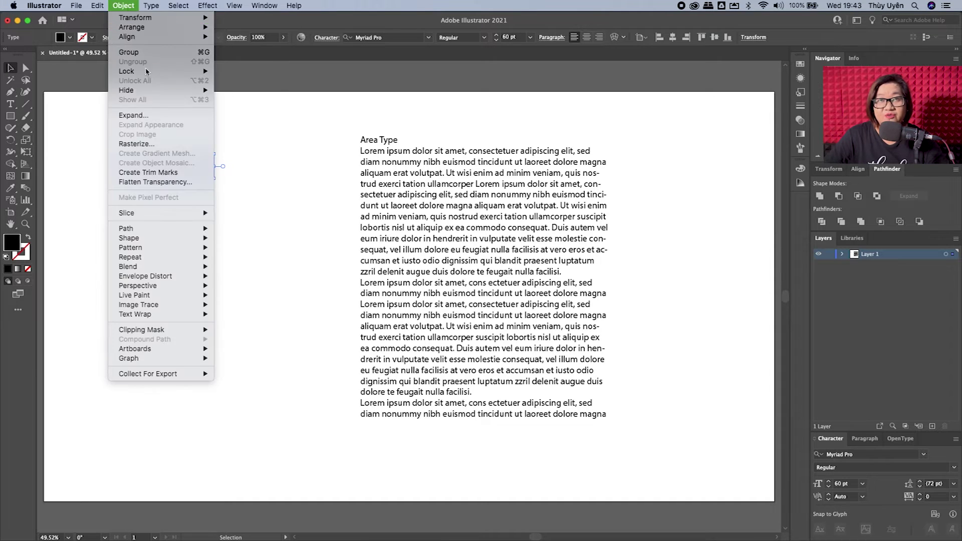
{"action": "left_click", "coordinate": [210, 71]}
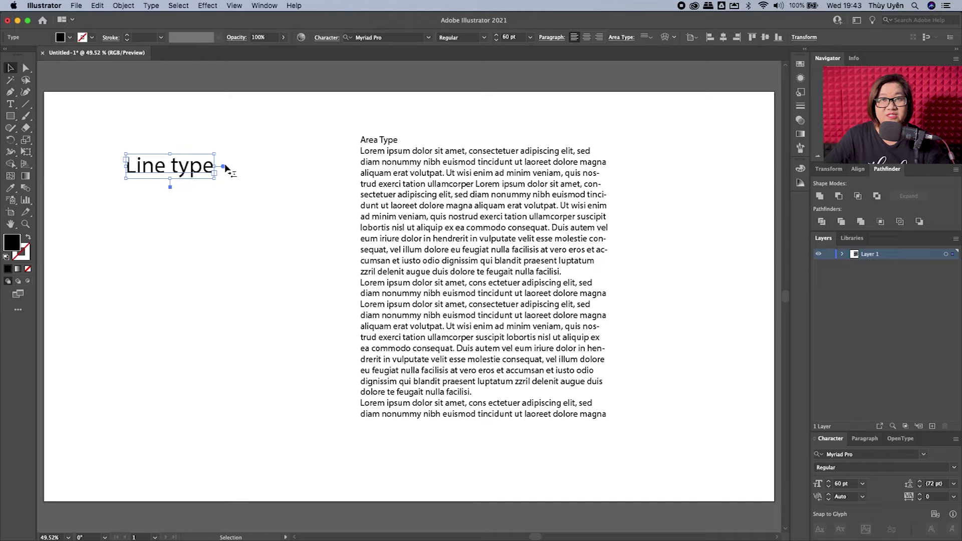
- Resize the heading's area frame, then convert 'Line type' back to point type
{"action": "mouse_move", "coordinate": [213, 183]}
{"action": "left_mouse_down"}
{"action": "mouse_move", "coordinate": [271, 224]}
{"action": "mouse_move", "coordinate": [307, 288]}
{"action": "left_mouse_up"}
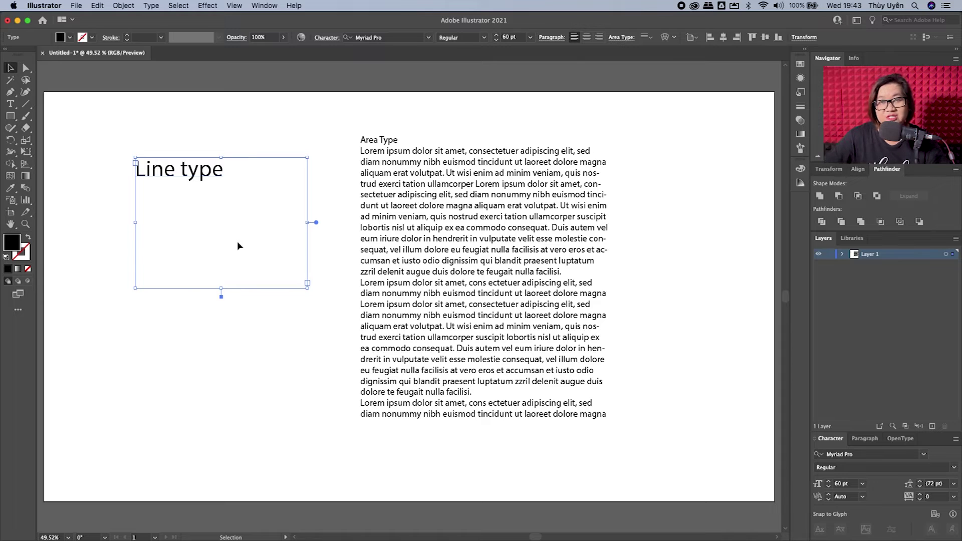
{"action": "left_click_drag", "start_coordinate": [307, 284], "coordinate": [269, 200]}
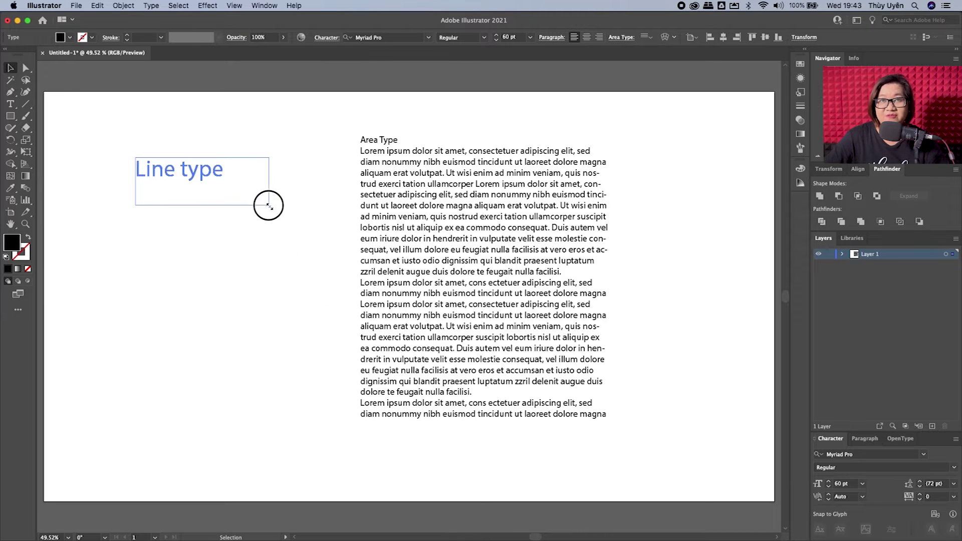
{"action": "left_click", "coordinate": [123, 5]}
{"action": "left_click", "coordinate": [150, 5]}
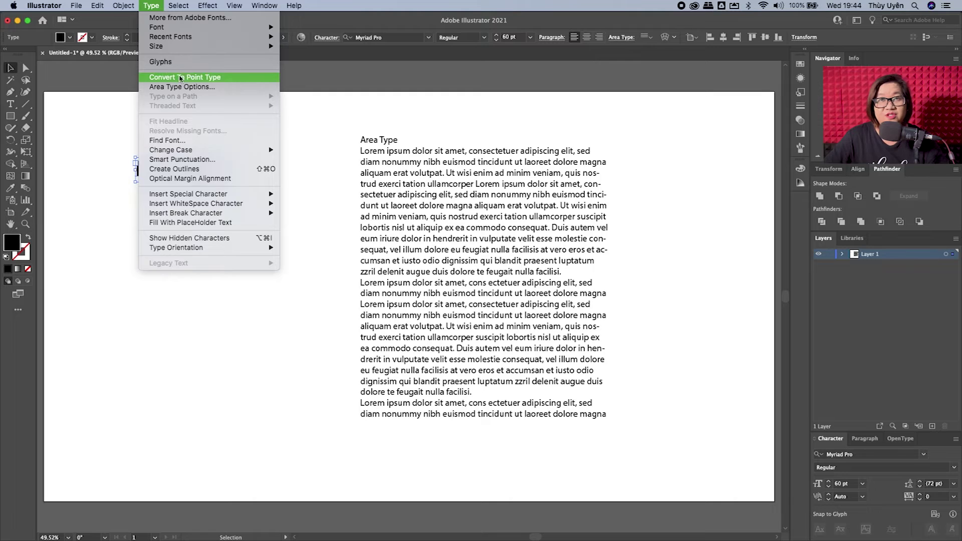
{"action": "left_click", "coordinate": [223, 81]}
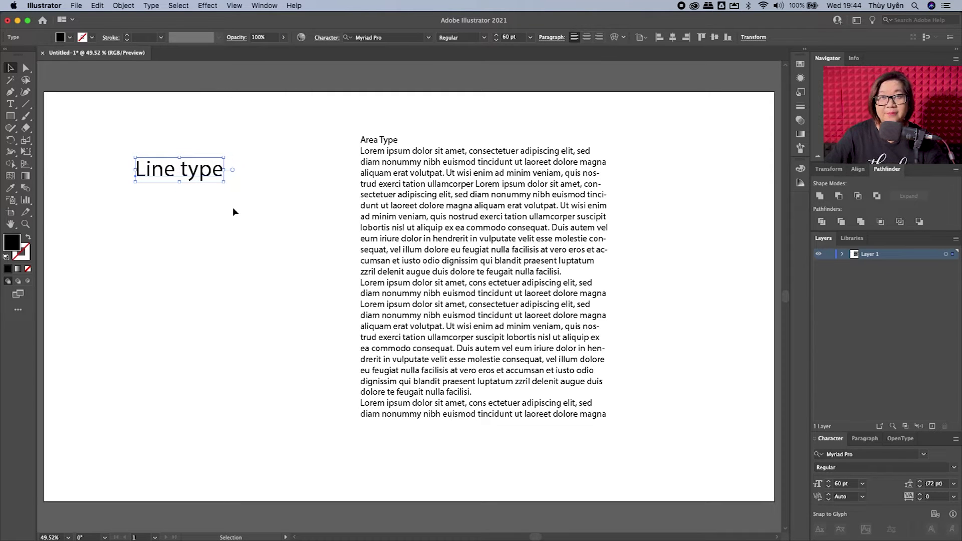
- Trial-scale the 'Line type' heading larger, then undo back to 60 pt
{"action": "left_click_drag", "start_coordinate": [224, 186], "coordinate": [258, 221]}
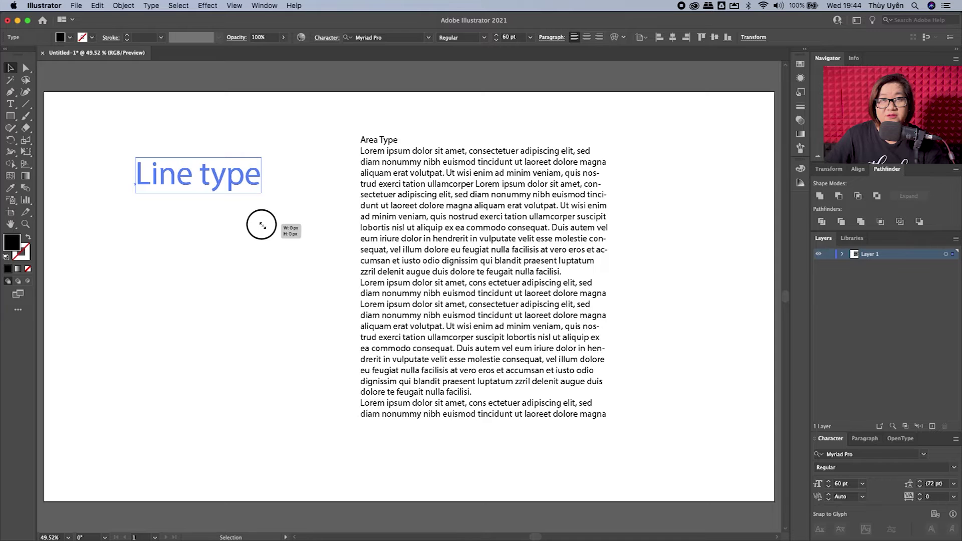
{"action": "left_click", "coordinate": [307, 215]}
{"action": "key", "text": "super+z"}
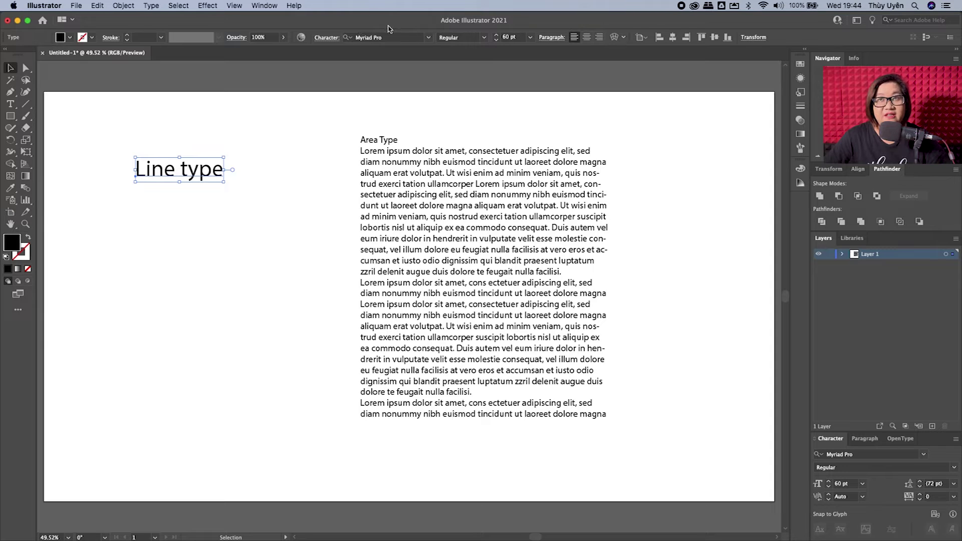
- Show the font family list to live-preview typefaces on the 'Line type' heading
{"action": "left_click", "coordinate": [428, 39]}
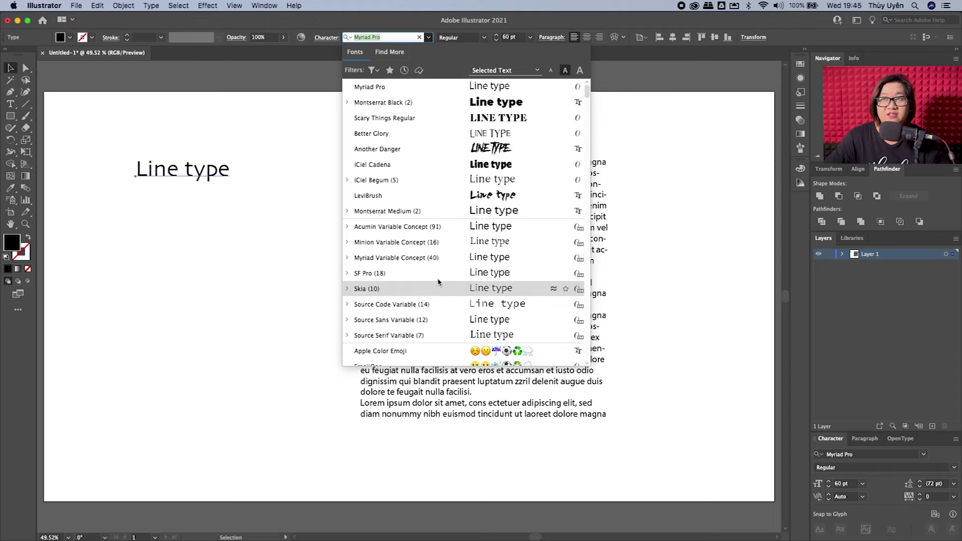
- Set the 'Line type' heading in SVN-Square so it reads LINE TYPE in blocky capitals
{"action": "scroll", "coordinate": [444, 275], "scroll_direction": "down", "scroll_amount": 3}
{"action": "left_click_drag", "start_coordinate": [587, 89], "coordinate": [591, 254]}
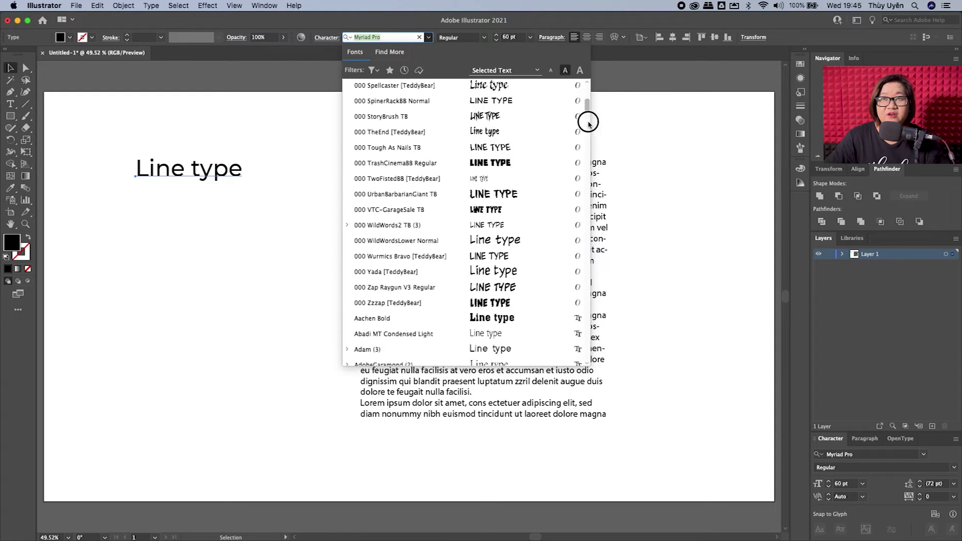
{"action": "left_click", "coordinate": [590, 255]}
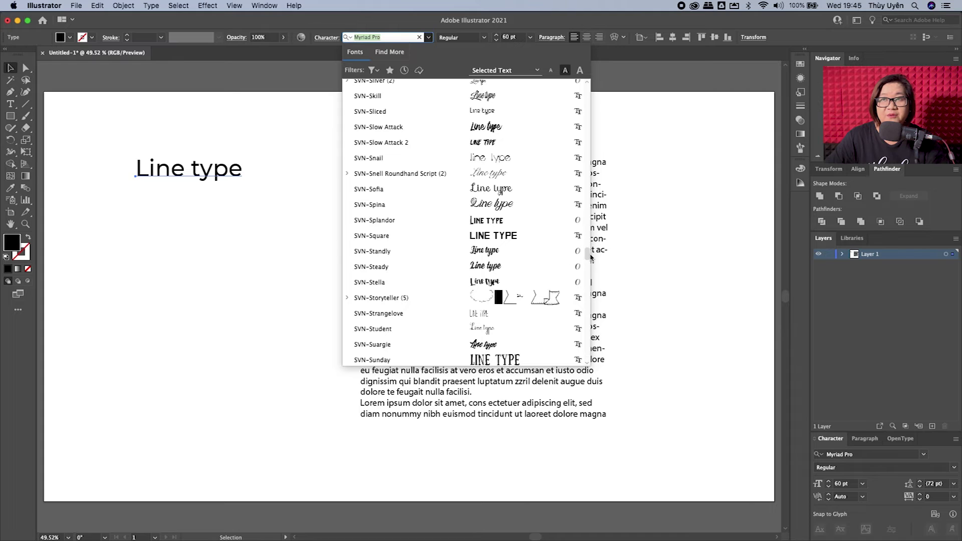
{"action": "left_click", "coordinate": [419, 236]}
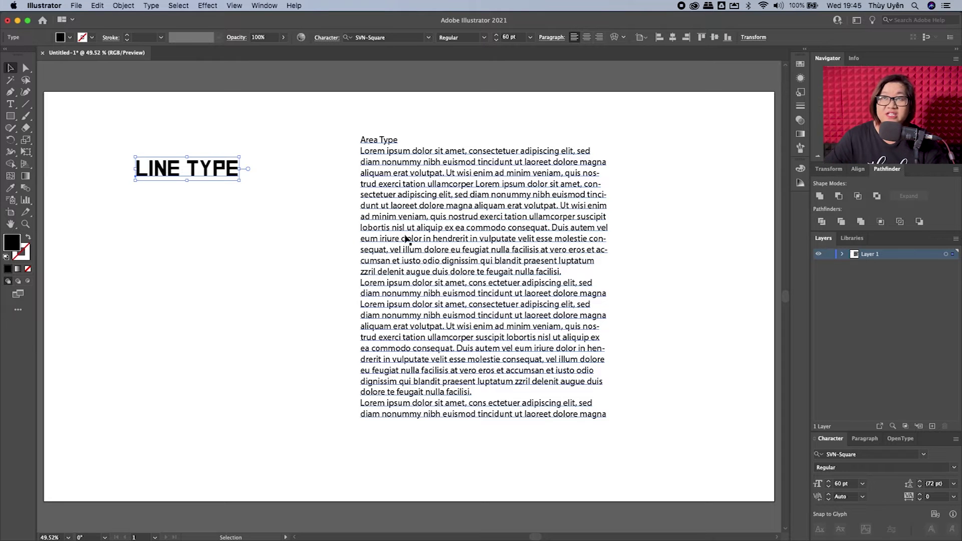
{"action": "key", "text": "ctrl+shift+b"}
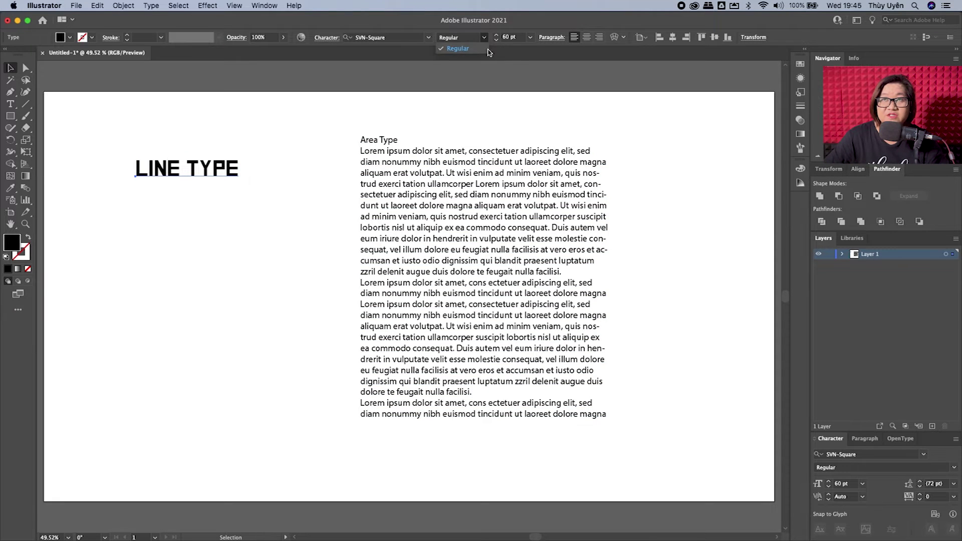
- Enlarge the LINE TYPE heading to 72 pt, then to 100 pt
{"action": "key", "text": "ctrl+shift+b"}
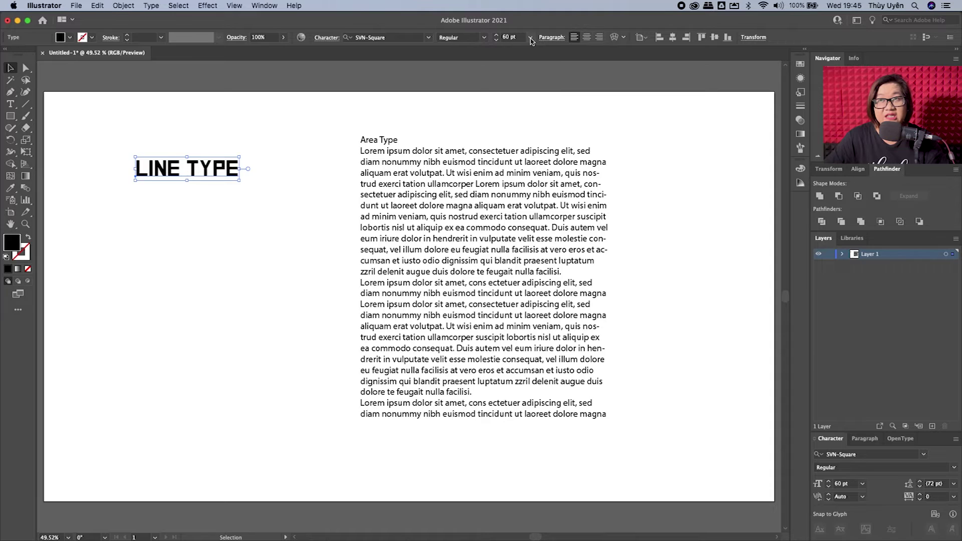
{"action": "left_click", "coordinate": [530, 38]}
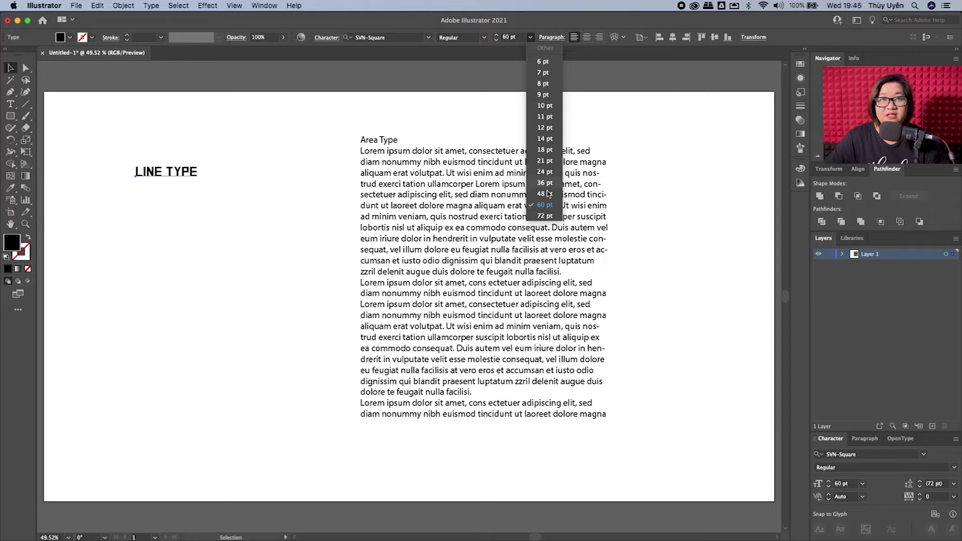
{"action": "left_click", "coordinate": [544, 216]}
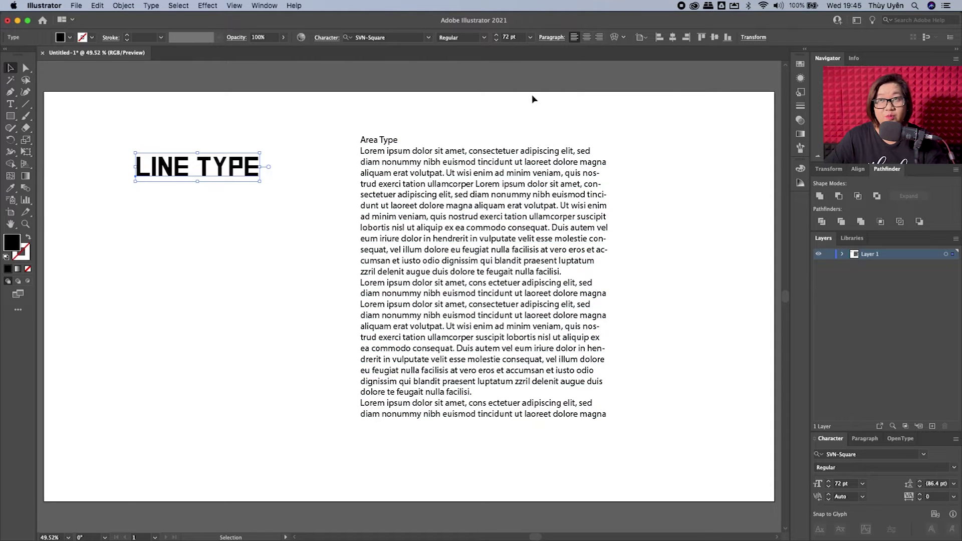
{"action": "left_click", "coordinate": [505, 37]}
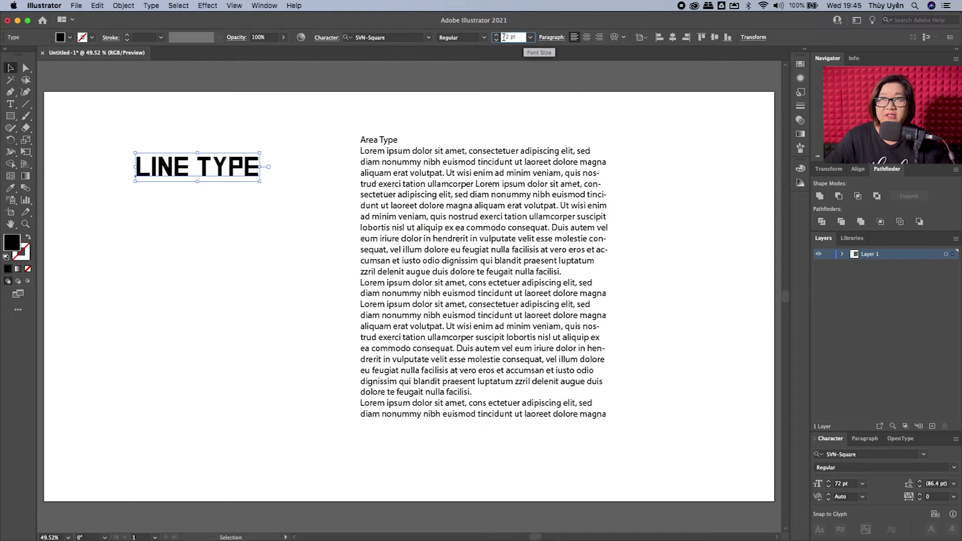
{"action": "type", "text": "100"}
{"action": "key", "text": "Return"}
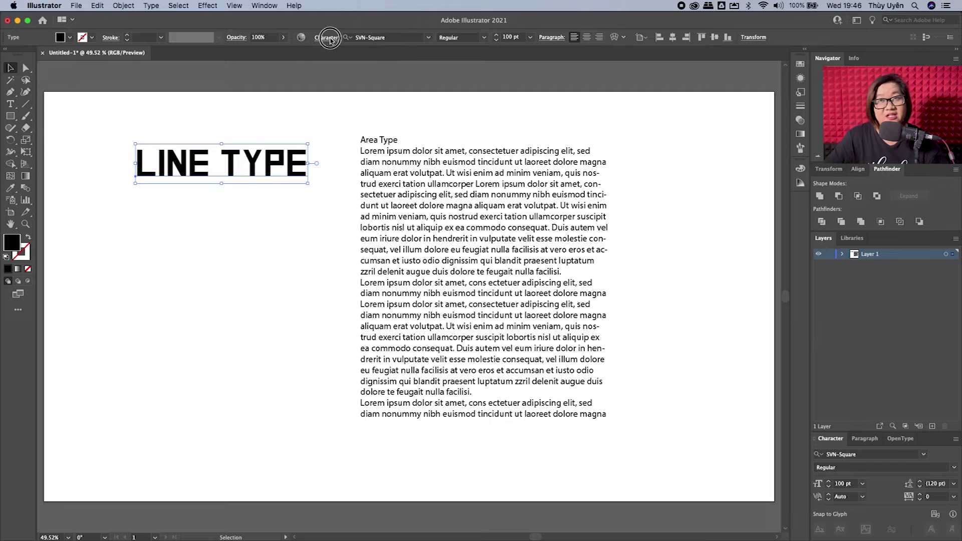
- Check the Control bar character settings, then bring up the Window > Type panel list
{"action": "left_click", "coordinate": [327, 37]}
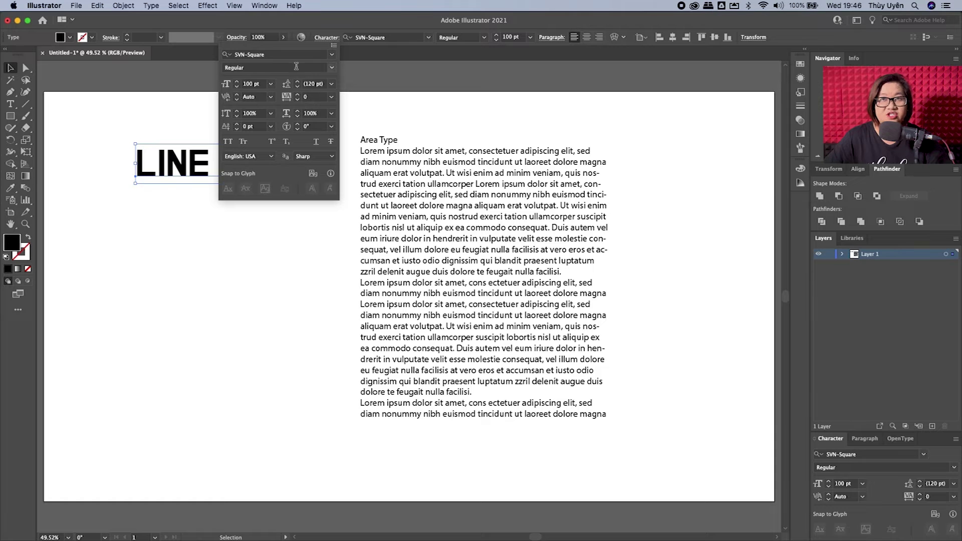
{"action": "left_click", "coordinate": [325, 38]}
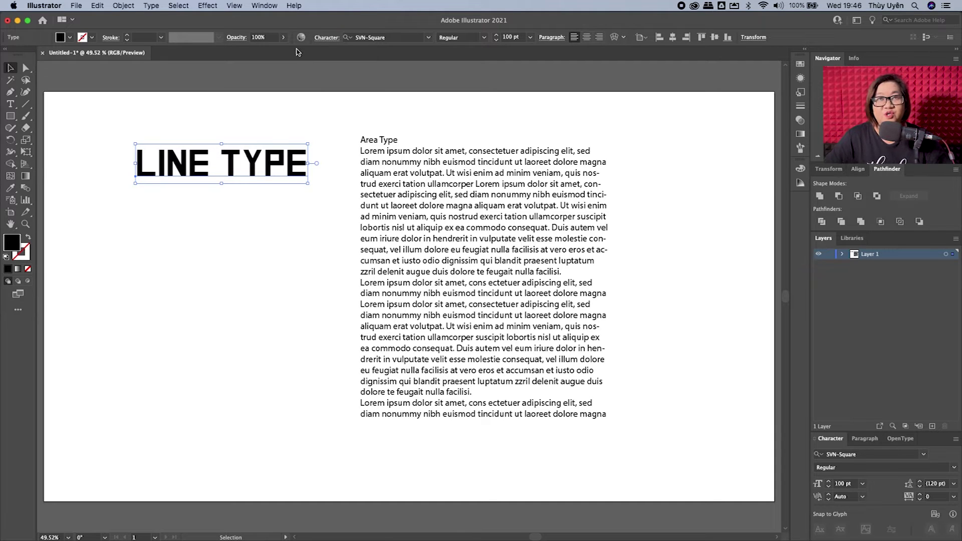
{"action": "left_click", "coordinate": [264, 5]}
{"action": "mouse_move", "coordinate": [266, 441]}
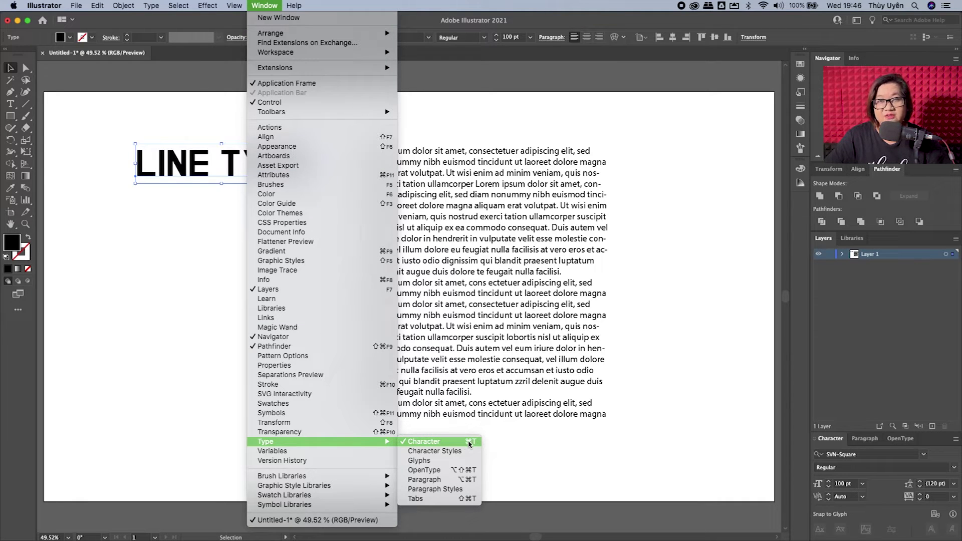
- Float the Character panel over the artboard's upper right
{"action": "left_click", "coordinate": [469, 444]}
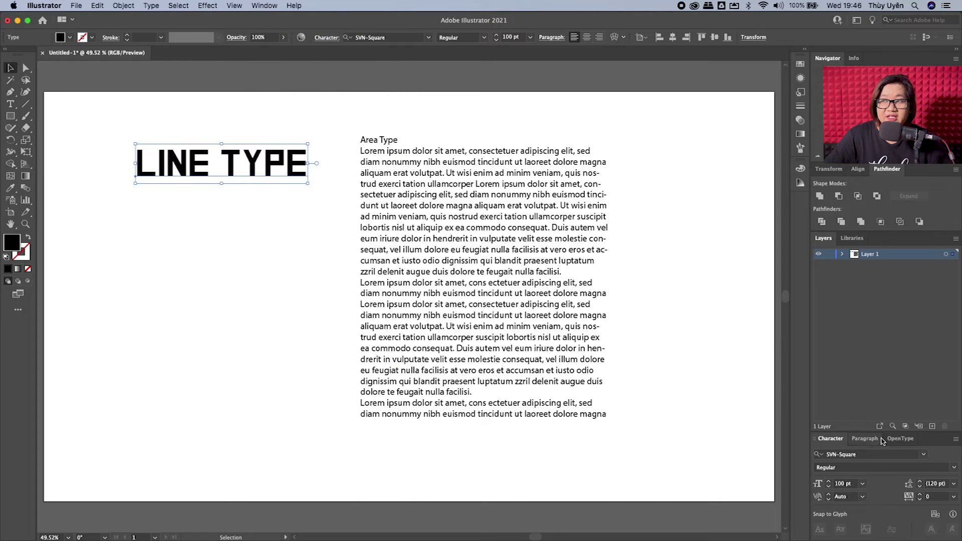
{"action": "left_click", "coordinate": [931, 440]}
{"action": "left_click_drag", "start_coordinate": [931, 439], "coordinate": [726, 80]}
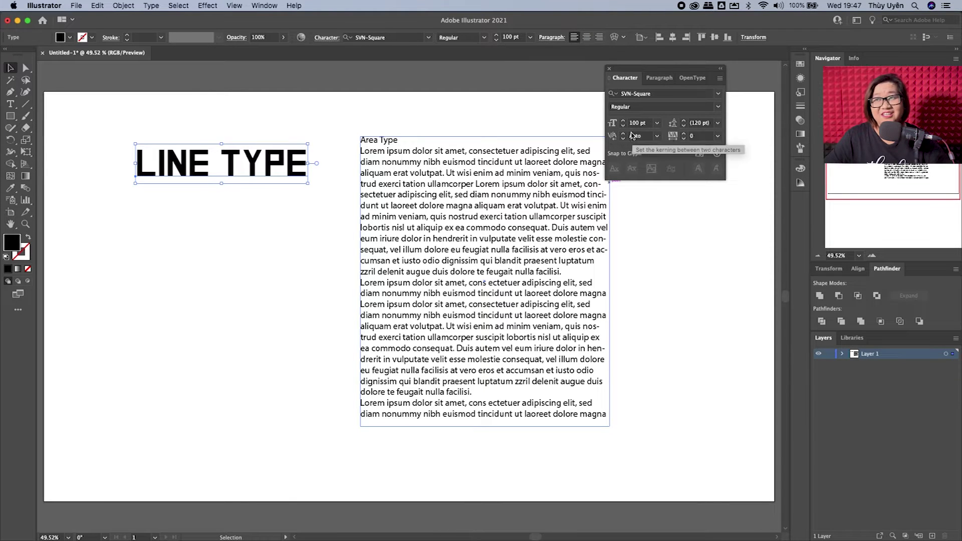
- Expand the floating Character panel to show scaling, baseline and language options
{"action": "left_click", "coordinate": [720, 80]}
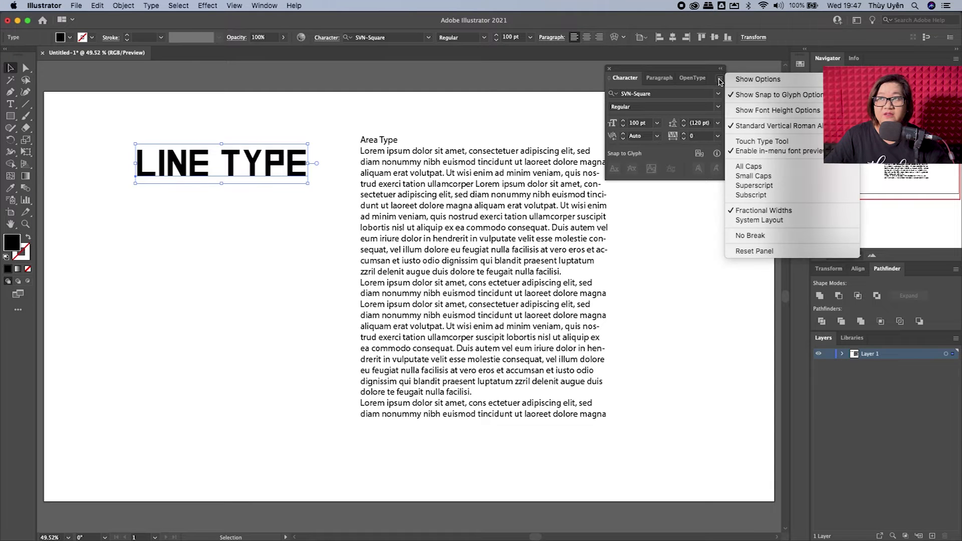
{"action": "left_click", "coordinate": [754, 80]}
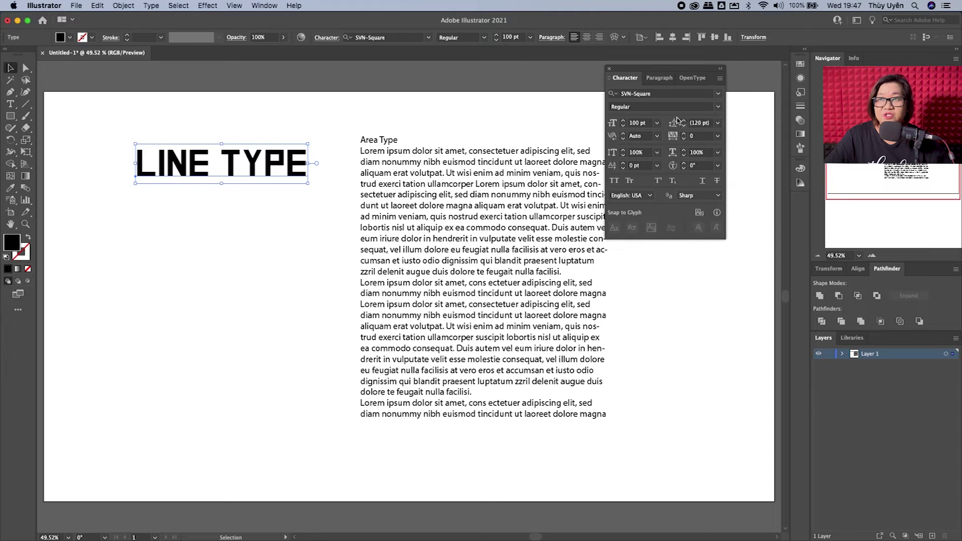
{"action": "left_click_drag", "start_coordinate": [681, 73], "coordinate": [718, 71]}
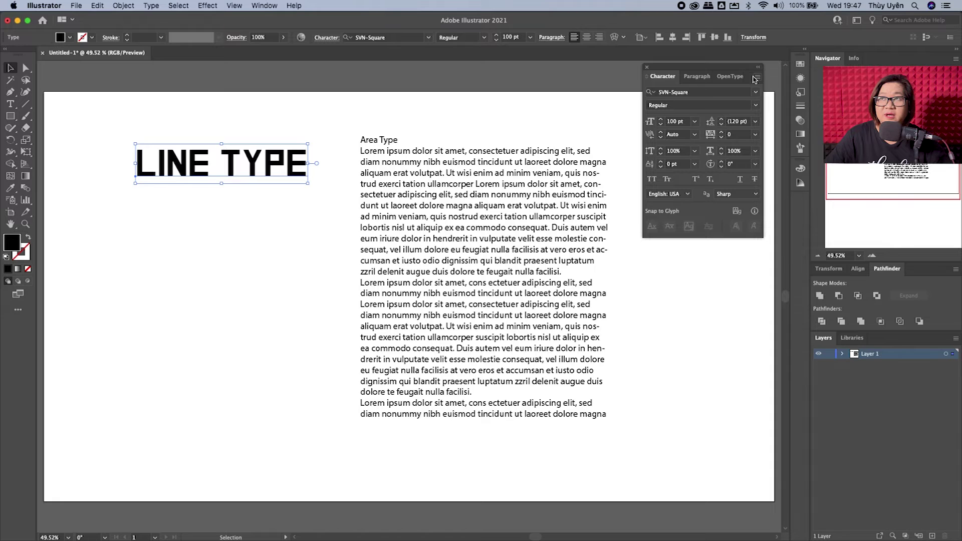
{"action": "left_click", "coordinate": [754, 79]}
{"action": "left_click", "coordinate": [796, 81]}
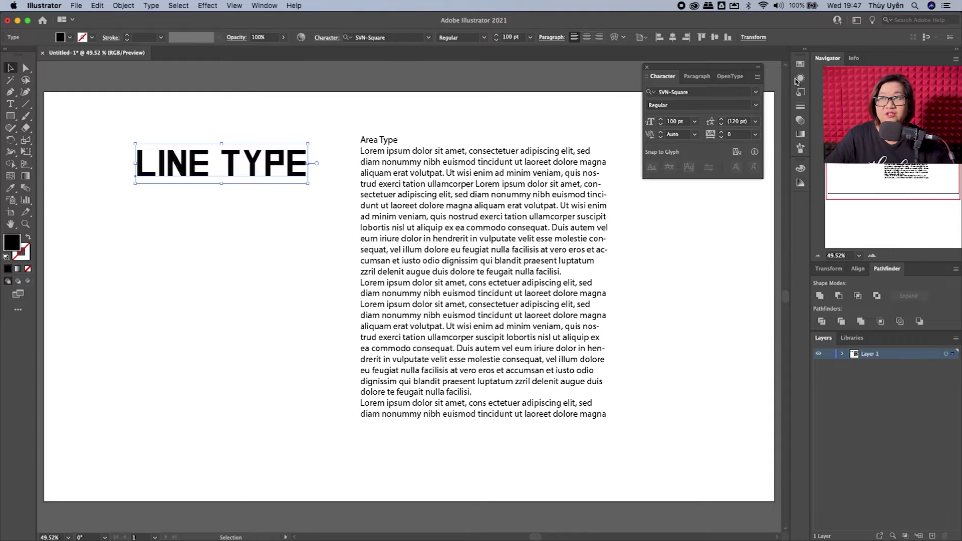
{"action": "left_click", "coordinate": [758, 78]}
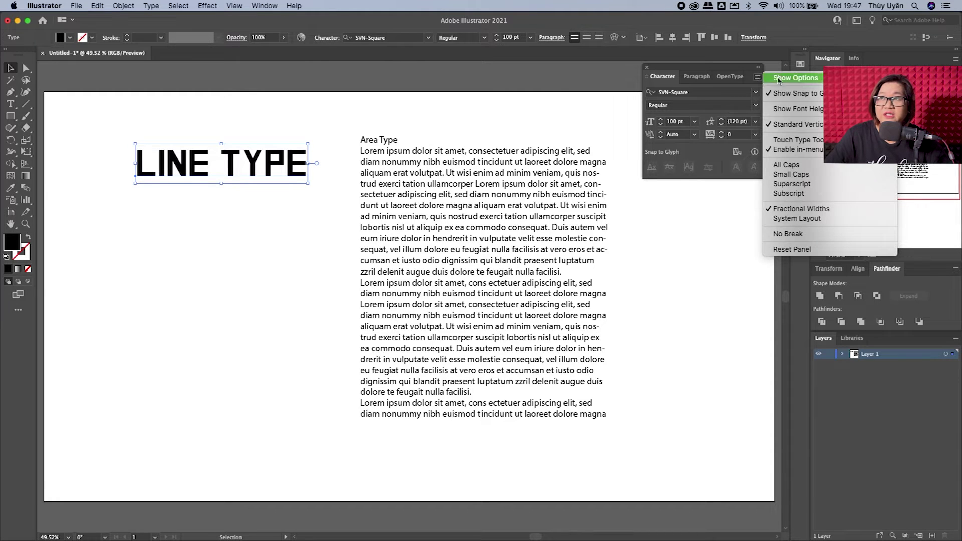
{"action": "left_click", "coordinate": [816, 80]}
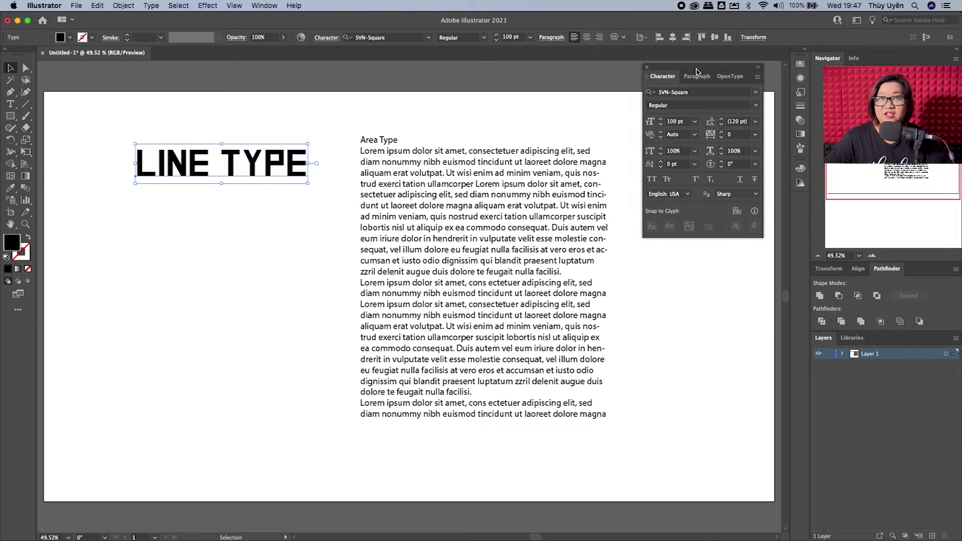
{"action": "left_click", "coordinate": [262, 5]}
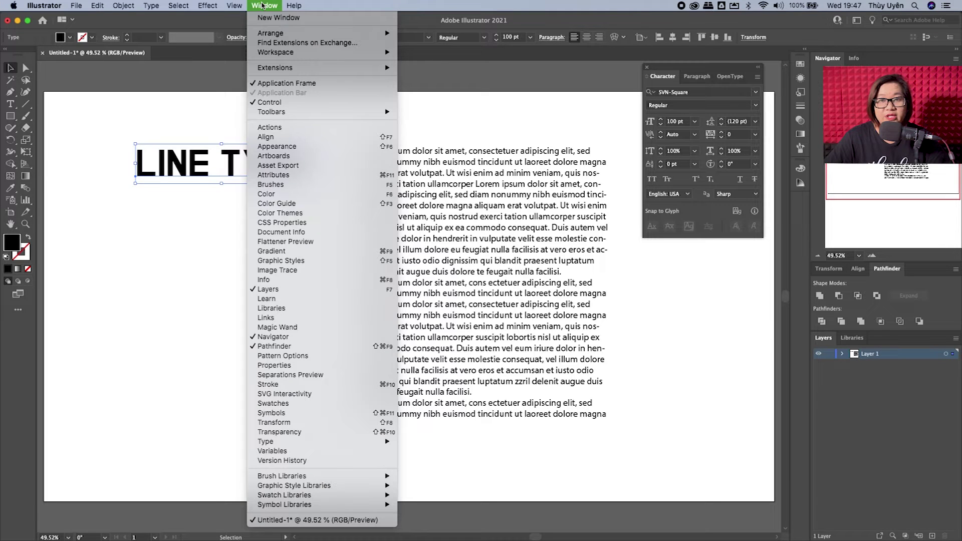
{"action": "left_click", "coordinate": [285, 369]}
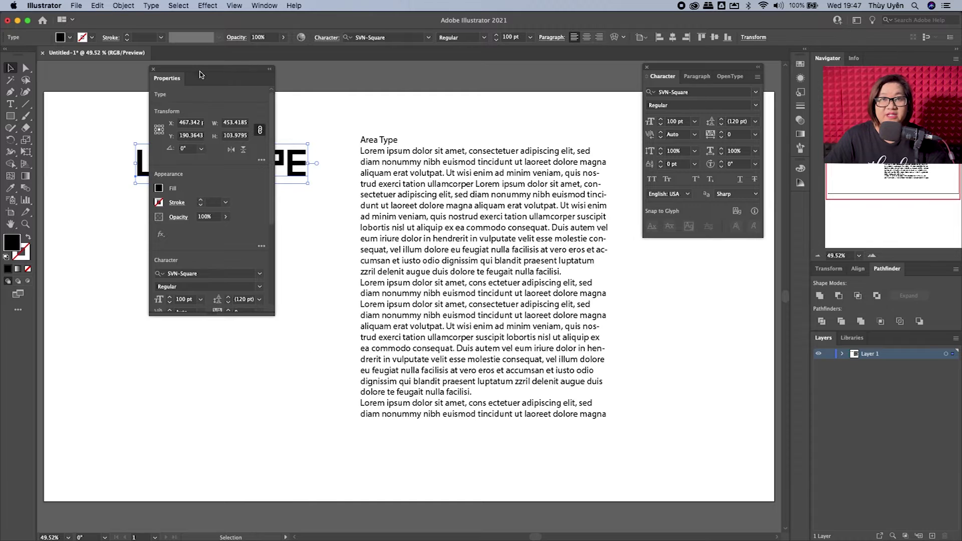
{"action": "left_click_drag", "start_coordinate": [199, 74], "coordinate": [480, 71]}
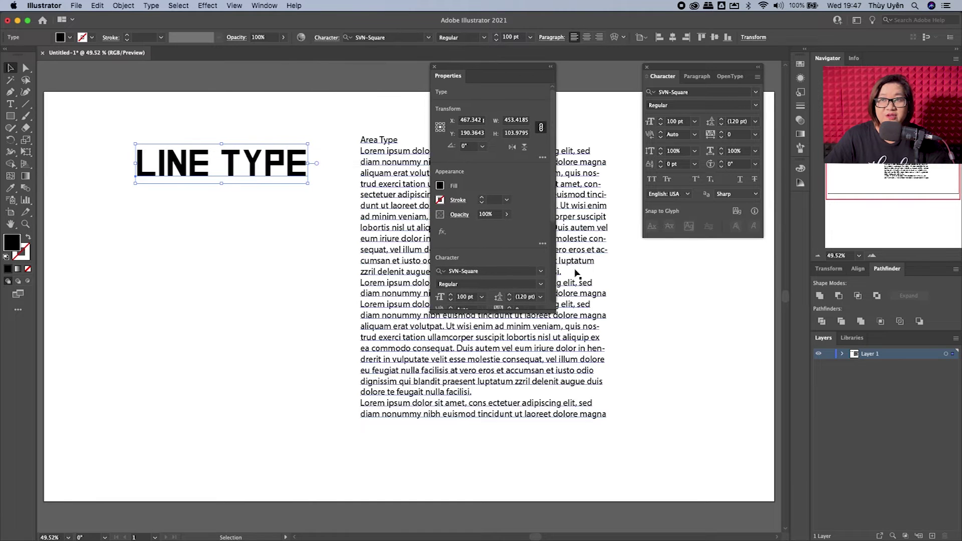
{"action": "left_click_drag", "start_coordinate": [557, 315], "coordinate": [556, 423]}
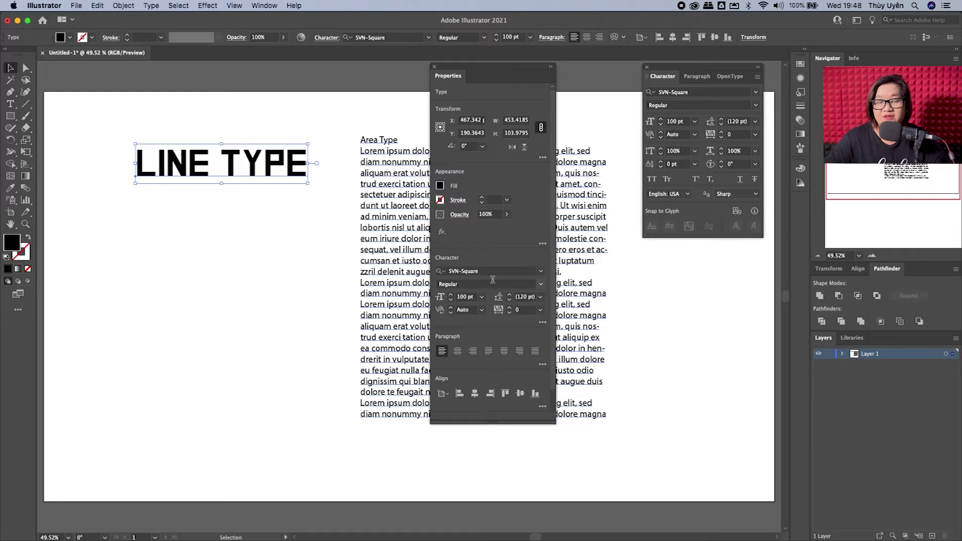
{"action": "left_click", "coordinate": [434, 66]}
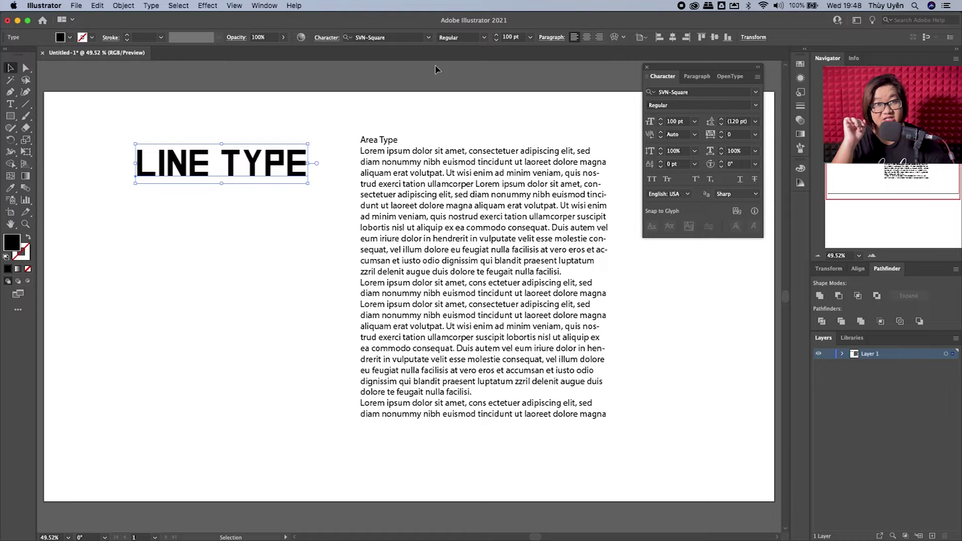
- Step the LINE TYPE headline size up and down with keyboard shortcuts, ending at 74 pt
{"action": "double_click", "coordinate": [275, 159]}
{"action": "triple_click", "coordinate": [224, 163]}
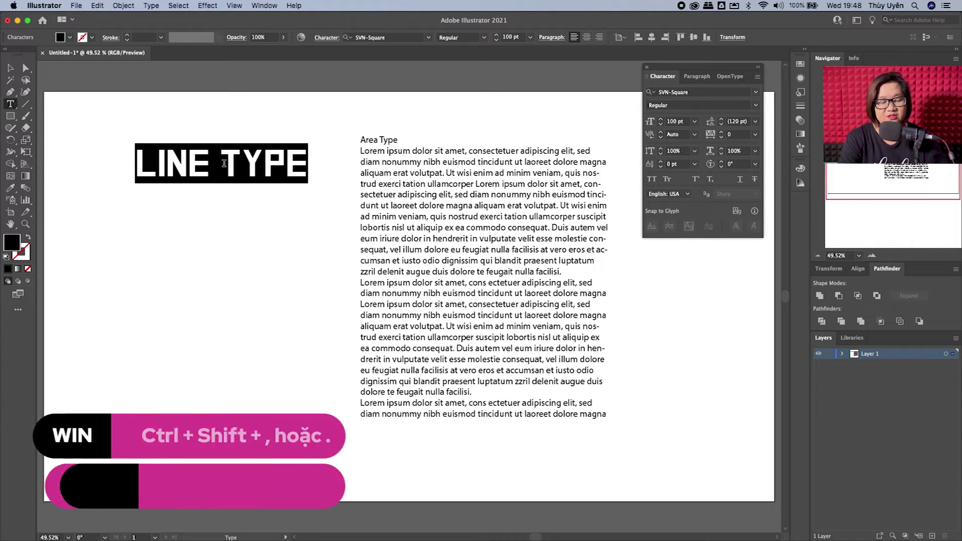
{"action": "key", "text": "Escape"}
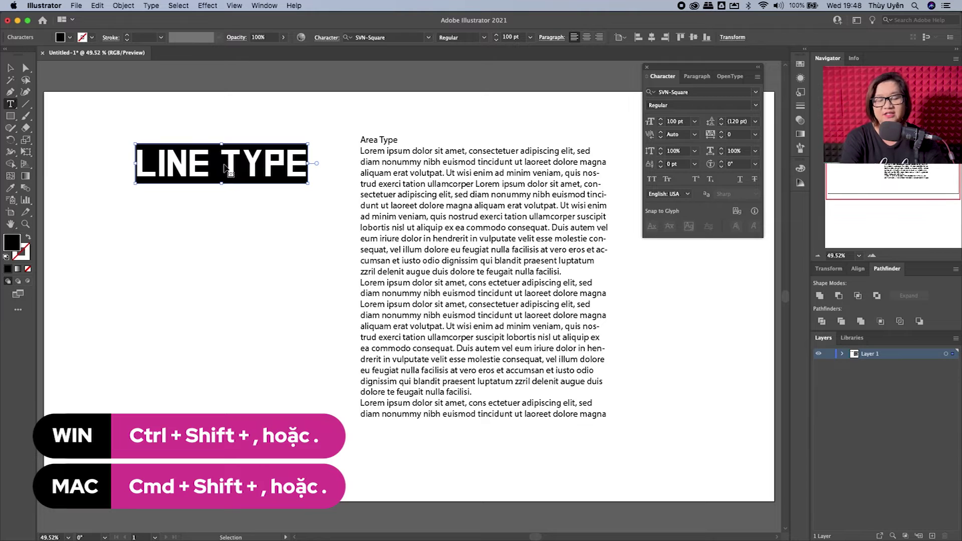
{"action": "key", "text": "super"}
{"action": "key", "text": "super+shift+period"}
{"action": "key", "text": "super+shift+period"}
{"action": "key", "text": "super+shift+period"}
{"action": "key", "text": "super+shift+period"}
{"action": "key", "text": "super+shift+period"}
{"action": "key", "text": "super+shift+period"}
{"action": "key", "text": "super+shift+period"}
{"action": "key", "text": "super+shift+period"}
{"action": "key", "text": "super+shift+period"}
{"action": "key", "text": "super+shift+period"}
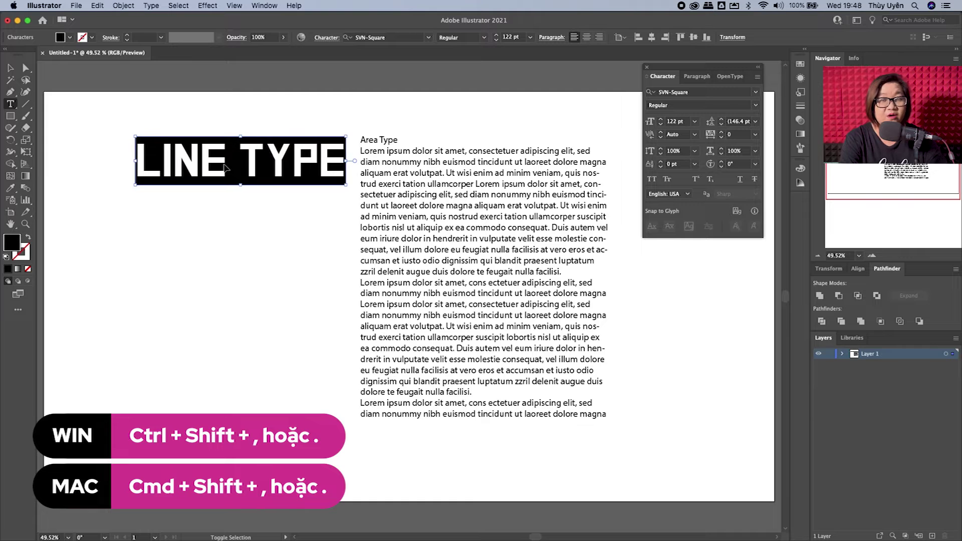
{"action": "key", "text": "super+shift+comma"}
{"action": "key", "text": "super+shift+comma"}
{"action": "key", "text": "super+shift+comma"}
{"action": "key", "text": "super+shift+comma"}
{"action": "key", "text": "super+shift+comma"}
{"action": "key", "text": "super+shift+comma"}
{"action": "key", "text": "super+shift+comma"}
{"action": "key", "text": "super+shift+comma"}
{"action": "key", "text": "super+shift+comma"}
{"action": "key", "text": "super+shift+comma"}
{"action": "key", "text": "super+shift+comma"}
{"action": "key", "text": "super+shift+comma"}
{"action": "key", "text": "super+shift+comma"}
{"action": "key", "text": "super+shift+comma"}
{"action": "key", "text": "super+shift+comma"}
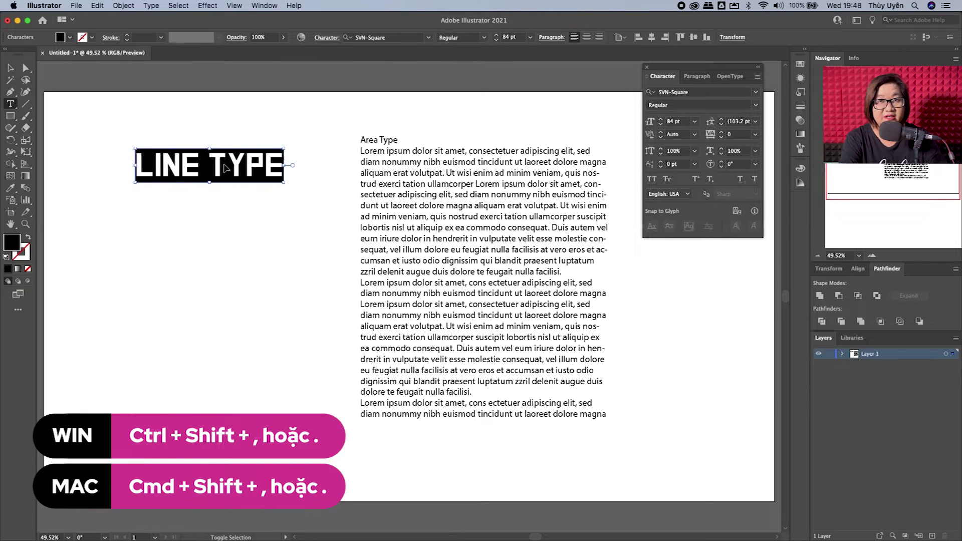
{"action": "key", "text": "super+shift+comma"}
{"action": "key", "text": "super+shift+comma"}
{"action": "key", "text": "super+shift+comma"}
{"action": "key", "text": "super+shift+comma"}
{"action": "key", "text": "super+shift+comma"}
{"action": "key", "text": "super+shift+comma"}
{"action": "key", "text": "super+shift+comma"}
{"action": "key", "text": "super+shift+comma"}
{"action": "key", "text": "super+shift+comma"}
{"action": "key", "text": "super+shift+period"}
{"action": "key", "text": "super+shift+period"}
{"action": "key", "text": "super+shift+period"}
{"action": "key", "text": "super+shift+period"}
{"action": "key", "text": "super+shift+period"}
{"action": "key", "text": "super+shift+period"}
{"action": "key", "text": "super+shift+period"}
{"action": "key", "text": "super+shift+period"}
{"action": "key", "text": "super+shift+period"}
{"action": "key", "text": "super+shift+period"}
{"action": "key", "text": "super+shift+period"}
{"action": "key", "text": "super+shift+period"}
{"action": "key", "text": "super+shift+comma"}
{"action": "key", "text": "super+shift+comma"}
{"action": "key", "text": "super+shift+comma"}
{"action": "key", "text": "super+shift+comma"}
{"action": "key", "text": "super+shift+comma"}
{"action": "key", "text": "super+shift+comma"}
{"action": "key", "text": "super+shift+comma"}
{"action": "key", "text": "super+shift+comma"}
{"action": "key", "text": "super+shift+comma"}
{"action": "key", "text": "super+shift+comma"}
{"action": "key", "text": "super+shift+comma"}
{"action": "key", "text": "super+shift+comma"}
{"action": "key", "text": "super+shift+comma"}
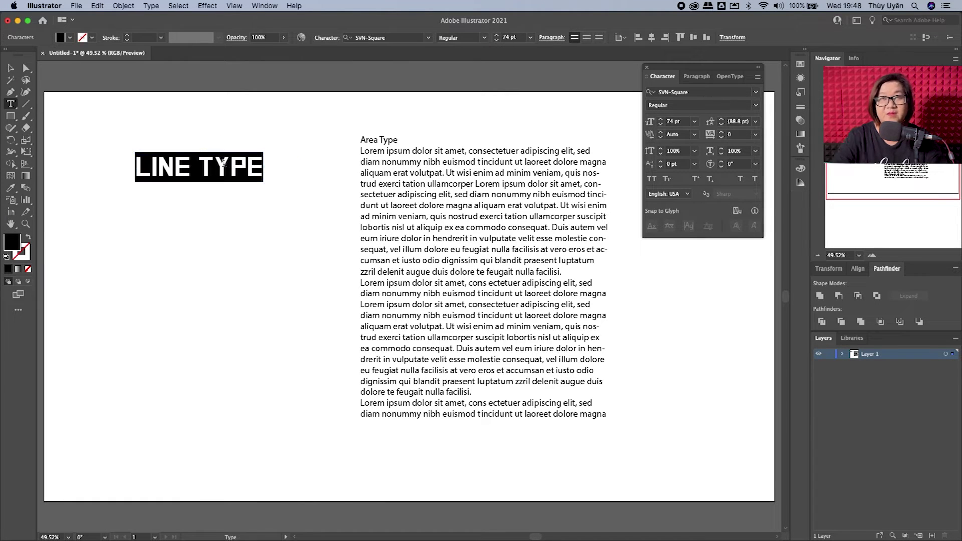
- Drag-scale the LINE TYPE headline to about 117.6 pt and shift it further left
{"action": "left_click", "coordinate": [14, 68]}
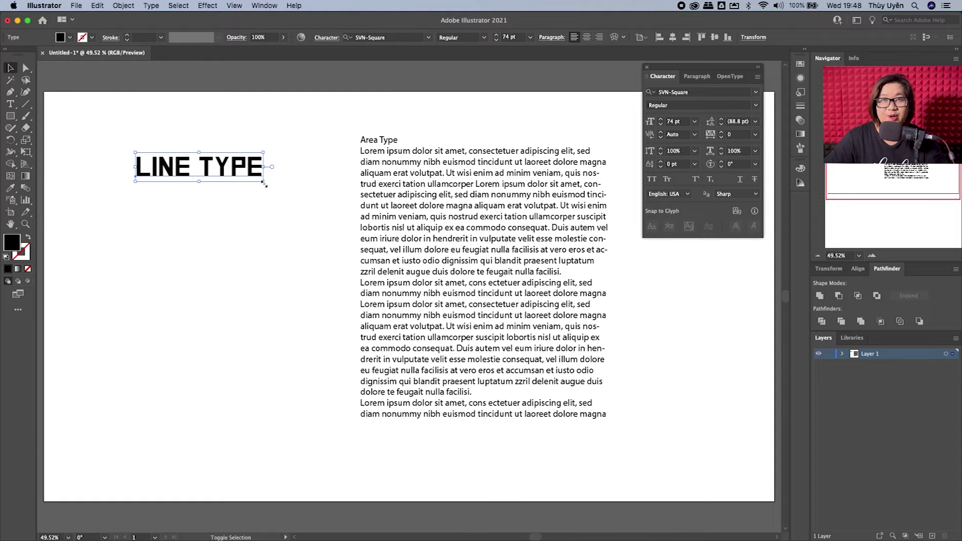
{"action": "mouse_move", "coordinate": [263, 183]}
{"action": "left_mouse_down"}
{"action": "mouse_move", "coordinate": [309, 230]}
{"action": "mouse_move", "coordinate": [308, 221]}
{"action": "left_mouse_up"}
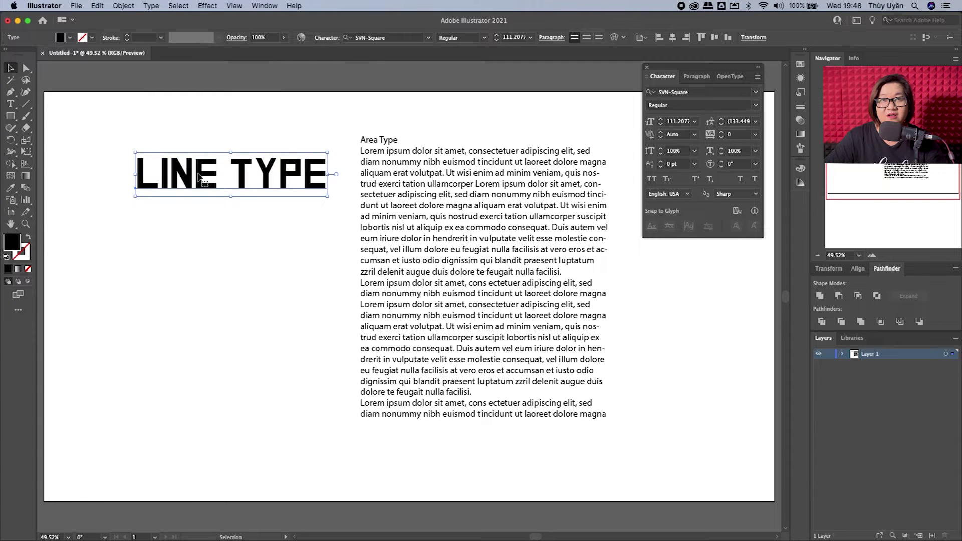
{"action": "left_click_drag", "start_coordinate": [201, 170], "coordinate": [138, 149]}
{"action": "mouse_move", "coordinate": [279, 168]}
{"action": "left_mouse_down"}
{"action": "mouse_move", "coordinate": [279, 182]}
{"action": "mouse_move", "coordinate": [264, 162]}
{"action": "left_mouse_up"}
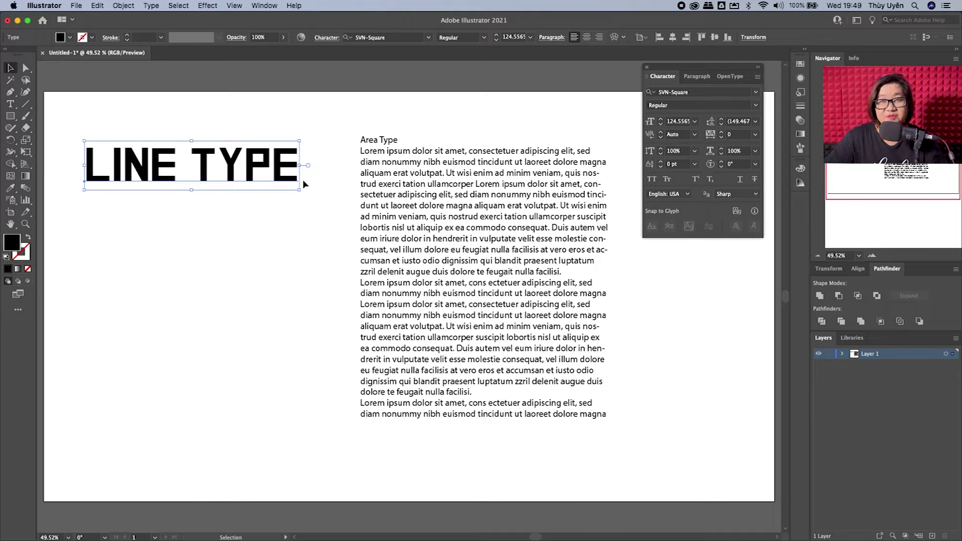
{"action": "left_click_drag", "start_coordinate": [303, 191], "coordinate": [291, 188]}
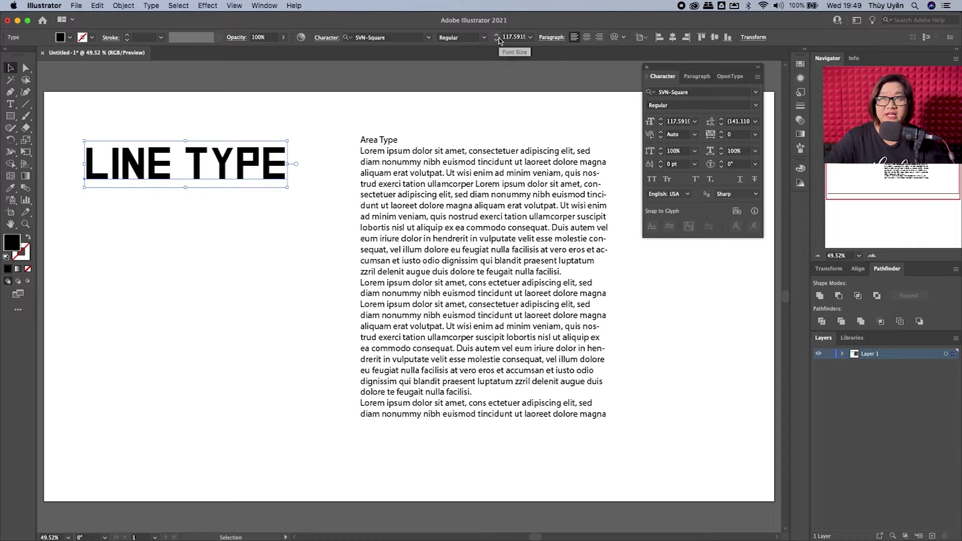
- Nudge the headline size up and down with the Control bar size arrows
{"action": "left_click", "coordinate": [496, 35]}
{"action": "left_click", "coordinate": [496, 40]}
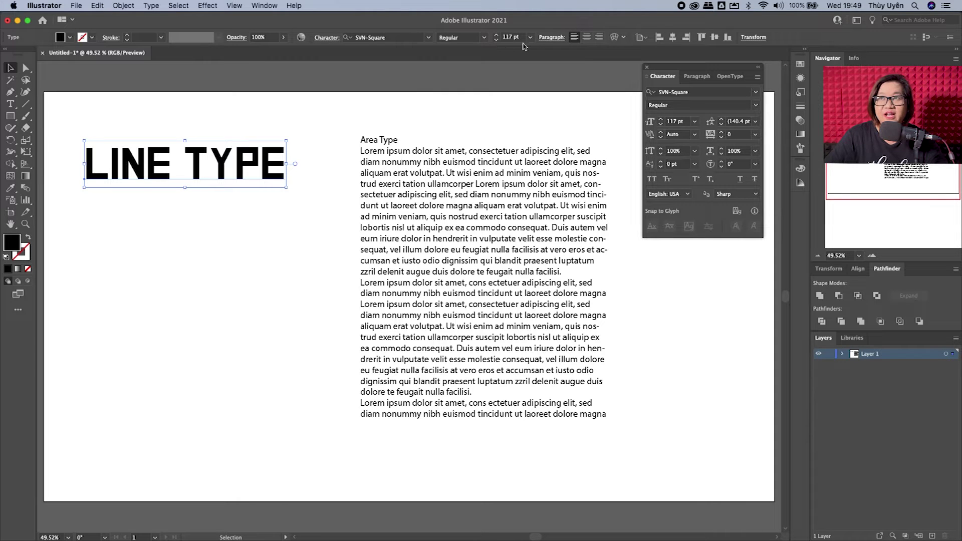
{"action": "left_click", "coordinate": [496, 35]}
{"action": "left_click", "coordinate": [496, 40]}
{"action": "left_click", "coordinate": [495, 40]}
{"action": "left_click", "coordinate": [496, 36]}
{"action": "left_click", "coordinate": [496, 36]}
{"action": "left_click", "coordinate": [496, 35]}
- Try sizes with the Character panel arrows, then set the headline to 72 pt
{"action": "left_click", "coordinate": [660, 120]}
{"action": "left_click", "coordinate": [661, 124]}
{"action": "left_click", "coordinate": [660, 124]}
{"action": "left_click", "coordinate": [660, 125]}
{"action": "left_click", "coordinate": [660, 125]}
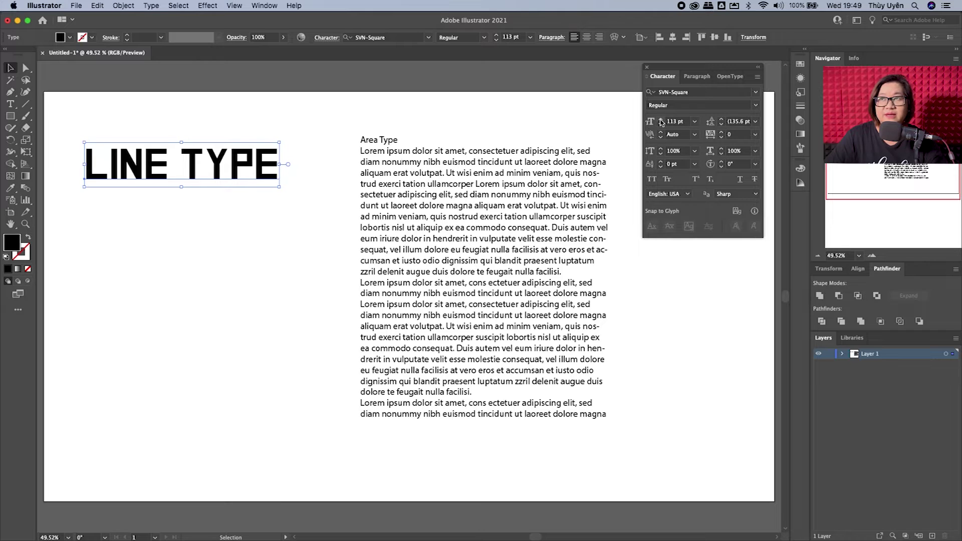
{"action": "left_click", "coordinate": [661, 120]}
{"action": "left_click", "coordinate": [660, 120]}
{"action": "left_click", "coordinate": [660, 120]}
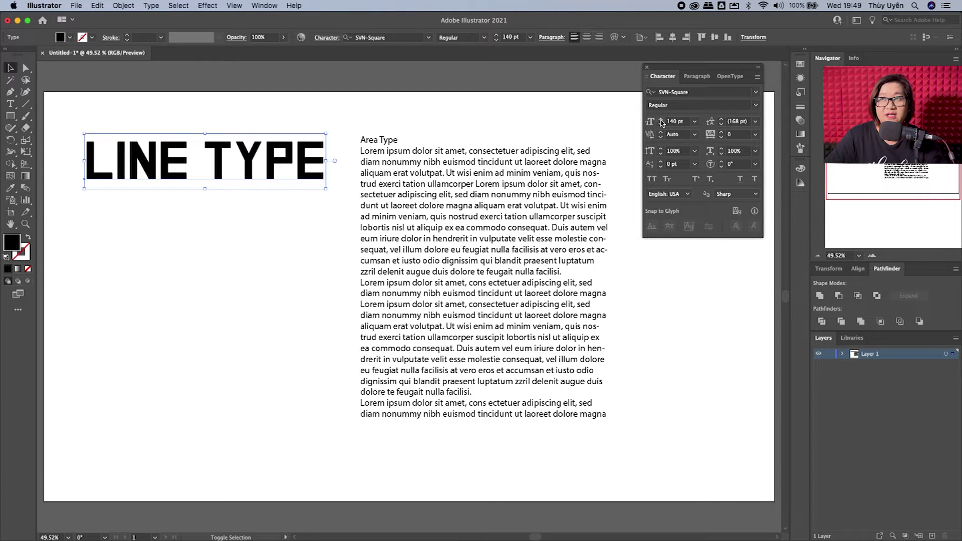
{"action": "left_click", "coordinate": [660, 125]}
{"action": "left_click", "coordinate": [660, 125]}
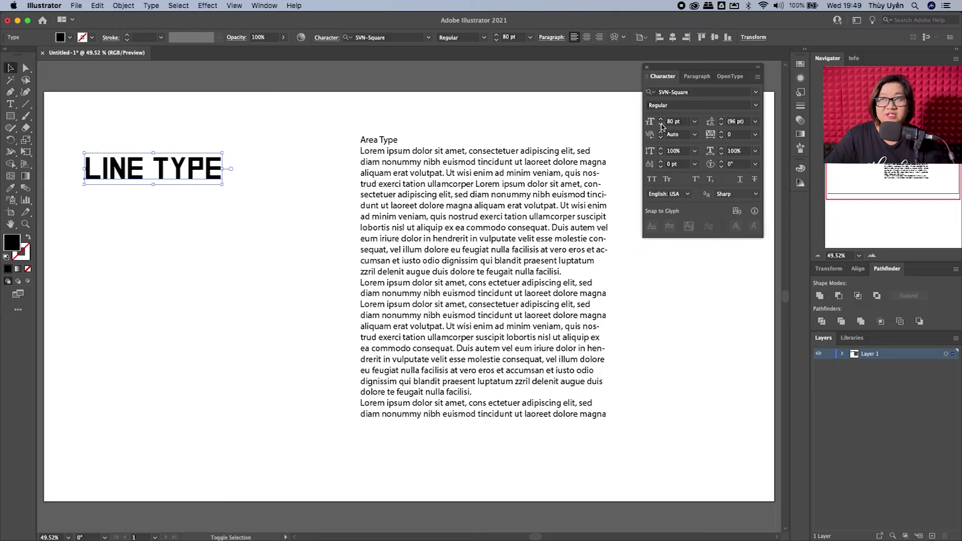
{"action": "left_click", "coordinate": [660, 121]}
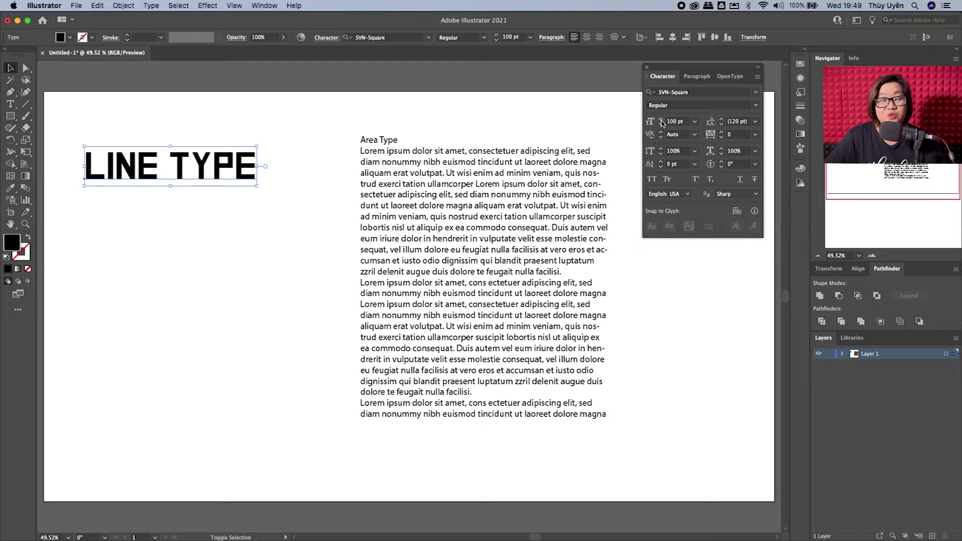
{"action": "left_click", "coordinate": [529, 39]}
{"action": "left_click", "coordinate": [538, 220]}
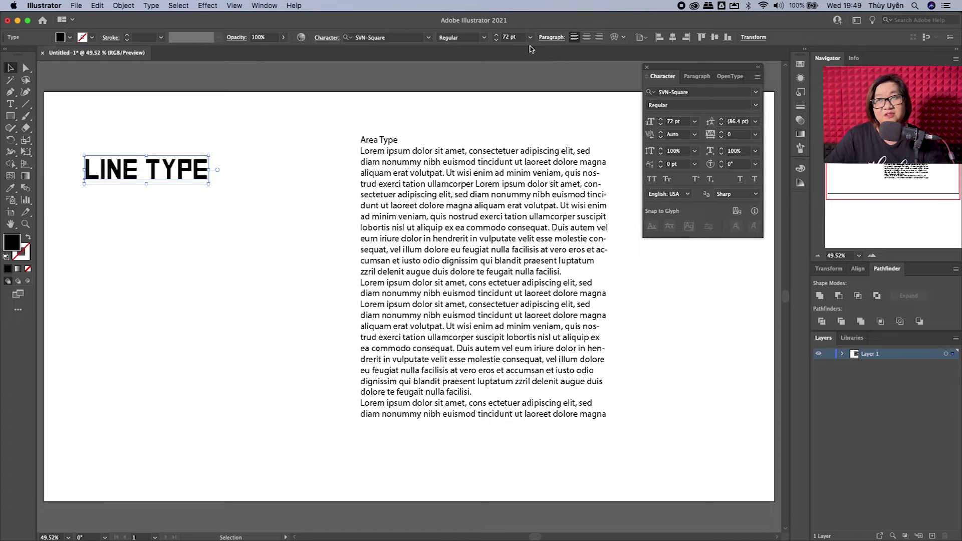
- Step the headline to 90 pt and move the Character panel lower and left
{"action": "left_click", "coordinate": [497, 36]}
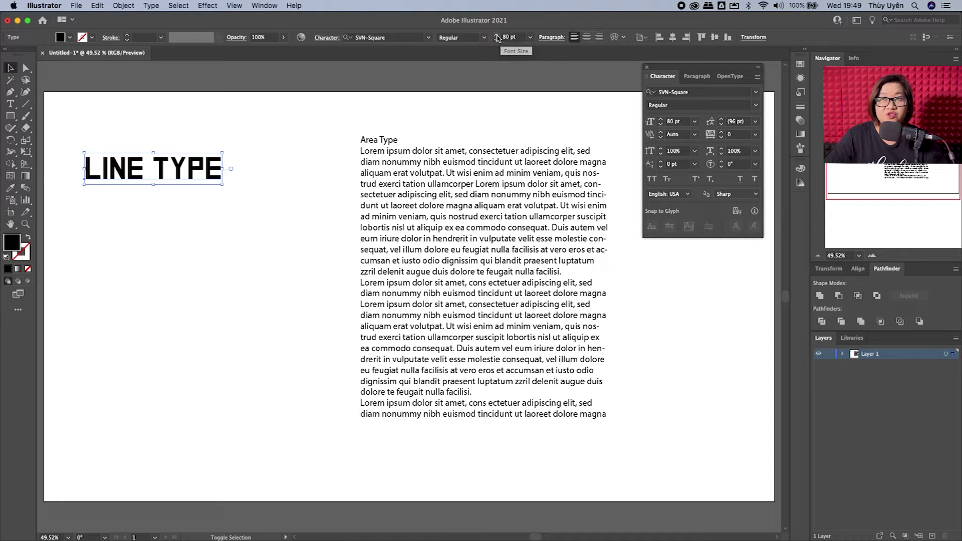
{"action": "left_click", "coordinate": [497, 36]}
{"action": "left_click", "coordinate": [497, 36]}
{"action": "left_click", "coordinate": [497, 36]}
{"action": "left_click", "coordinate": [497, 36]}
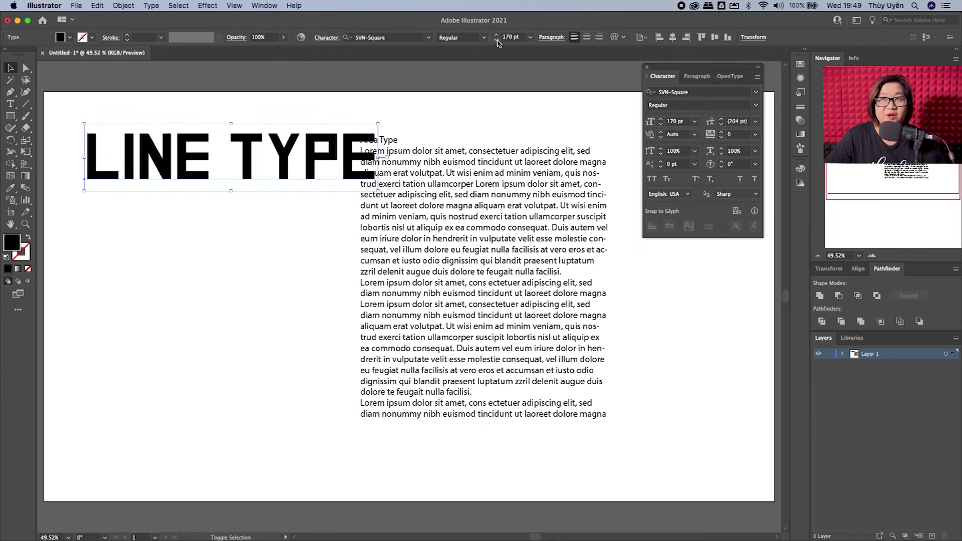
{"action": "left_click", "coordinate": [496, 40]}
{"action": "left_click", "coordinate": [497, 40]}
{"action": "left_click", "coordinate": [497, 40]}
{"action": "left_click", "coordinate": [497, 40]}
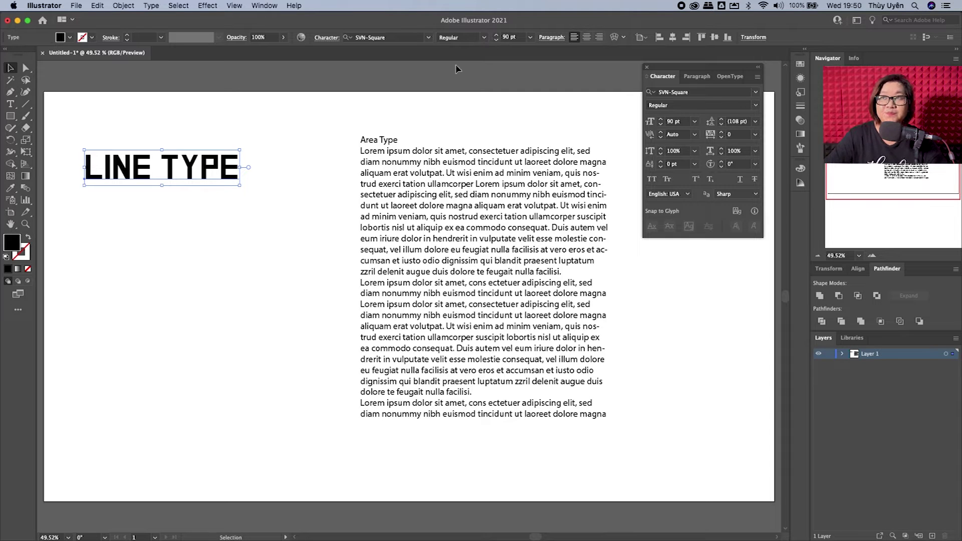
{"action": "left_click_drag", "start_coordinate": [693, 70], "coordinate": [676, 95]}
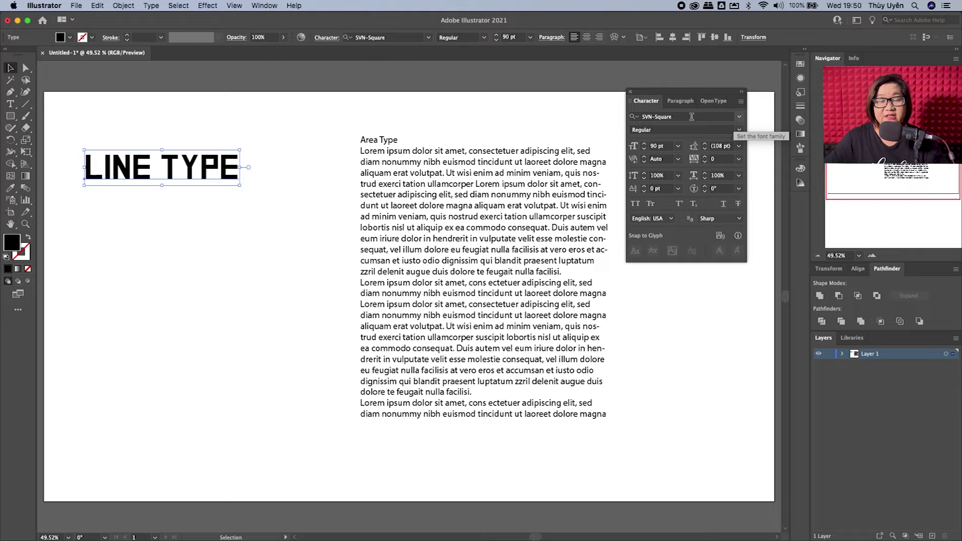
- Search 'monts' in the Character panel and set the headline to Montserrat Bold
{"action": "left_click", "coordinate": [739, 117]}
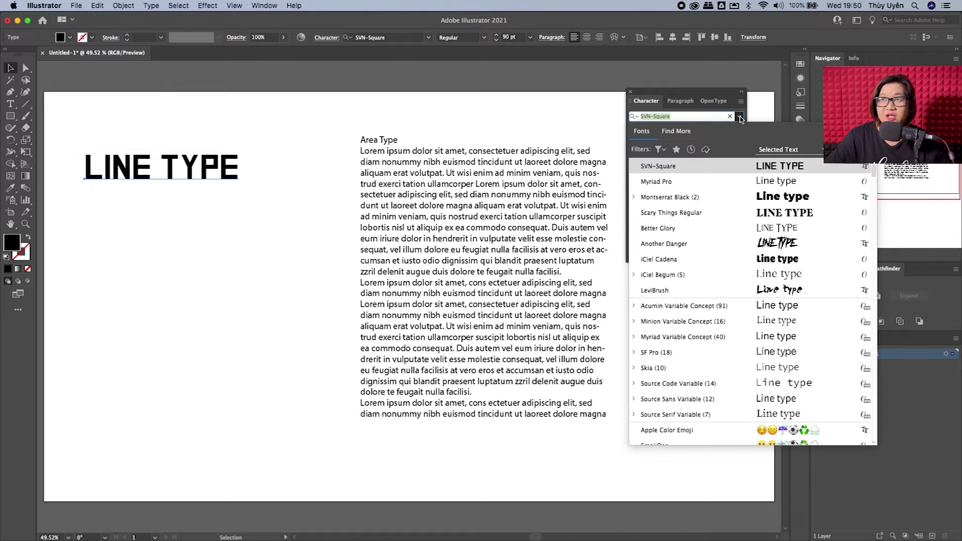
{"action": "left_click", "coordinate": [684, 198]}
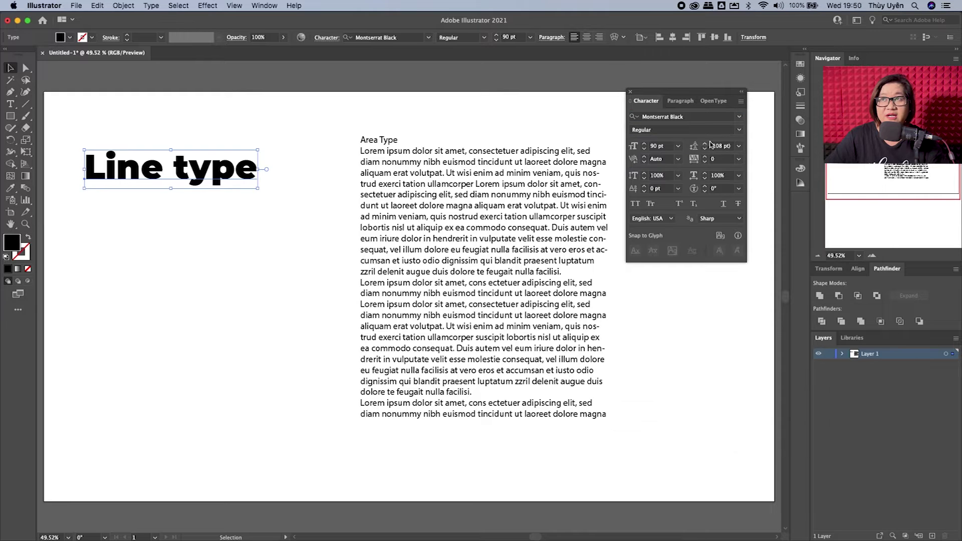
{"action": "left_click", "coordinate": [688, 116]}
{"action": "type", "text": "m"}
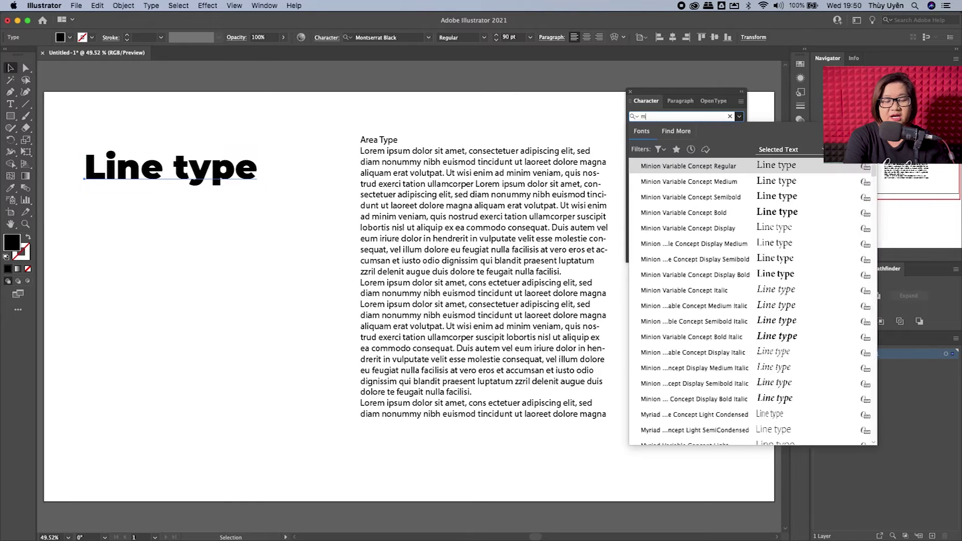
{"action": "type", "text": "onts"}
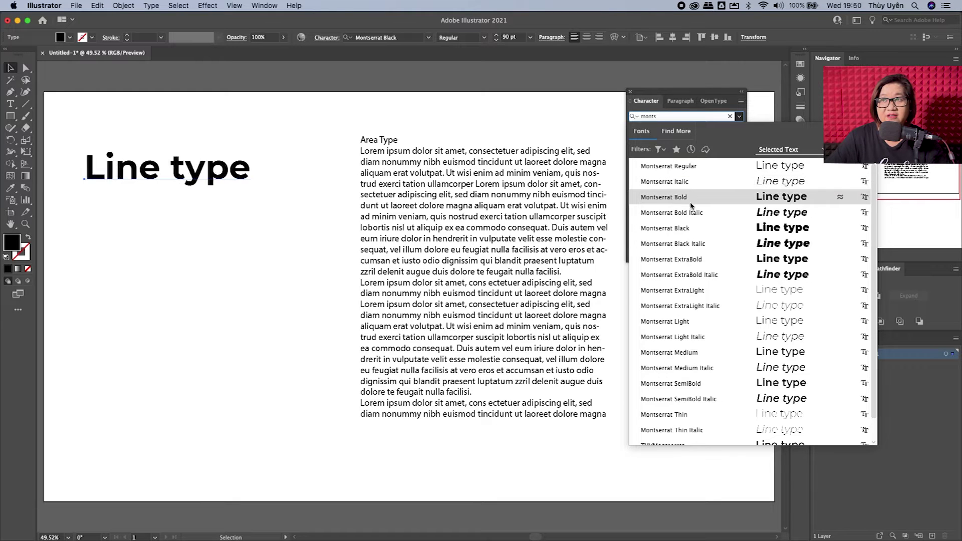
{"action": "scroll", "coordinate": [700, 299], "scroll_direction": "down", "scroll_amount": 1}
{"action": "scroll", "coordinate": [699, 330], "scroll_direction": "up", "scroll_amount": 1}
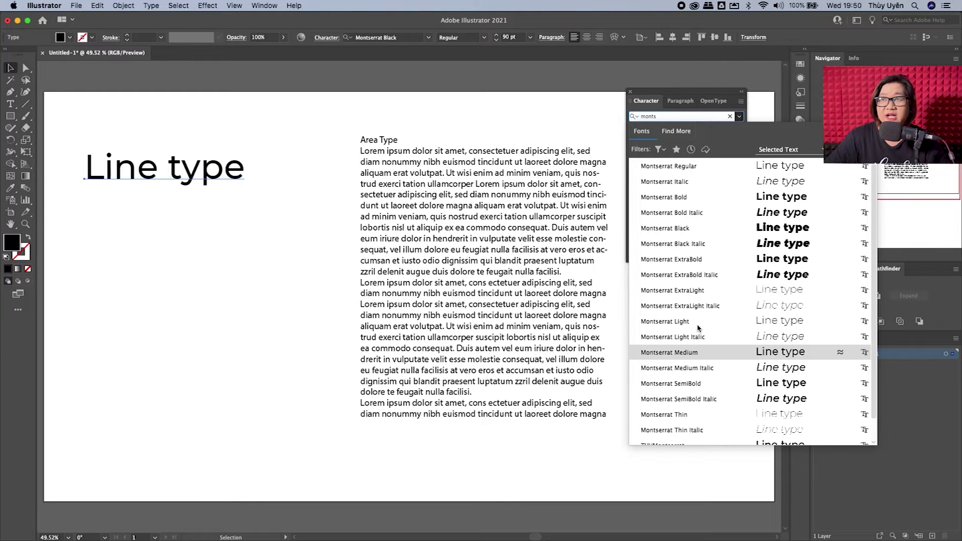
{"action": "left_click", "coordinate": [666, 170]}
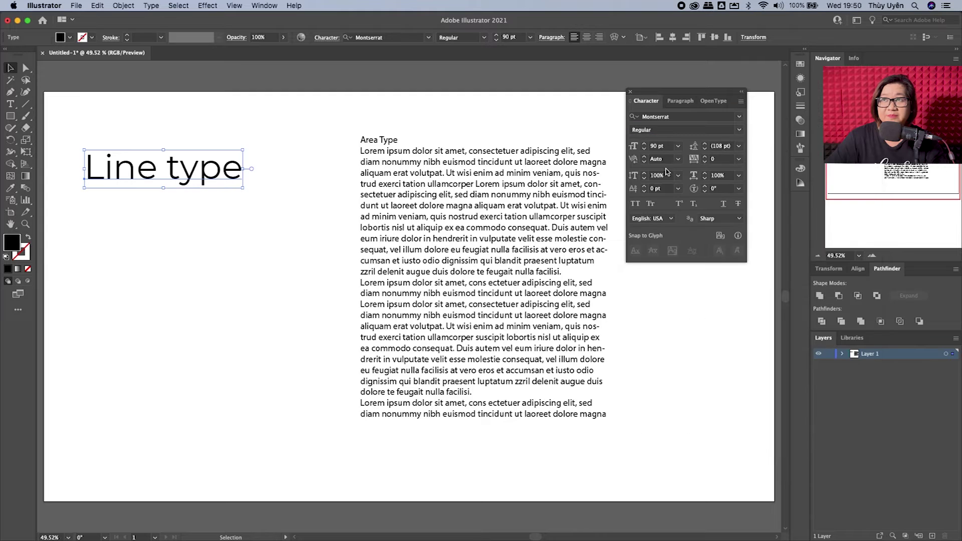
{"action": "left_click", "coordinate": [738, 130]}
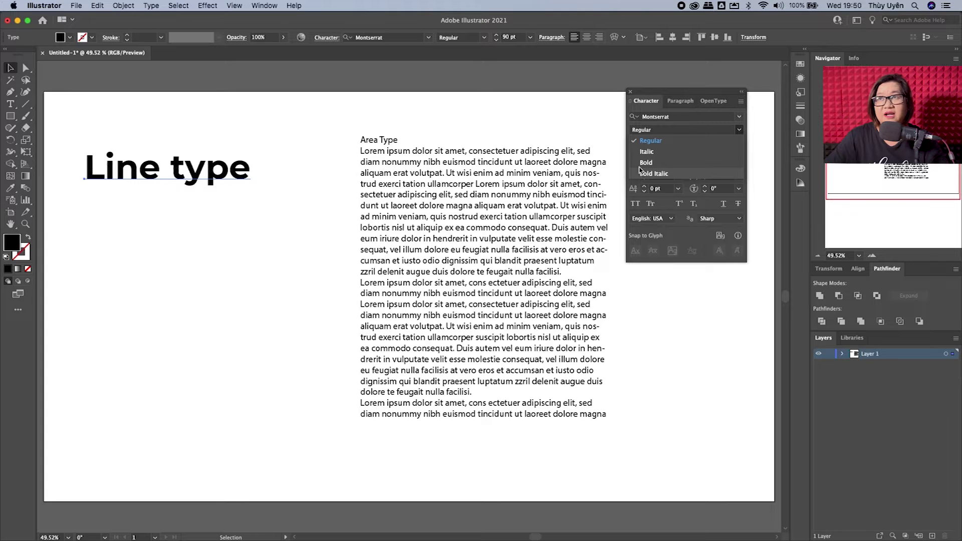
{"action": "left_click", "coordinate": [667, 164]}
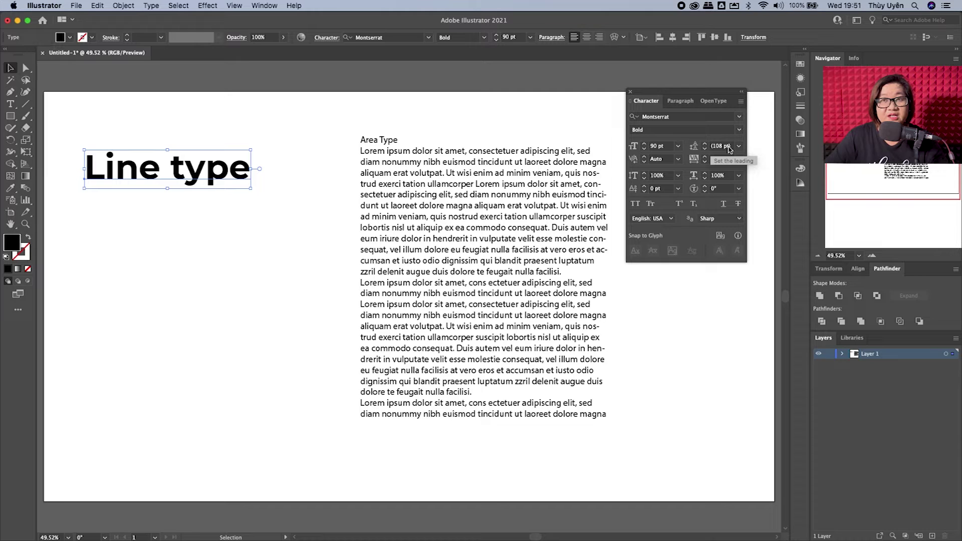
- Break the headline onto two lines, 'Line' over 'type', and select all its characters
{"action": "double_click", "coordinate": [171, 169]}
{"action": "key", "text": "BackSpace"}
{"action": "key", "text": "Return"}
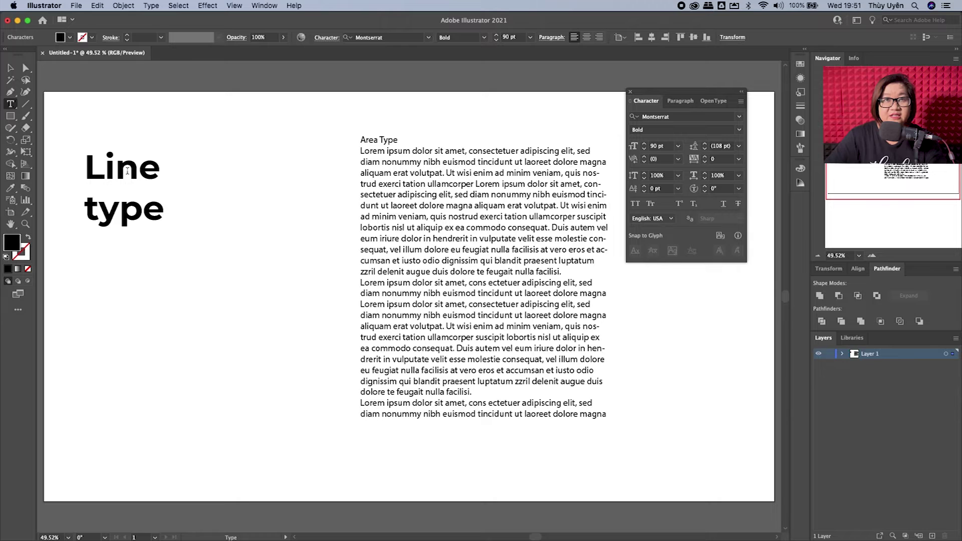
{"action": "left_click", "coordinate": [130, 173]}
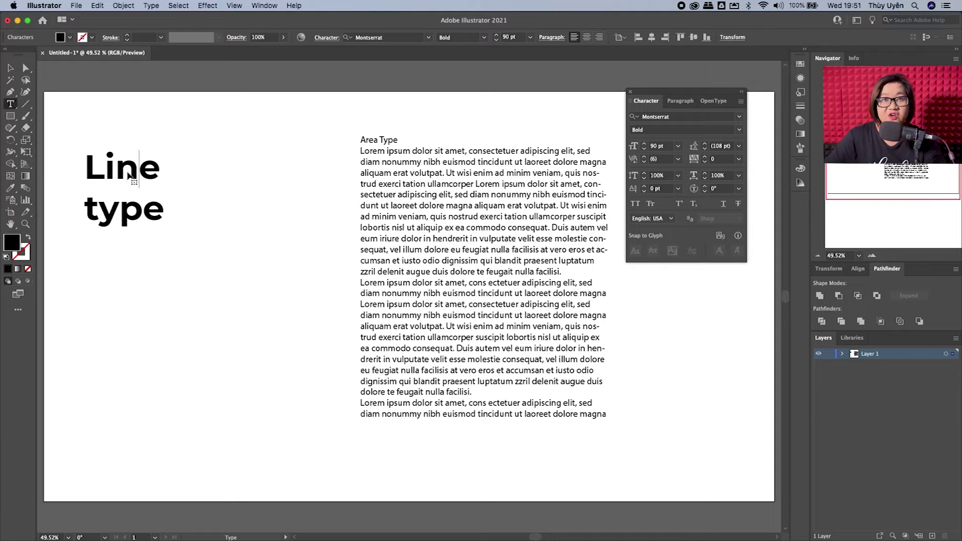
{"action": "key", "text": "ctrl+a"}
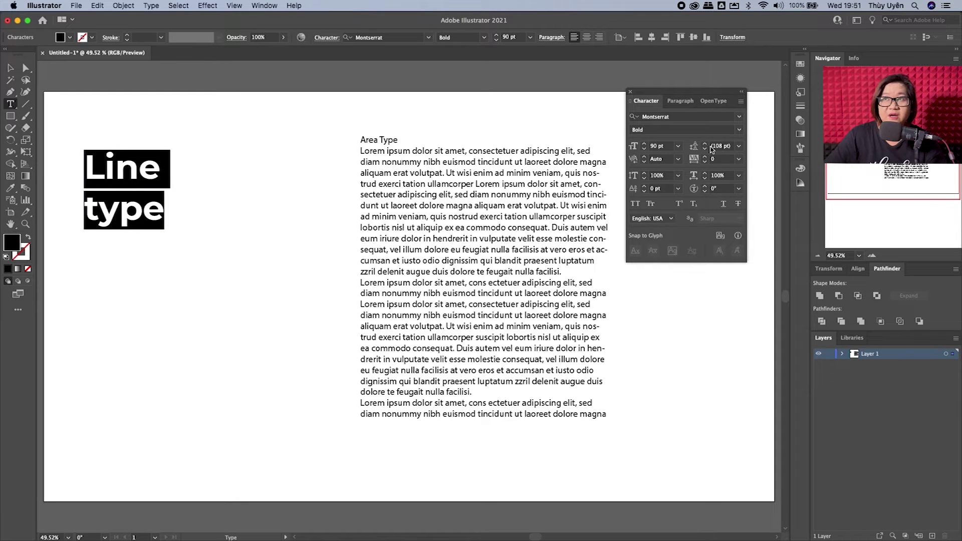
- Try larger and smaller leading on the headline, settling on 90 pt, then exit text editing
{"action": "left_click", "coordinate": [705, 147]}
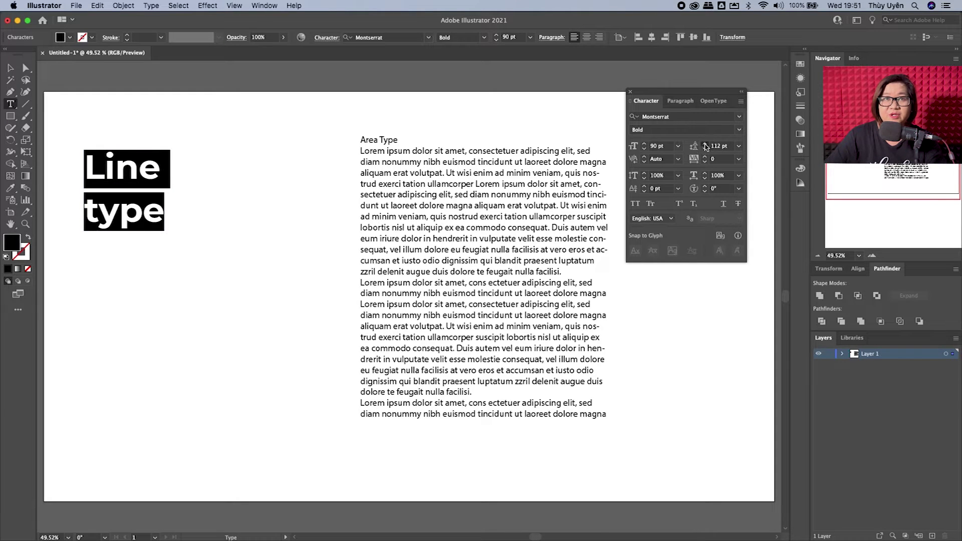
{"action": "left_click", "coordinate": [705, 146]}
{"action": "left_click", "coordinate": [705, 145]}
{"action": "left_click", "coordinate": [705, 145]}
{"action": "left_click", "coordinate": [705, 146]}
{"action": "left_click", "coordinate": [705, 145]}
{"action": "left_click", "coordinate": [705, 149]}
{"action": "left_click", "coordinate": [705, 149]}
{"action": "left_click", "coordinate": [706, 149]}
{"action": "left_click", "coordinate": [705, 149]}
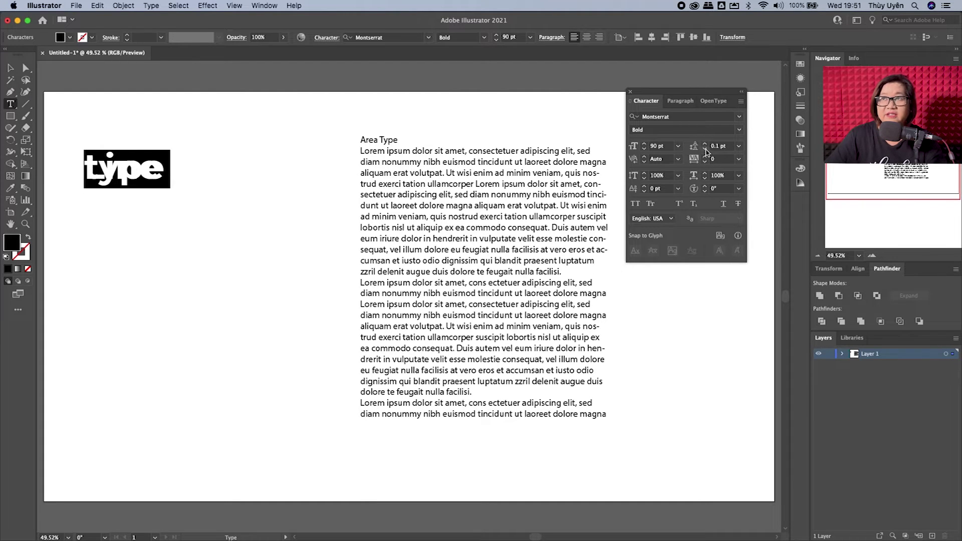
{"action": "left_click", "coordinate": [705, 145]}
{"action": "left_click", "coordinate": [705, 145]}
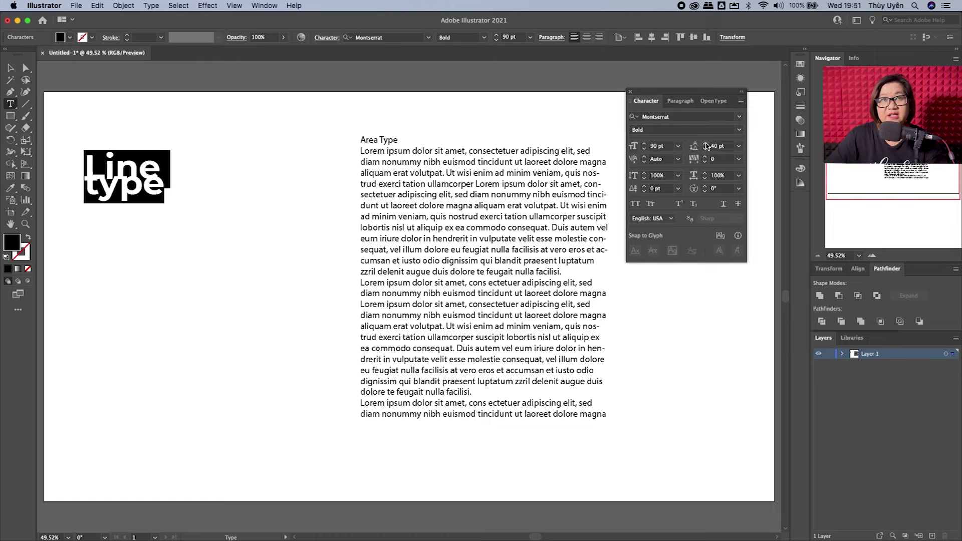
{"action": "left_click", "coordinate": [706, 144]}
{"action": "left_click", "coordinate": [705, 144]}
{"action": "left_click", "coordinate": [705, 144]}
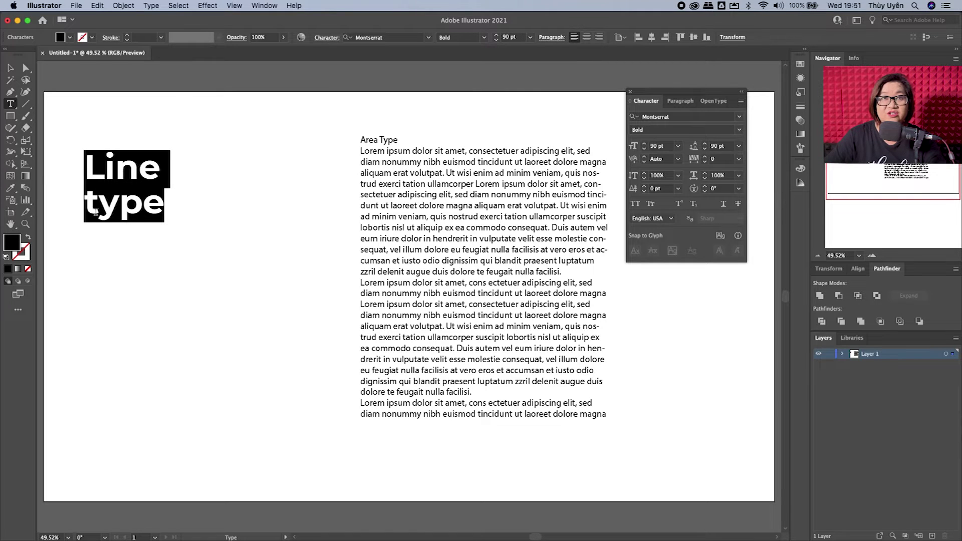
{"action": "key", "text": "Escape"}
- Move the headline right and down on the page and zoom in on it
{"action": "left_click_drag", "start_coordinate": [135, 173], "coordinate": [213, 188]}
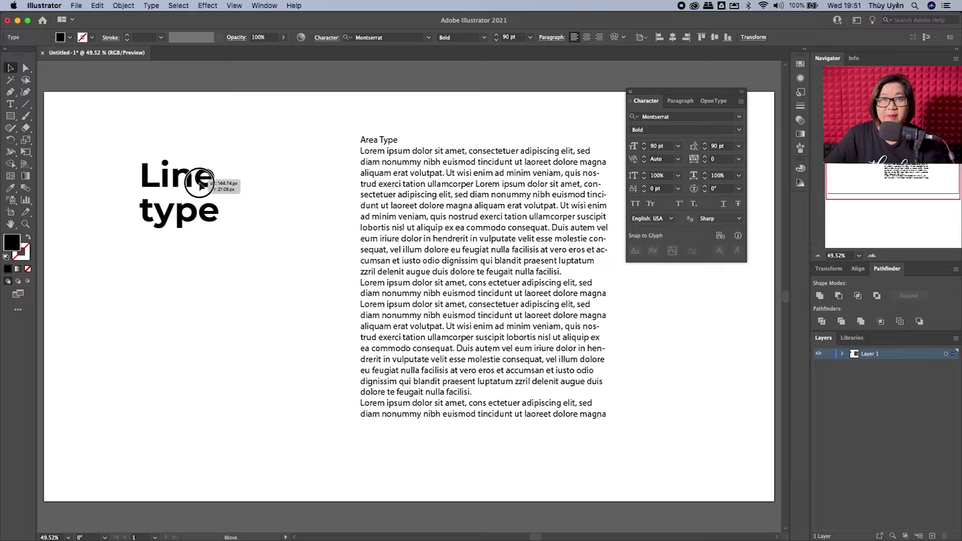
{"action": "key", "text": "super+equal"}
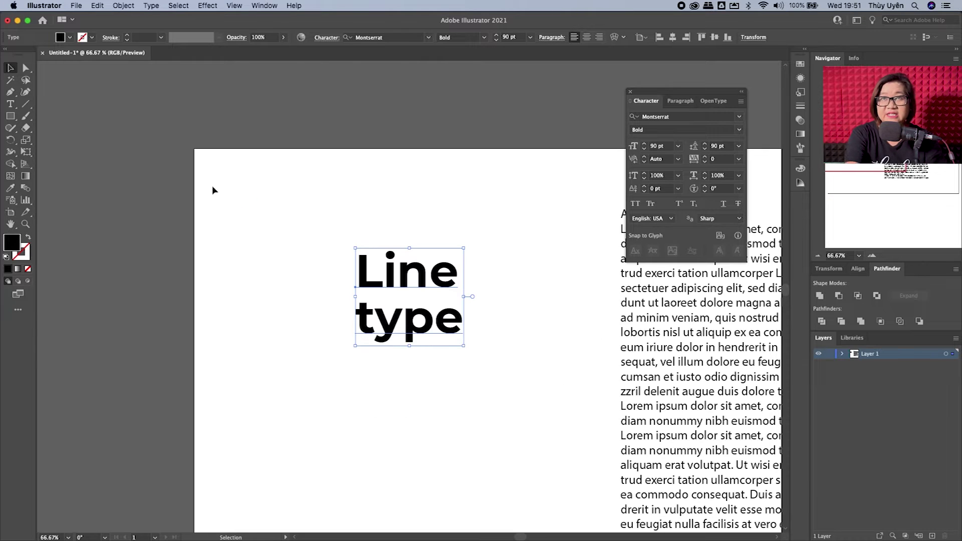
{"action": "left_click", "coordinate": [212, 186]}
- Show the rulers and add two horizontal guides across the headline
{"action": "key", "text": "super+r"}
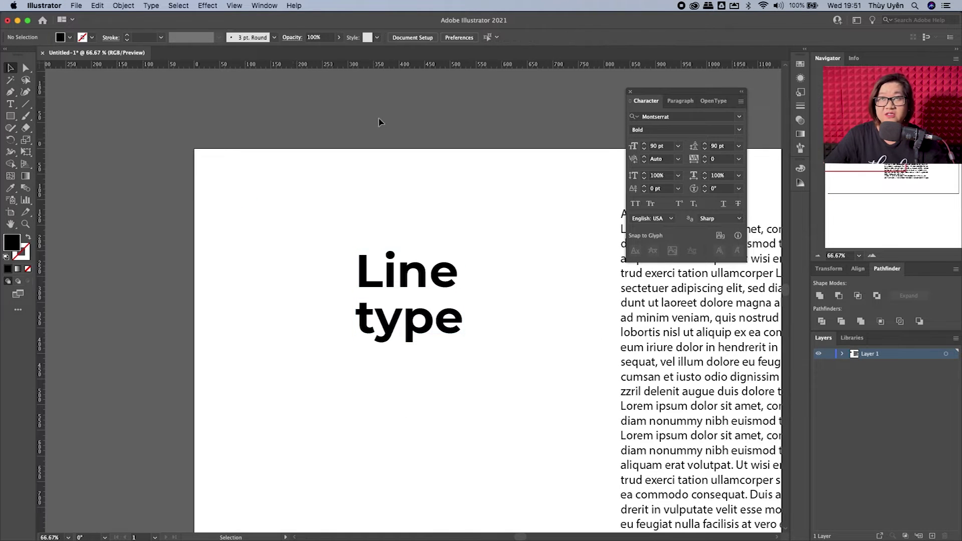
{"action": "left_click_drag", "start_coordinate": [413, 64], "coordinate": [418, 288]}
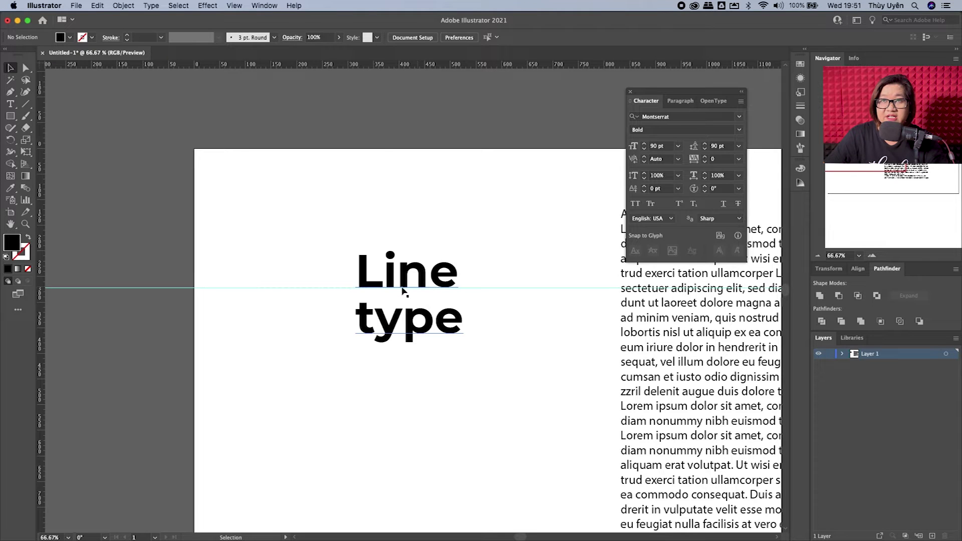
{"action": "left_click_drag", "start_coordinate": [404, 65], "coordinate": [379, 333]}
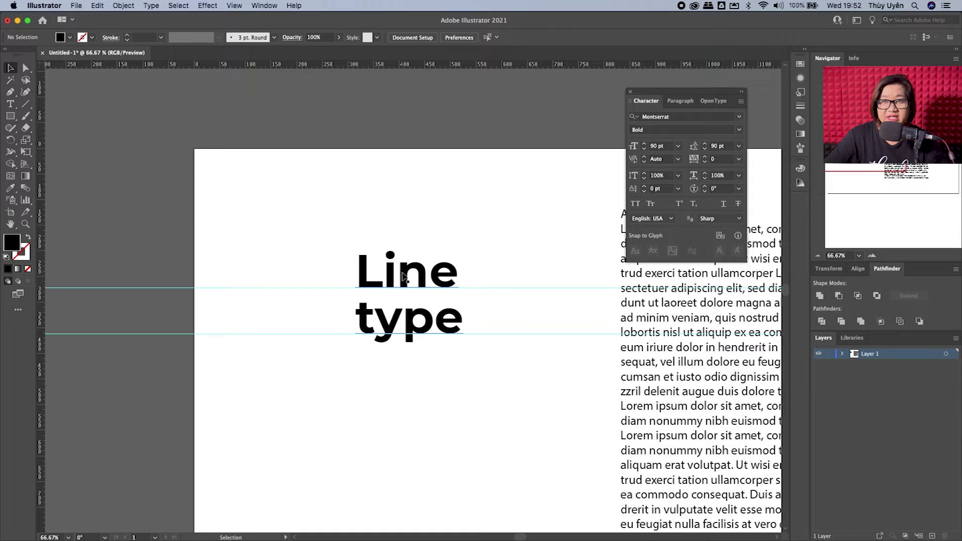
- Zoom in and tighten the kerning between letters inside 'Line' with the Kerning control
{"action": "key", "text": "super+equal"}
{"action": "key", "text": "super+equal"}
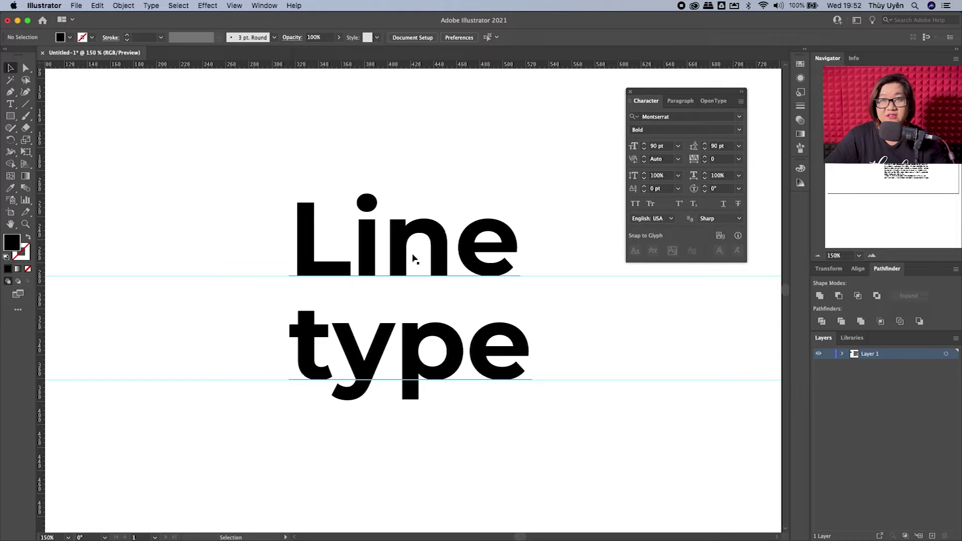
{"action": "key", "text": "t"}
{"action": "left_click", "coordinate": [382, 252]}
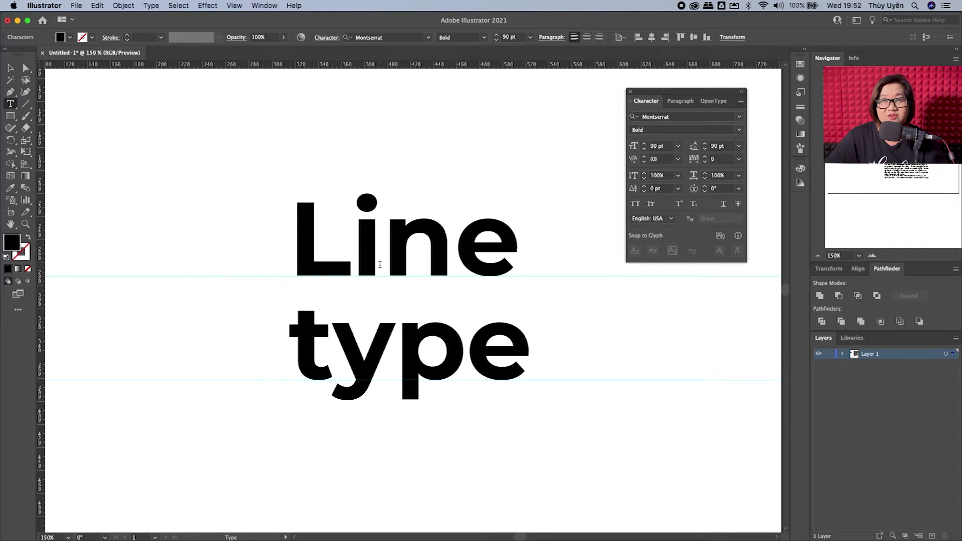
{"action": "left_click", "coordinate": [645, 161]}
{"action": "left_click", "coordinate": [644, 162]}
{"action": "left_click", "coordinate": [644, 161]}
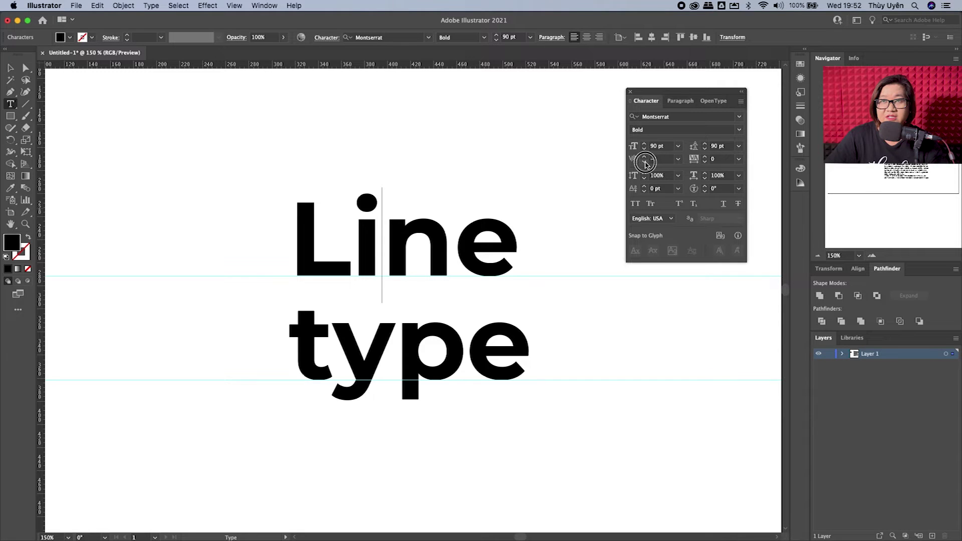
{"action": "left_click", "coordinate": [644, 161]}
{"action": "left_click", "coordinate": [645, 161]}
{"action": "left_click", "coordinate": [644, 161]}
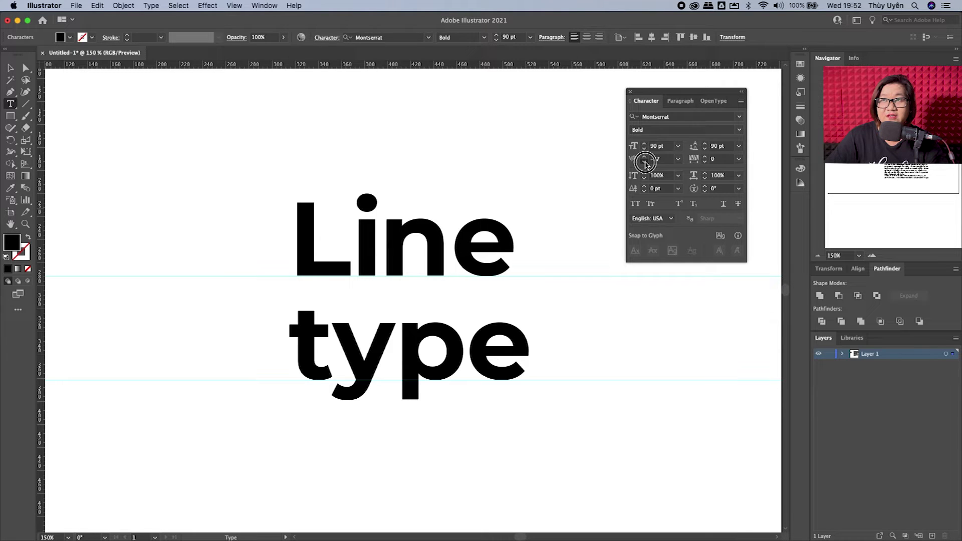
{"action": "left_click", "coordinate": [644, 161]}
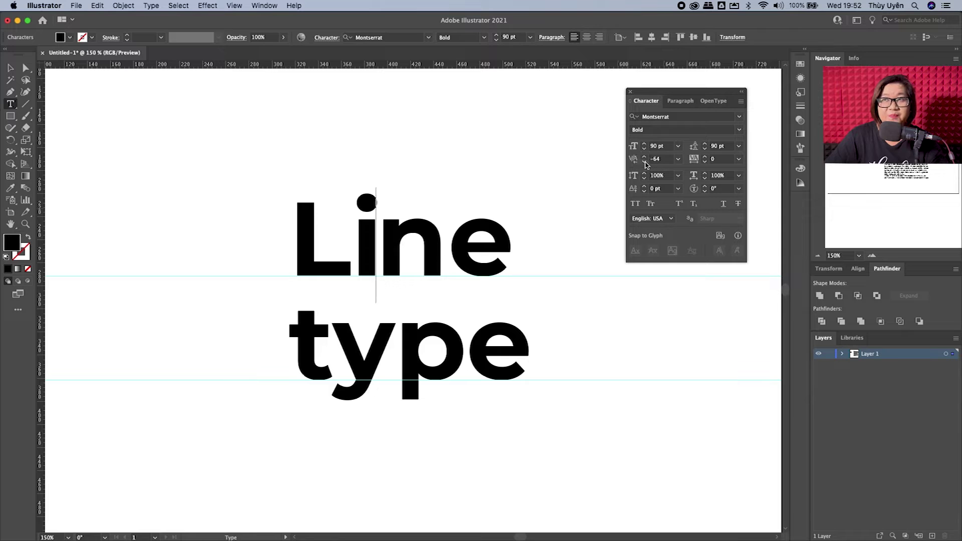
{"action": "left_click", "coordinate": [645, 161]}
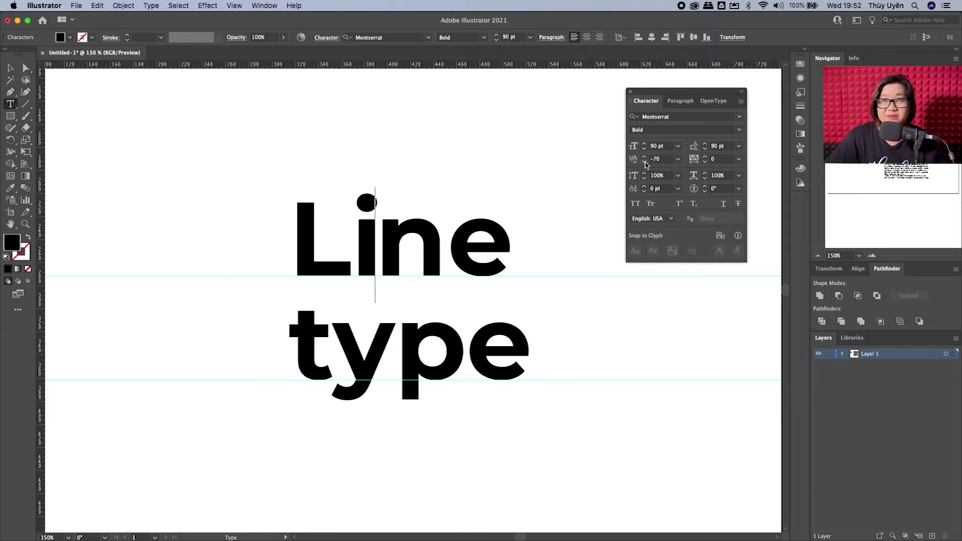
{"action": "left_click", "coordinate": [644, 161]}
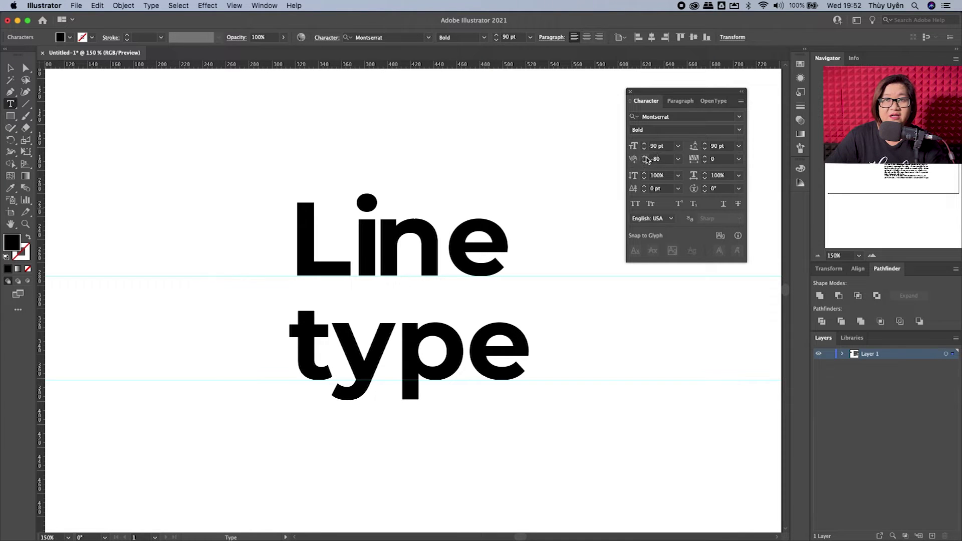
{"action": "left_click", "coordinate": [645, 157]}
{"action": "left_click", "coordinate": [644, 162]}
{"action": "left_click", "coordinate": [644, 162]}
{"action": "left_click", "coordinate": [645, 157]}
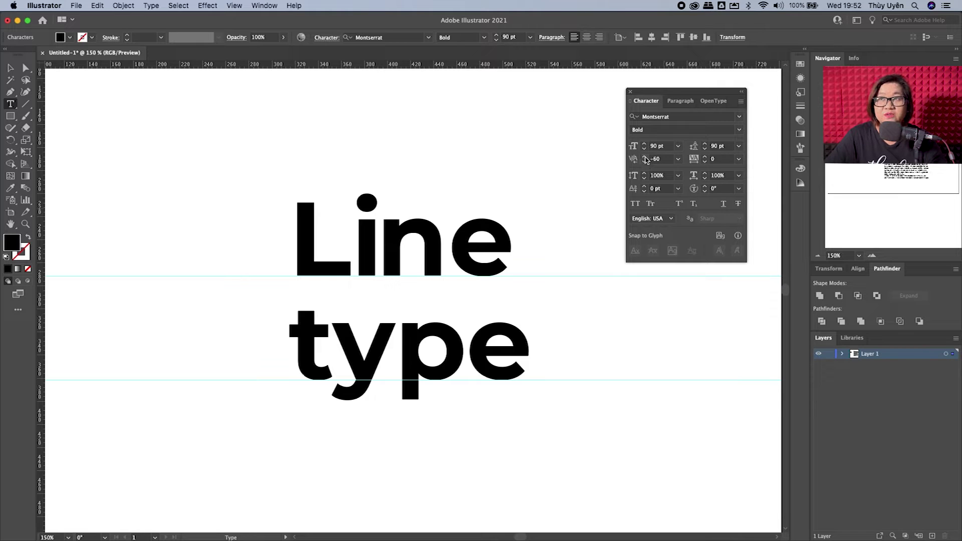
- Tighten the kerning between 'n' and 'e', ending at -40
{"action": "key", "text": "Left"}
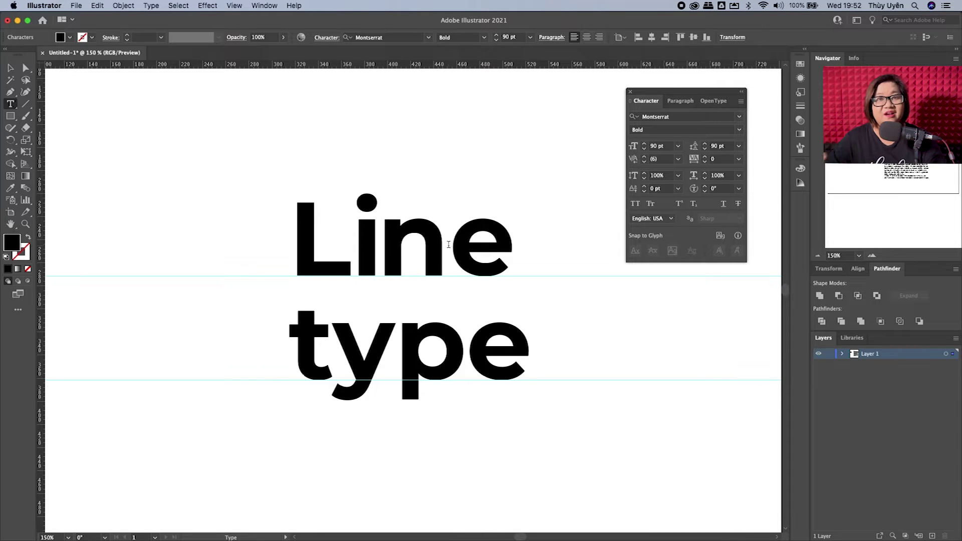
{"action": "left_click", "coordinate": [645, 157]}
{"action": "left_click", "coordinate": [644, 162]}
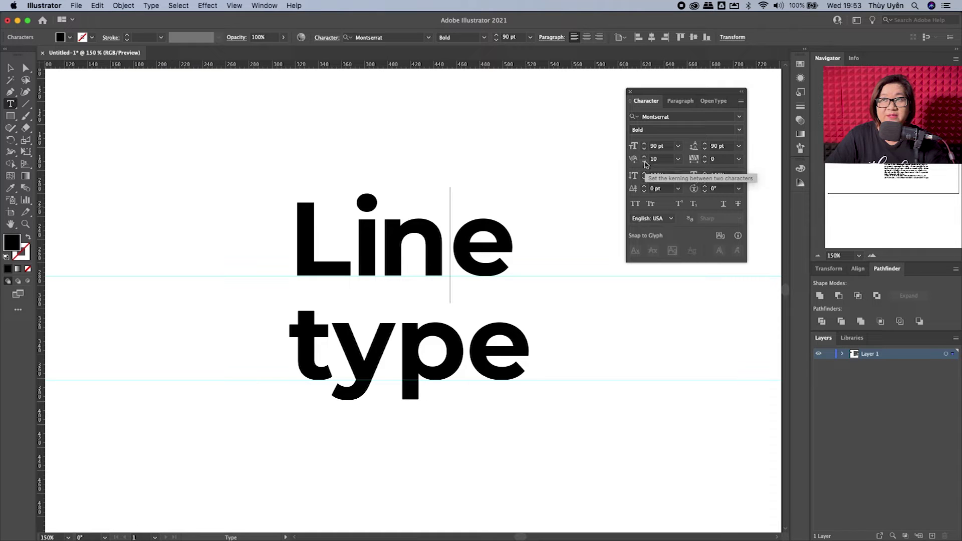
{"action": "left_click", "coordinate": [644, 162]}
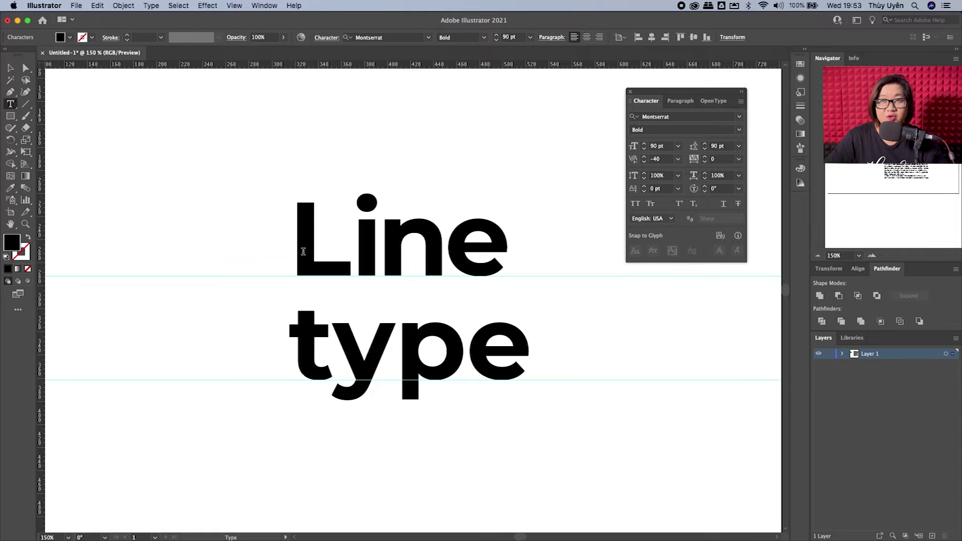
- Rejoin 'type' onto the first line so the headline reads 'Line type', then zoom out
{"action": "key", "text": "ctrl+a"}
{"action": "left_click", "coordinate": [295, 329]}
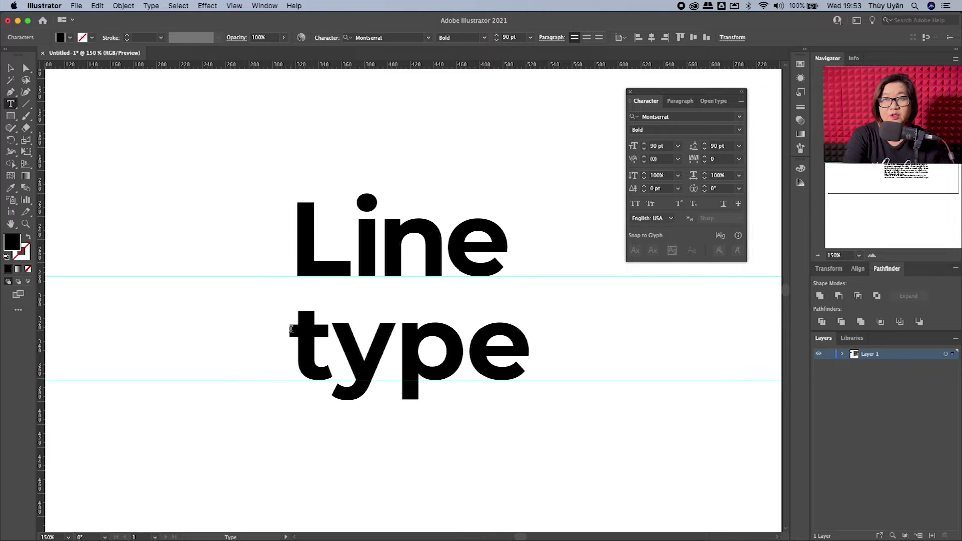
{"action": "key", "text": "BackSpace"}
{"action": "left_click", "coordinate": [9, 69]}
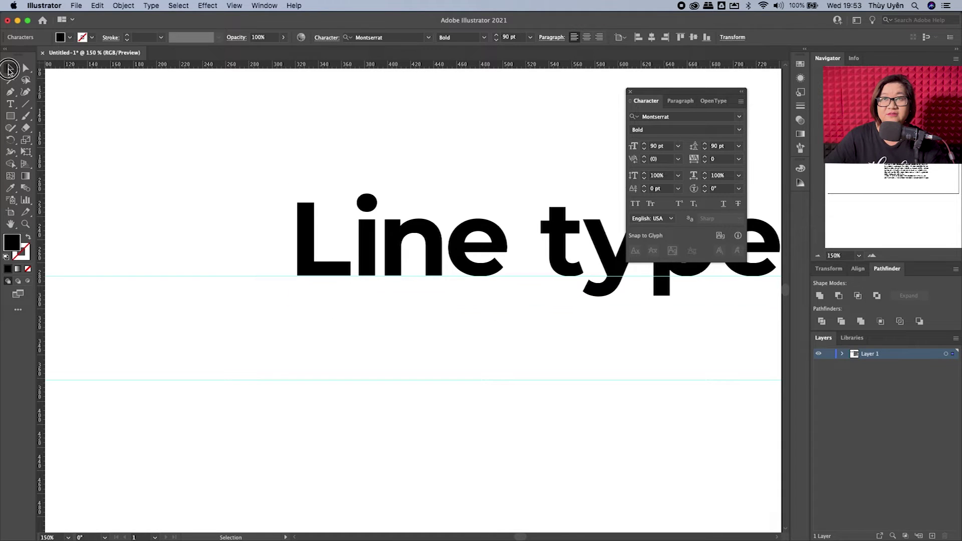
{"action": "left_click_drag", "start_coordinate": [501, 166], "coordinate": [300, 122]}
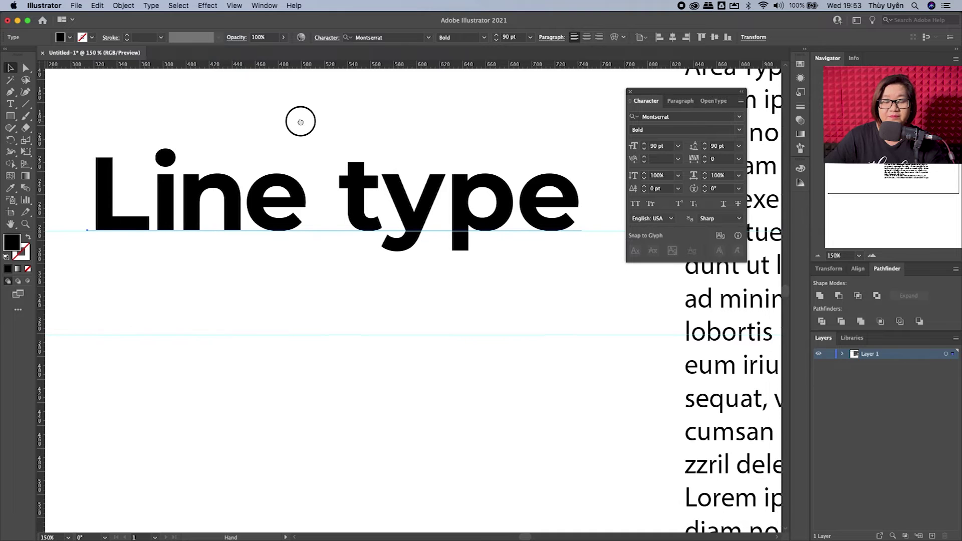
{"action": "key", "text": "ctrl+minus"}
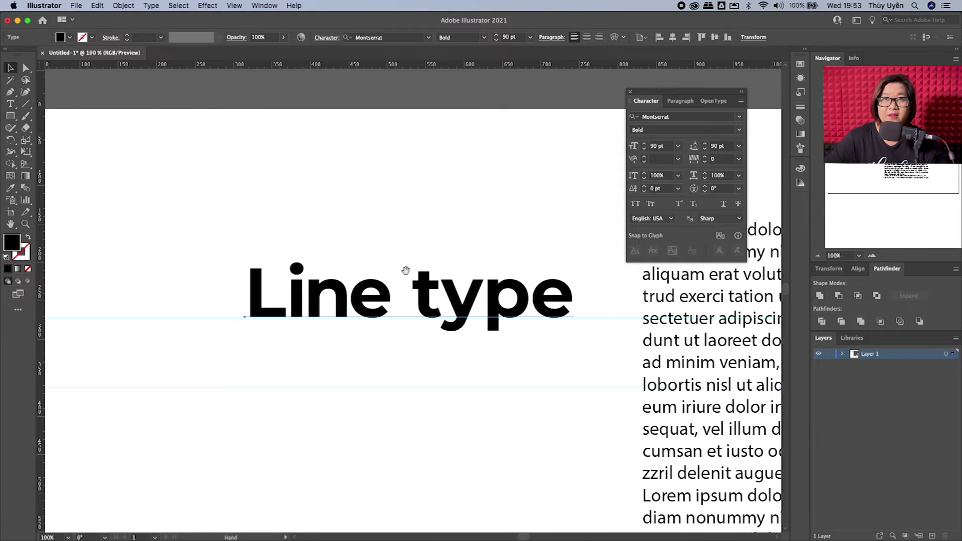
{"action": "left_click_drag", "start_coordinate": [406, 270], "coordinate": [330, 166]}
- Select all headline text and adjust its tracking up and down, finishing at 30
{"action": "double_click", "coordinate": [335, 194]}
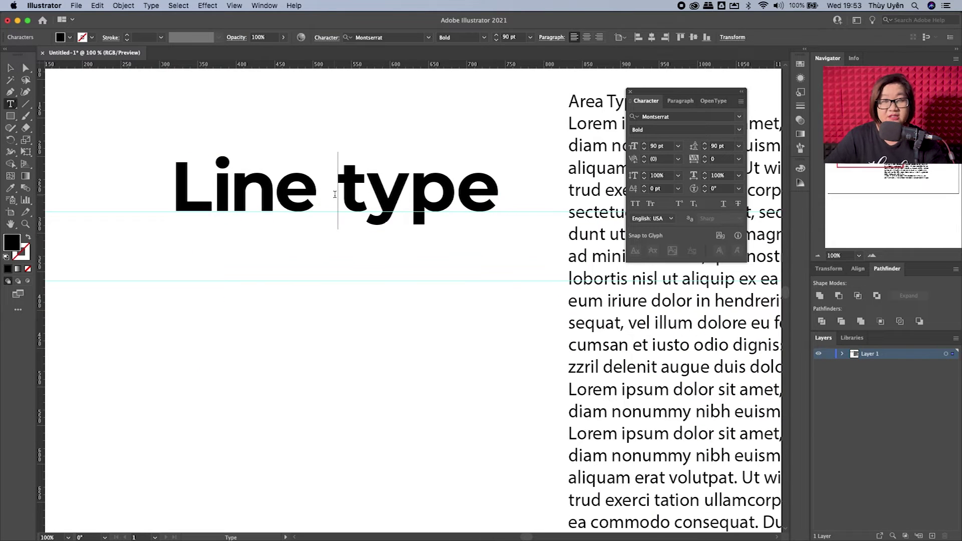
{"action": "key", "text": "ctrl+a"}
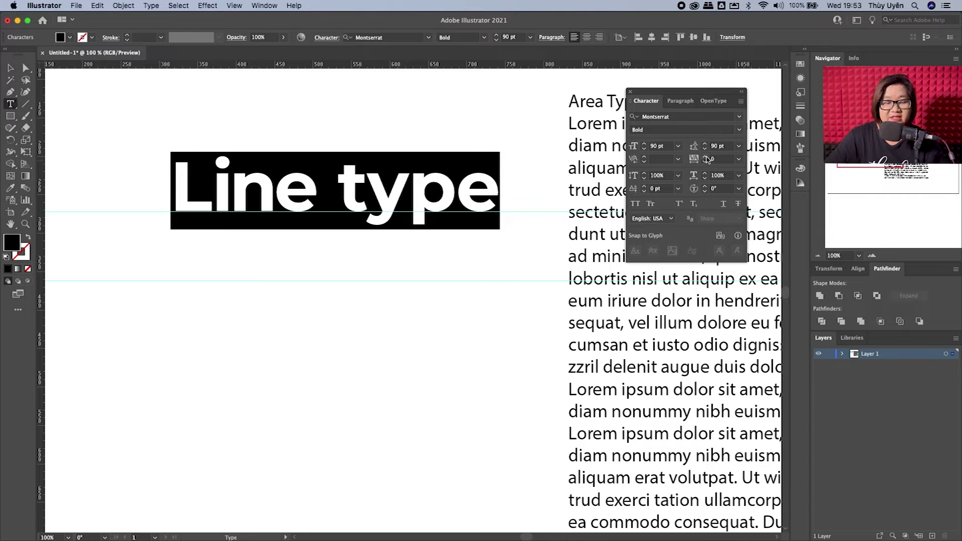
{"action": "left_click", "coordinate": [707, 157]}
{"action": "left_click", "coordinate": [706, 158]}
{"action": "left_click", "coordinate": [706, 157]}
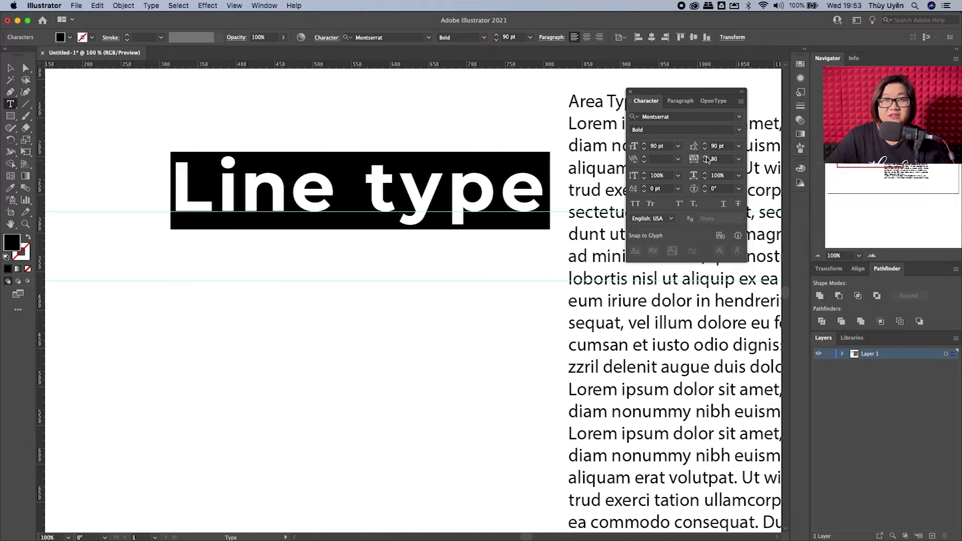
{"action": "left_click", "coordinate": [706, 157]}
{"action": "left_click", "coordinate": [706, 157]}
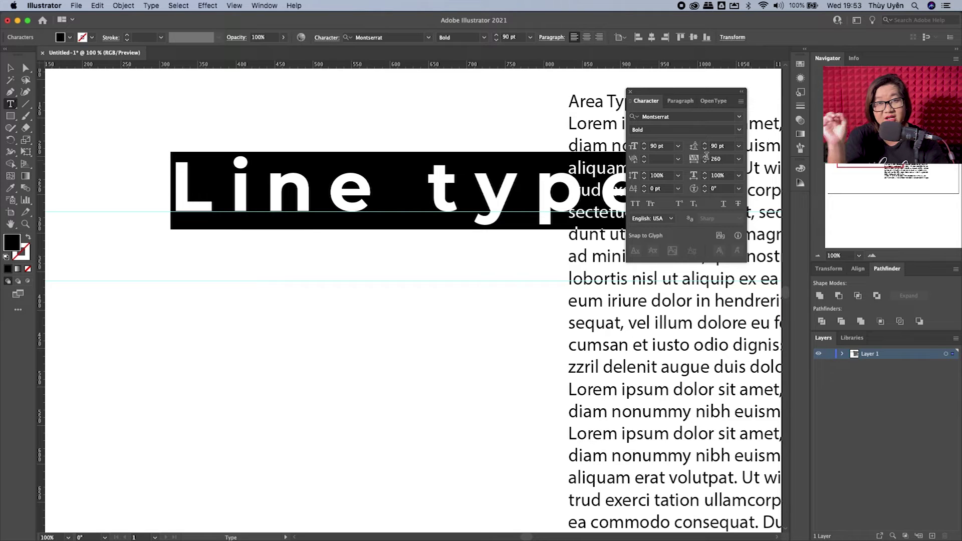
{"action": "left_click", "coordinate": [704, 157]}
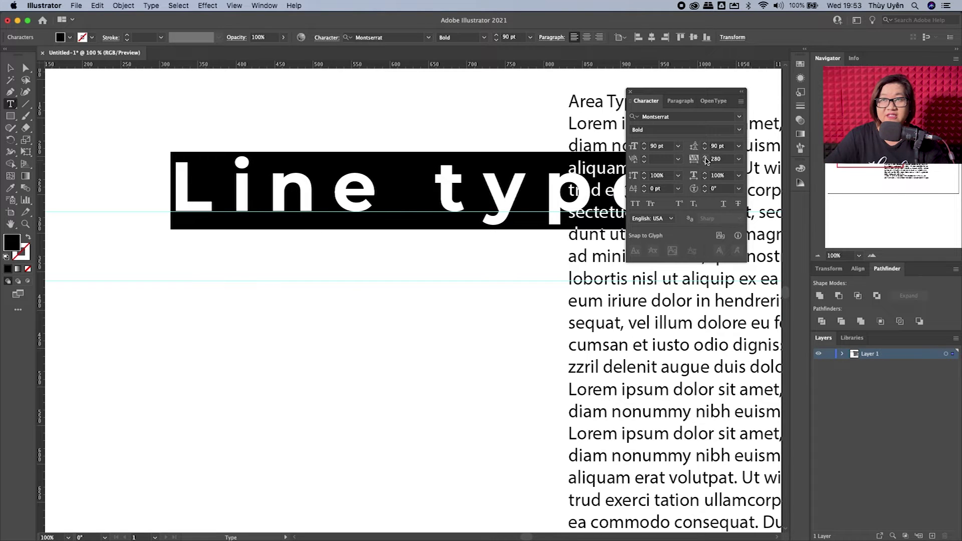
{"action": "left_click", "coordinate": [705, 156]}
{"action": "left_click", "coordinate": [705, 162]}
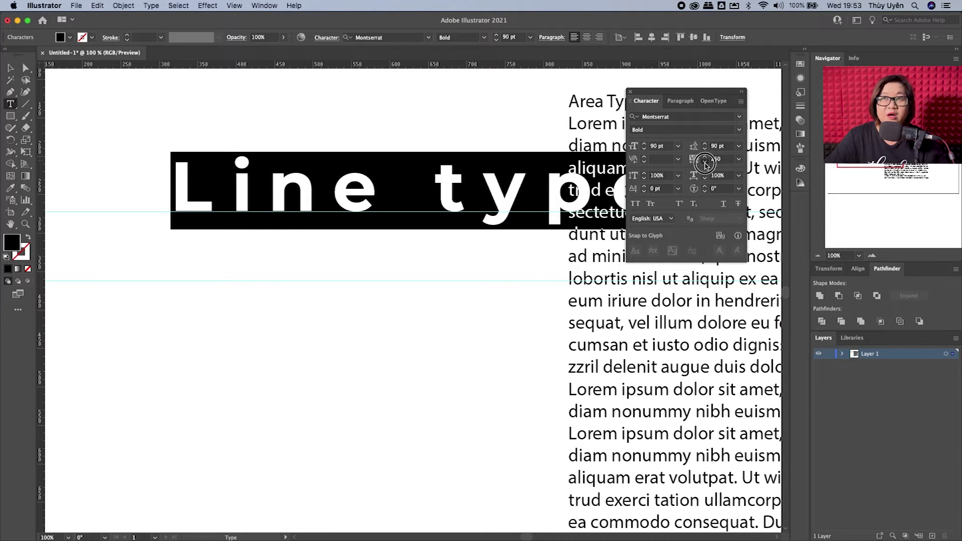
{"action": "left_click", "coordinate": [705, 162]}
{"action": "left_click", "coordinate": [705, 163]}
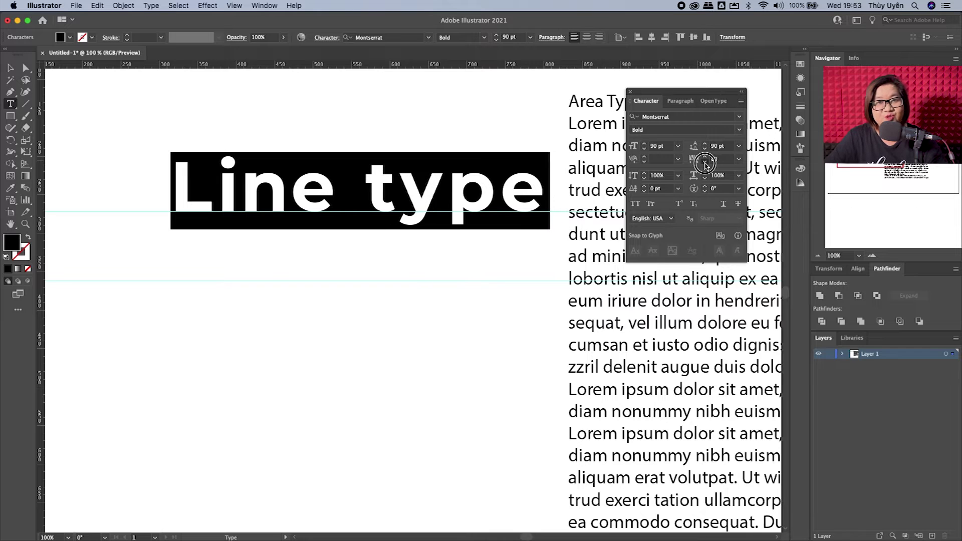
{"action": "left_click", "coordinate": [705, 163]}
{"action": "left_click", "coordinate": [705, 162]}
{"action": "left_click", "coordinate": [705, 163]}
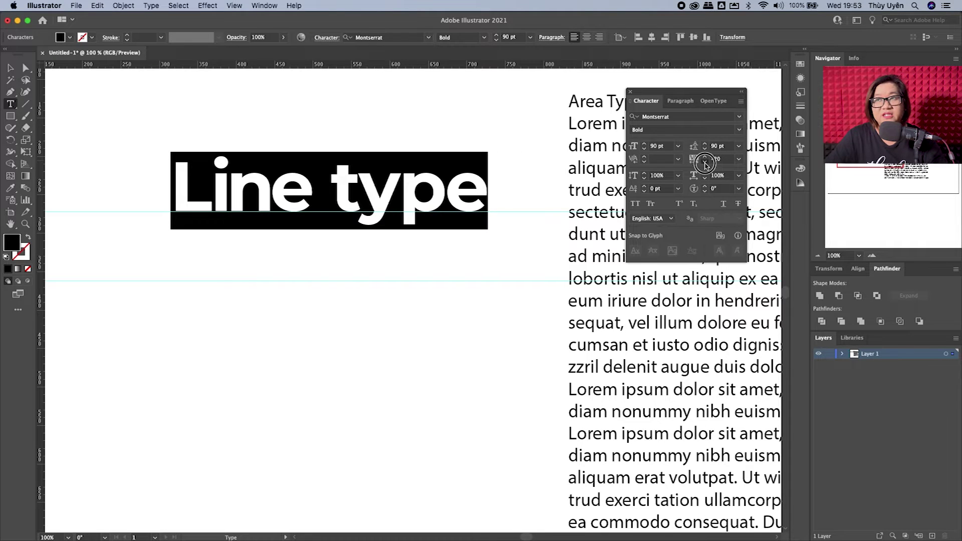
{"action": "left_click", "coordinate": [705, 163]}
{"action": "left_click", "coordinate": [704, 163]}
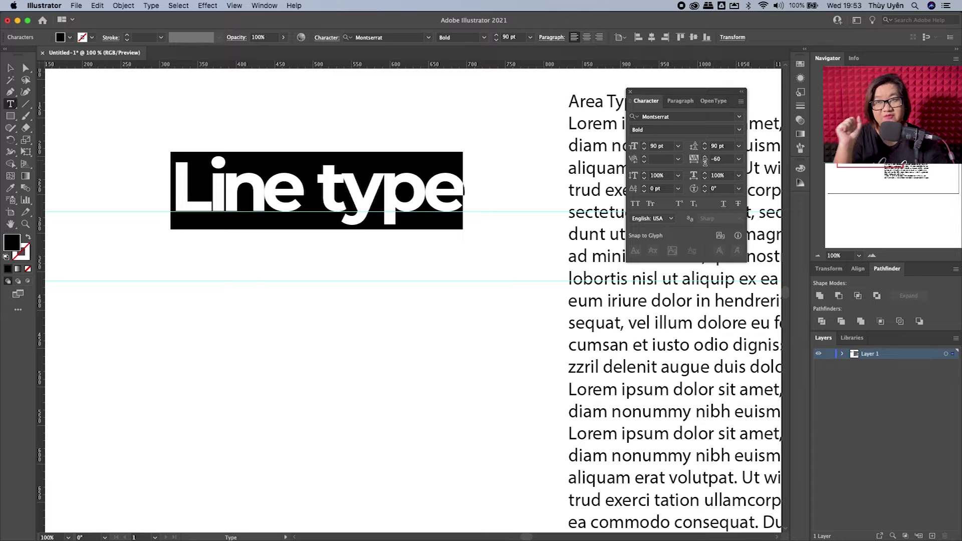
{"action": "left_click", "coordinate": [705, 157]}
{"action": "left_click", "coordinate": [705, 157]}
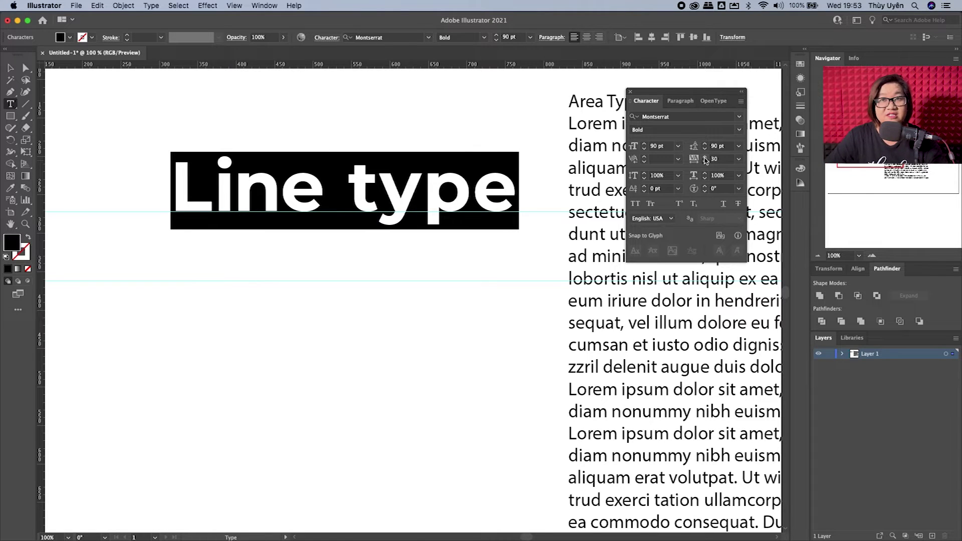
{"action": "left_click", "coordinate": [705, 157]}
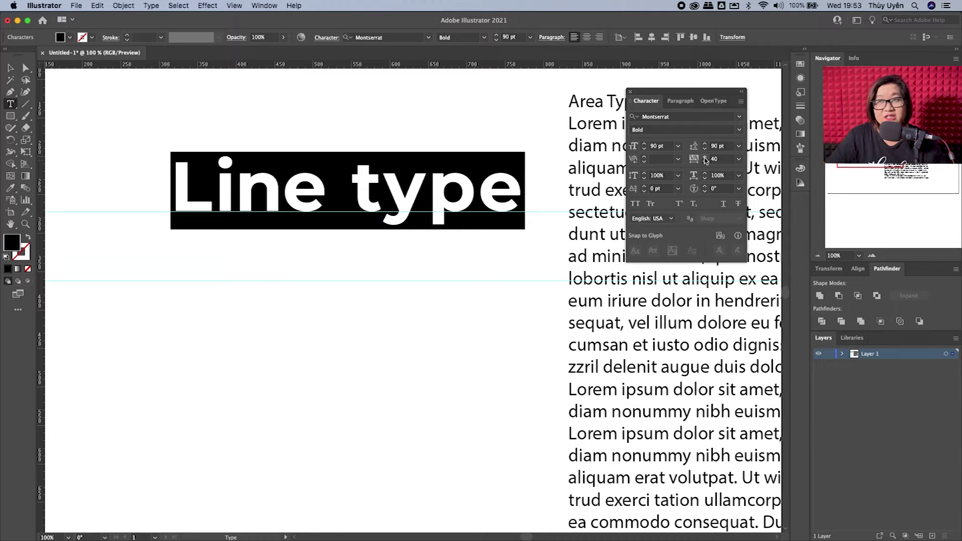
{"action": "left_click", "coordinate": [704, 161]}
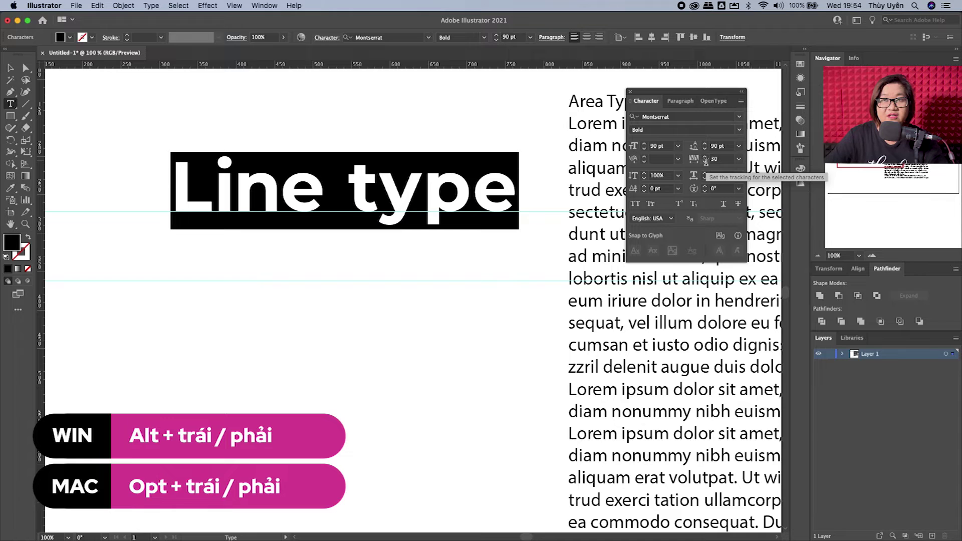
- Select the whole headline and adjust tracking with Alt+Left/Right until it reads 90
{"action": "left_click", "coordinate": [455, 175]}
{"action": "triple_click", "coordinate": [455, 175]}
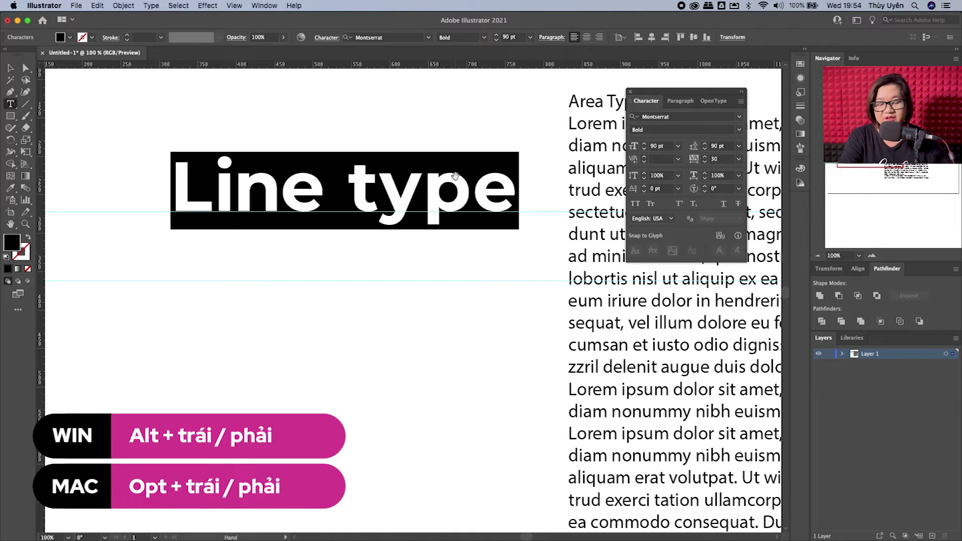
{"action": "key", "text": "alt+Right"}
{"action": "key", "text": "alt+Right"}
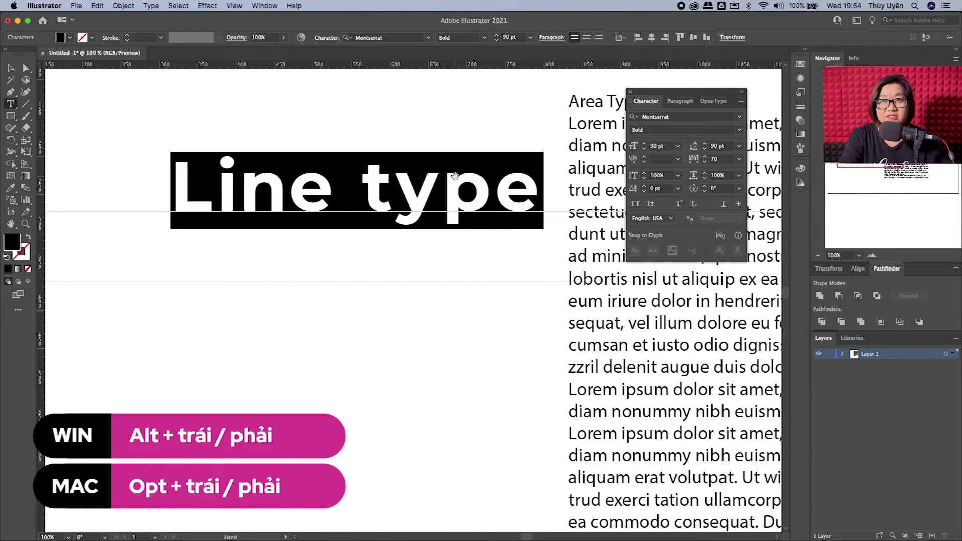
{"action": "key", "text": "alt+Right"}
{"action": "key", "text": "alt+Right"}
{"action": "key", "text": "alt+Right"}
{"action": "key", "text": "alt+Right"}
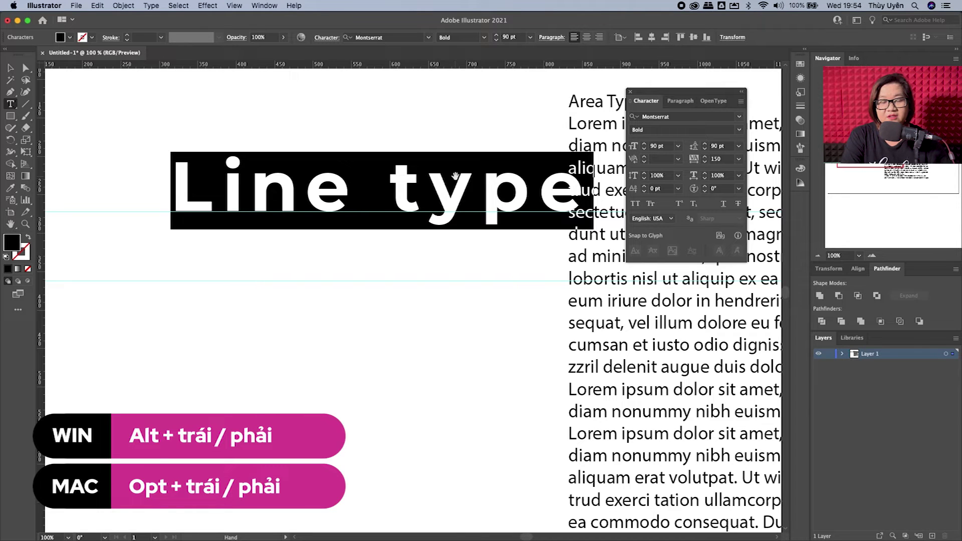
{"action": "key", "text": "alt+Left"}
{"action": "key", "text": "alt+Left"}
{"action": "key", "text": "alt+Left"}
{"action": "key", "text": "alt+Left"}
{"action": "key", "text": "alt+Left"}
{"action": "key", "text": "alt+Left"}
{"action": "key", "text": "alt+Left"}
{"action": "key", "text": "alt+Left"}
{"action": "key", "text": "alt+Left"}
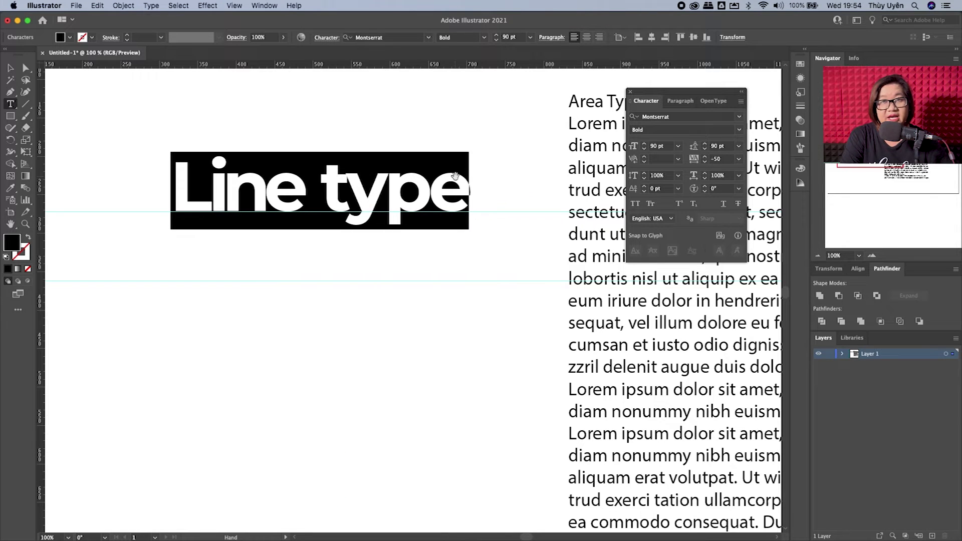
{"action": "key", "text": "alt+Left"}
{"action": "key", "text": "alt+Left"}
{"action": "key", "text": "alt+Left"}
{"action": "key", "text": "alt+Left"}
{"action": "key", "text": "alt+Left"}
{"action": "key", "text": "alt+Left"}
{"action": "key", "text": "alt+Left"}
{"action": "key", "text": "alt+Left"}
{"action": "key", "text": "alt+Right"}
{"action": "key", "text": "alt+Right"}
{"action": "key", "text": "alt+Right"}
{"action": "key", "text": "alt+Right"}
{"action": "key", "text": "alt+Right"}
{"action": "key", "text": "alt+Right"}
{"action": "key", "text": "alt+Right"}
{"action": "key", "text": "alt+Right"}
{"action": "key", "text": "alt+Right"}
{"action": "key", "text": "alt+Right"}
{"action": "key", "text": "alt+Right"}
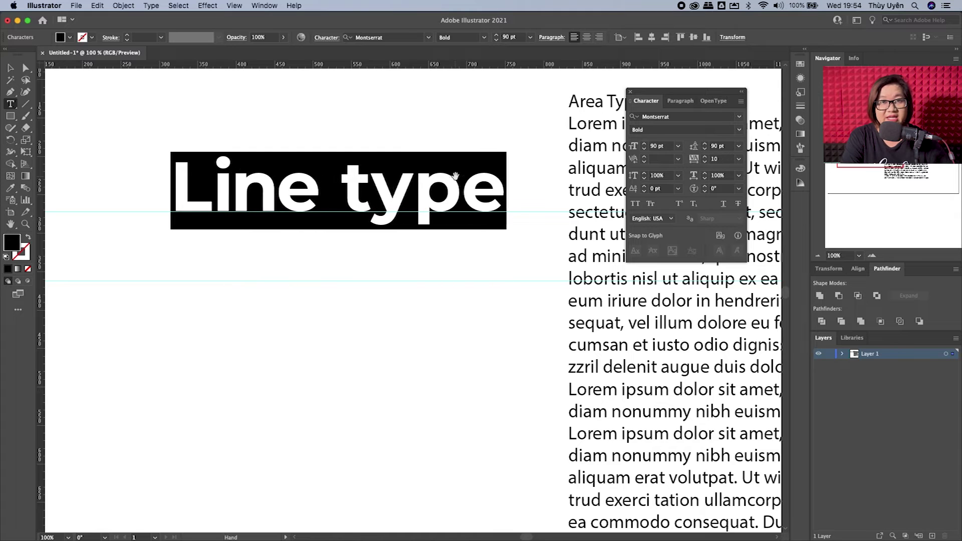
{"action": "key", "text": "alt+Right"}
{"action": "key", "text": "alt+Right"}
{"action": "key", "text": "alt+Right"}
{"action": "key", "text": "alt+Right"}
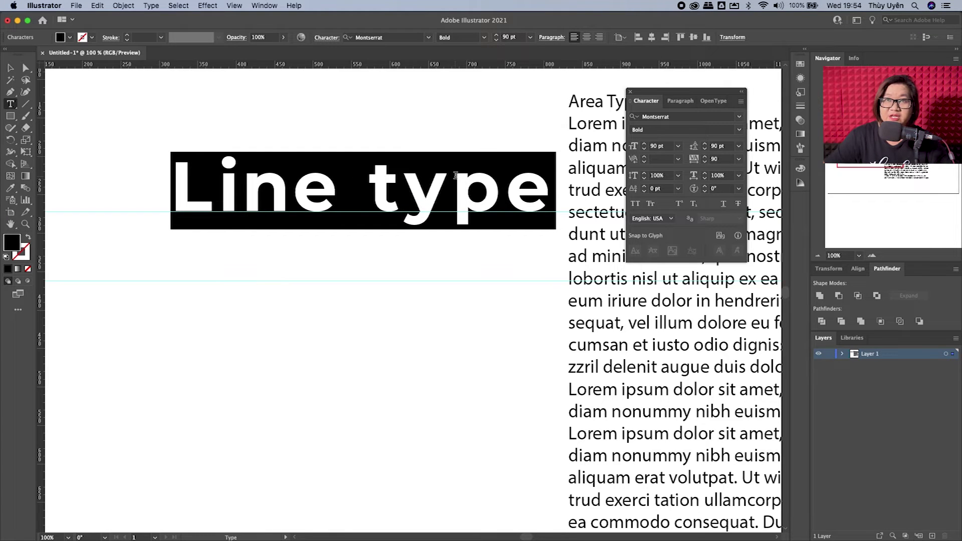
- Tighten the kerning between 'y' and 'p' in 'type' to -80
{"action": "left_click", "coordinate": [453, 194]}
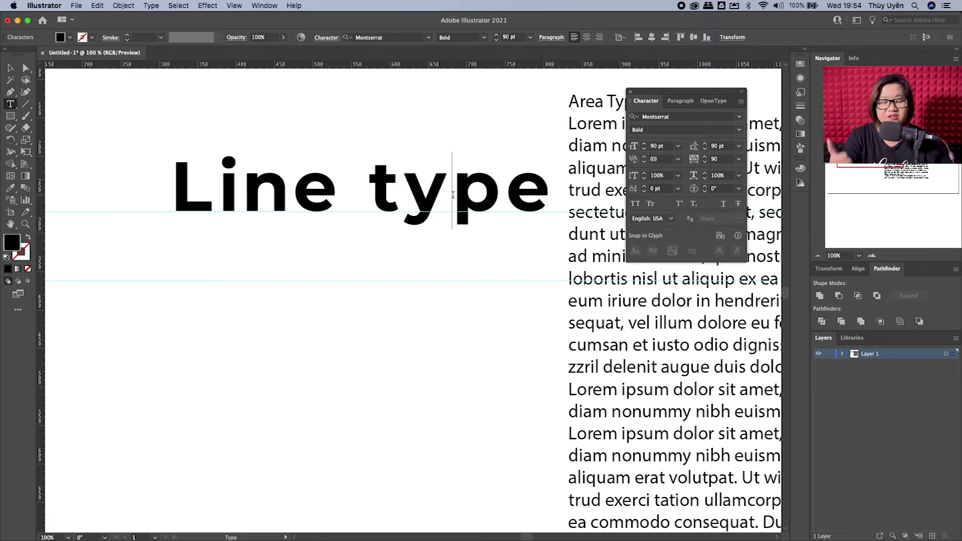
{"action": "key", "text": "alt+Left"}
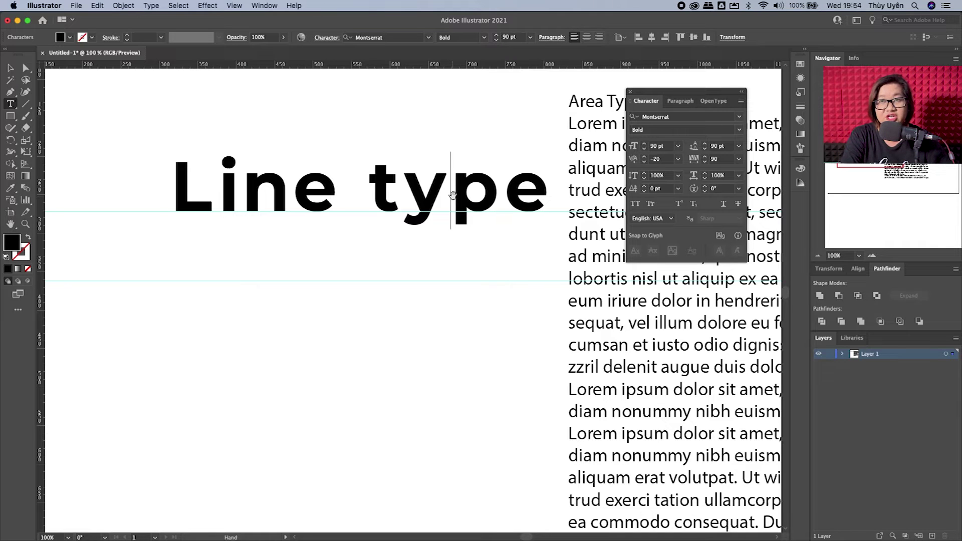
{"action": "key", "text": "alt+Left"}
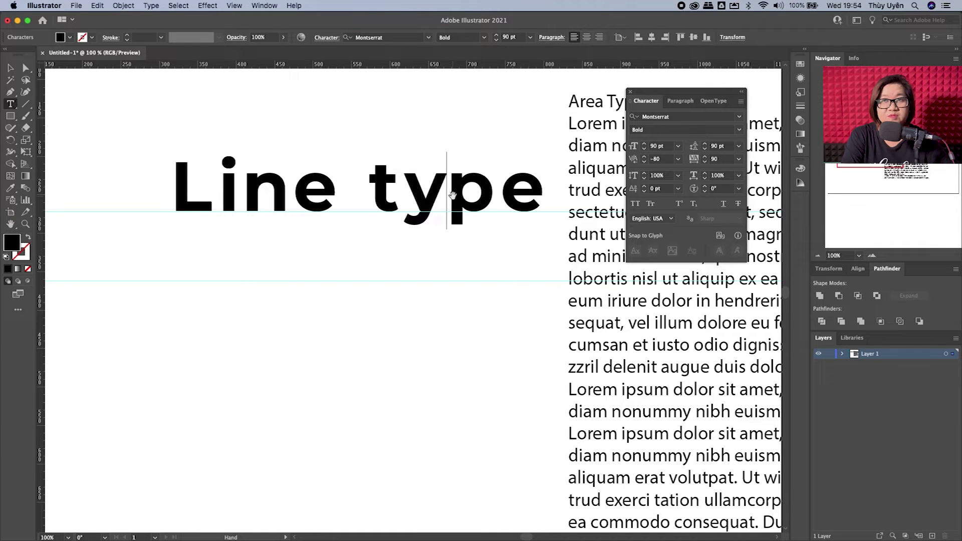
{"action": "key", "text": "alt+Left"}
{"action": "key", "text": "alt+Left"}
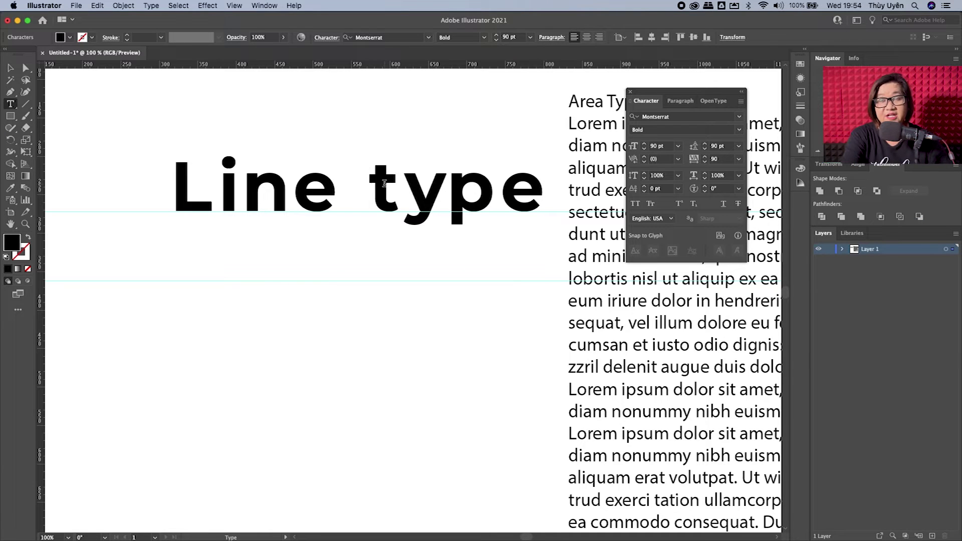
- Replace the space before 'type' with a line break and nudge leading, ending at 90 pt
{"action": "key", "text": "BackSpace"}
{"action": "key", "text": "Return"}
{"action": "key", "text": "ctrl+a"}
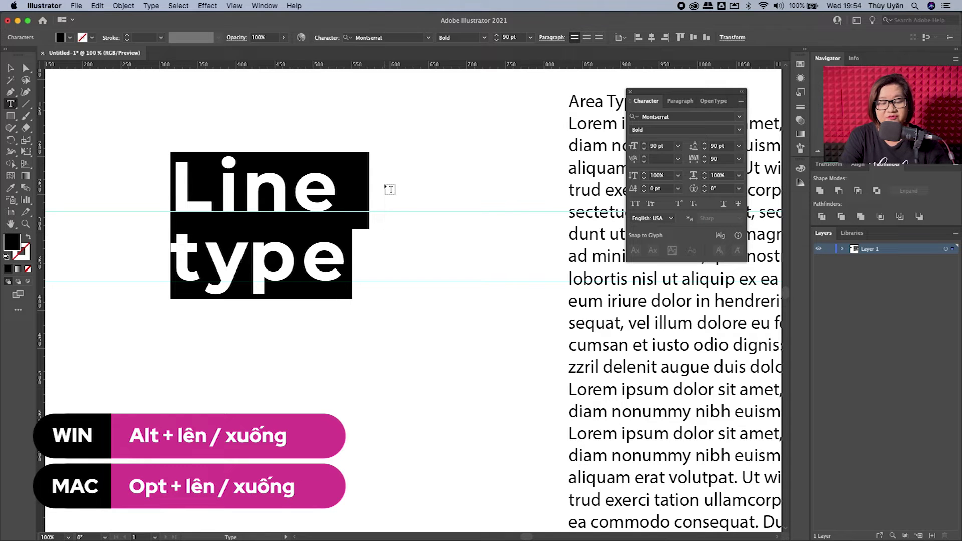
{"action": "key", "text": "alt+Down"}
{"action": "key", "text": "alt+Down"}
{"action": "key", "text": "alt+Down"}
{"action": "key", "text": "alt+Down"}
{"action": "key", "text": "alt+Down"}
{"action": "key", "text": "alt+Down"}
{"action": "key", "text": "alt+Down"}
{"action": "key", "text": "alt+Down"}
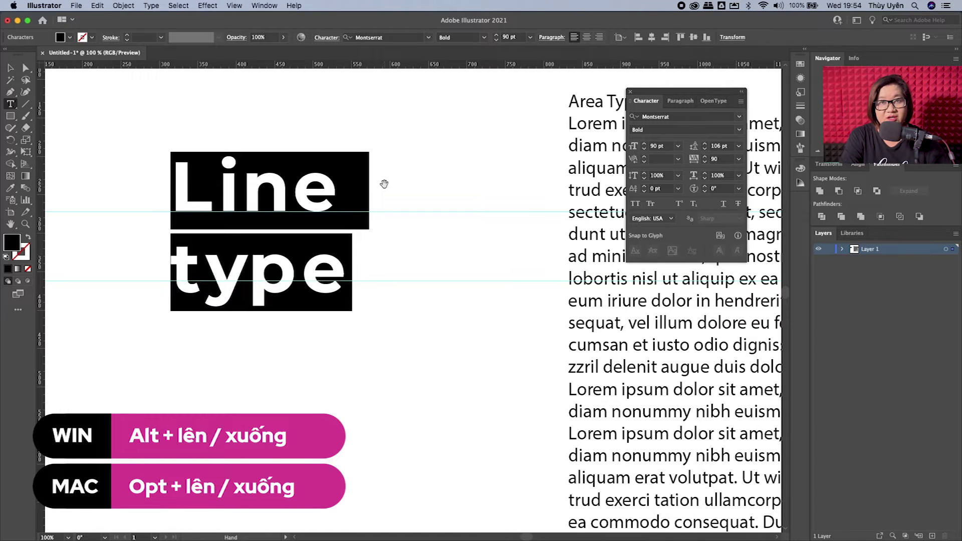
{"action": "key", "text": "alt+Up"}
{"action": "key", "text": "alt+Up"}
{"action": "key", "text": "alt+Up"}
{"action": "key", "text": "alt+Up"}
{"action": "key", "text": "alt+Up"}
{"action": "key", "text": "alt+Up"}
{"action": "key", "text": "alt+Up"}
{"action": "key", "text": "alt+Up"}
{"action": "key", "text": "alt+Up"}
{"action": "key", "text": "alt+Up"}
{"action": "key", "text": "alt+Up"}
{"action": "key", "text": "alt+Up"}
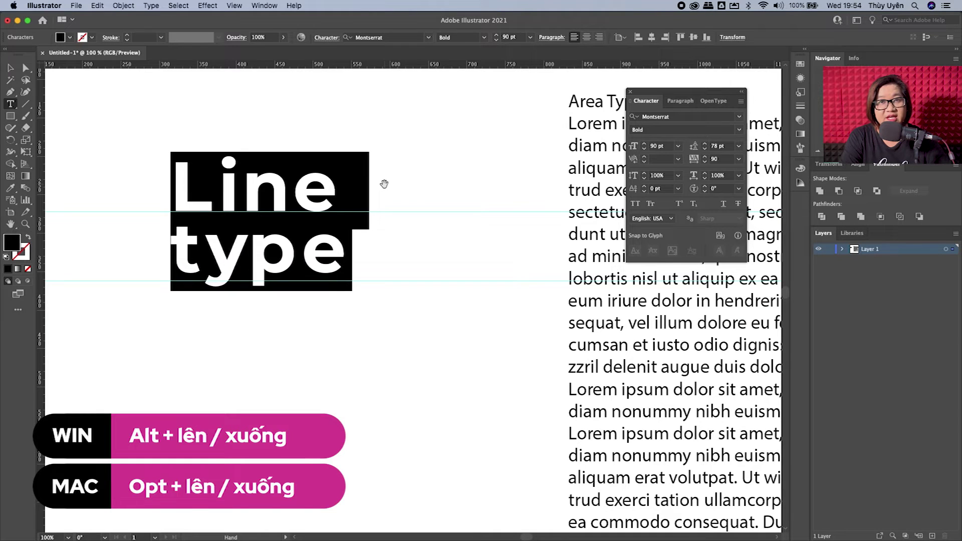
{"action": "key", "text": "alt+Down"}
{"action": "key", "text": "alt+Down"}
{"action": "key", "text": "alt+Down"}
{"action": "key", "text": "alt+Down"}
{"action": "key", "text": "alt+Down"}
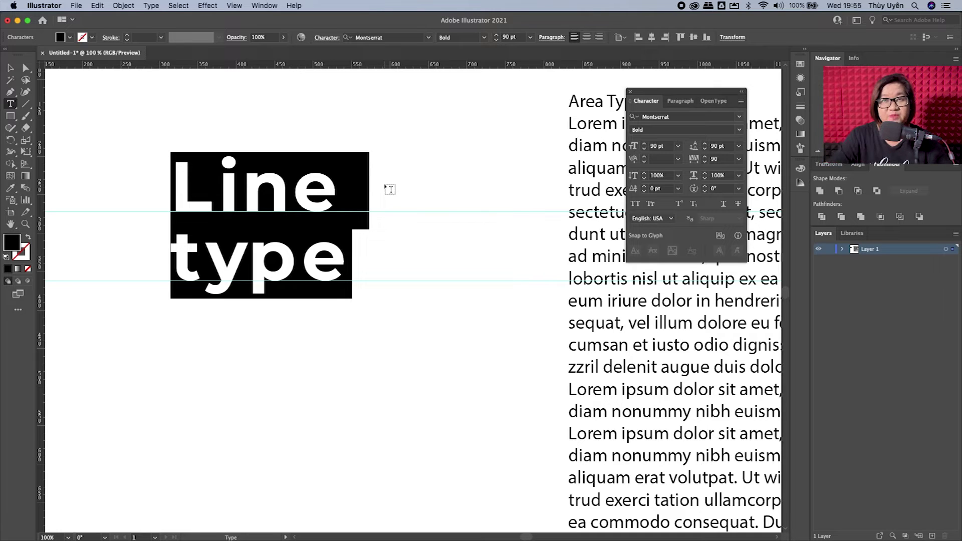
{"action": "left_click", "coordinate": [10, 68]}
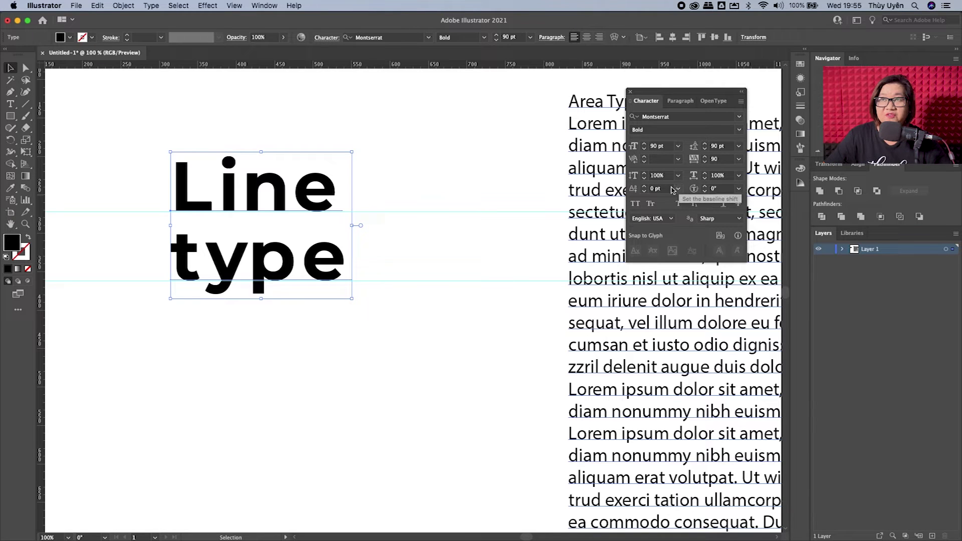
{"action": "double_click", "coordinate": [315, 264]}
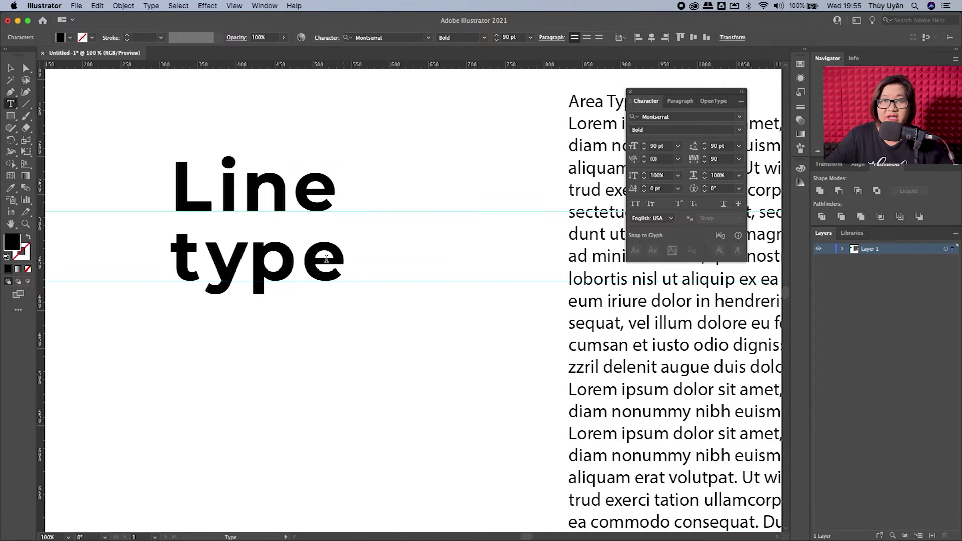
{"action": "left_click_drag", "start_coordinate": [303, 259], "coordinate": [351, 259]}
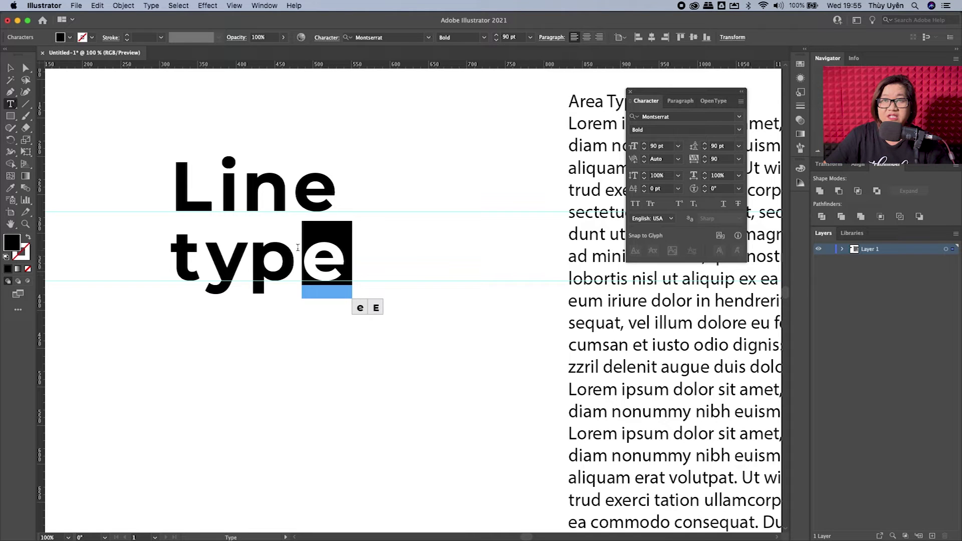
{"action": "left_click", "coordinate": [644, 185]}
{"action": "left_click", "coordinate": [644, 185]}
{"action": "left_click", "coordinate": [645, 185]}
{"action": "left_click", "coordinate": [645, 185]}
{"action": "left_click", "coordinate": [644, 186]}
{"action": "left_click", "coordinate": [645, 186]}
{"action": "left_click", "coordinate": [645, 192]}
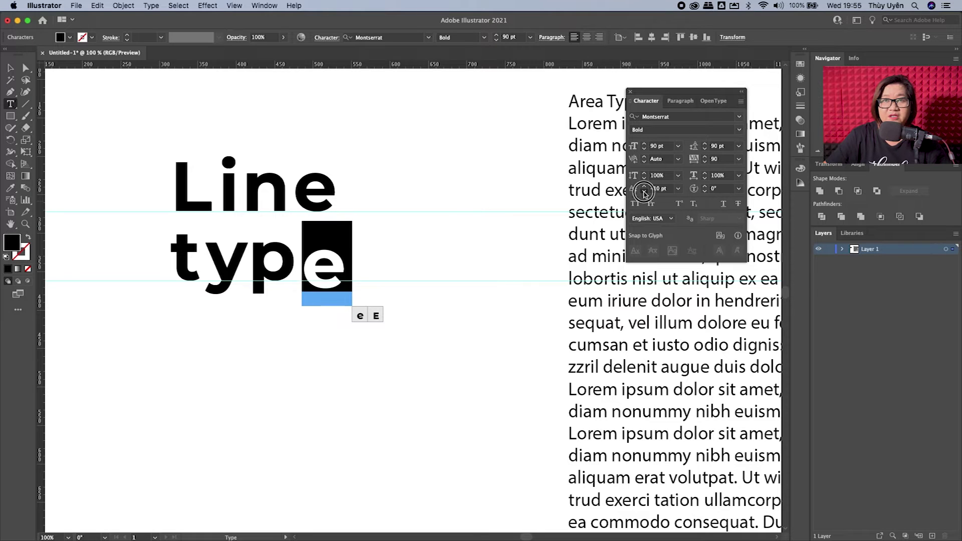
{"action": "left_click", "coordinate": [644, 186]}
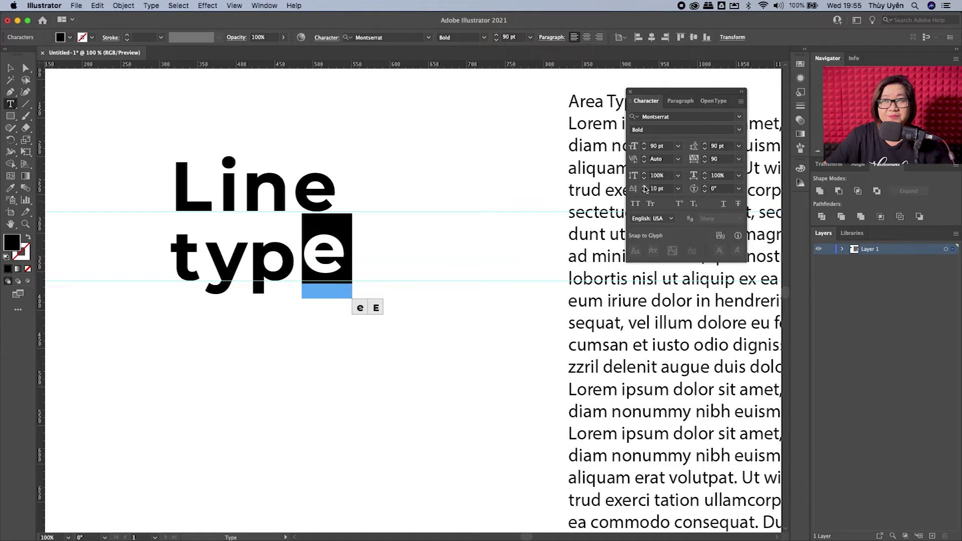
{"action": "left_click", "coordinate": [644, 192]}
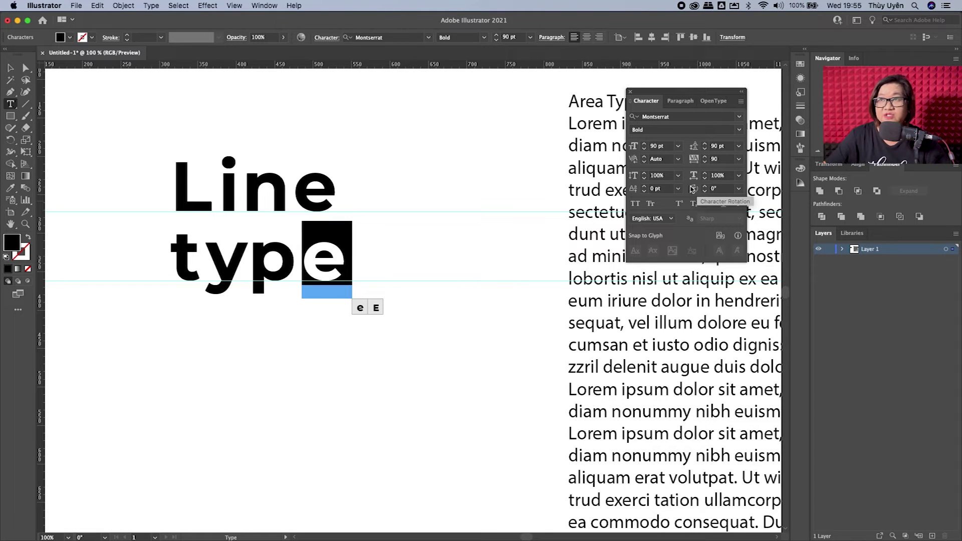
- Set the whole headline to All Caps, then switch it to Small Caps
{"action": "left_click", "coordinate": [327, 253]}
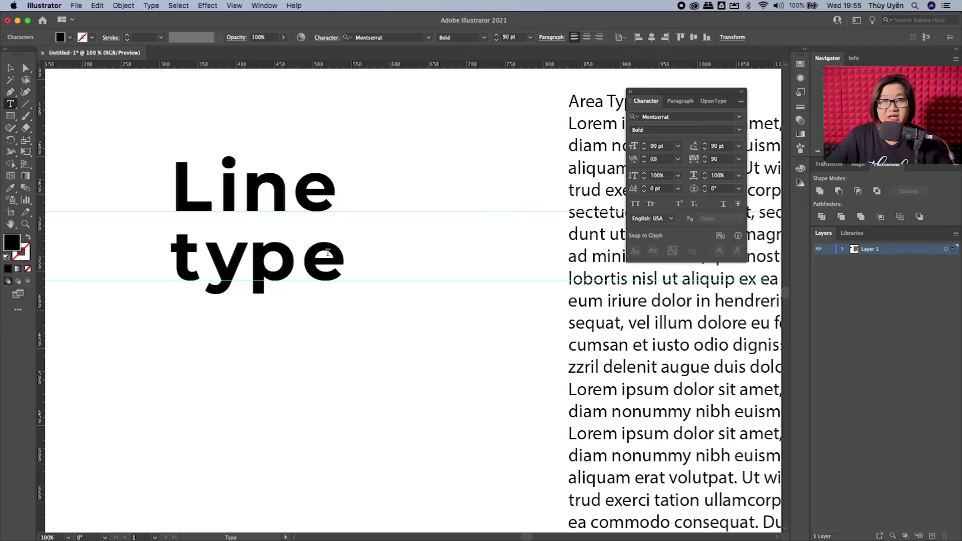
{"action": "key", "text": "super+a"}
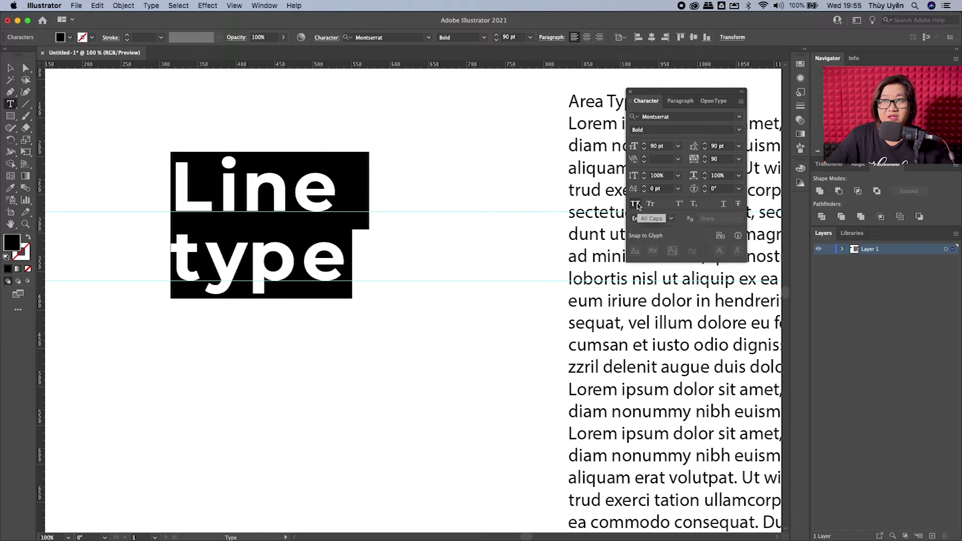
{"action": "left_click", "coordinate": [635, 204]}
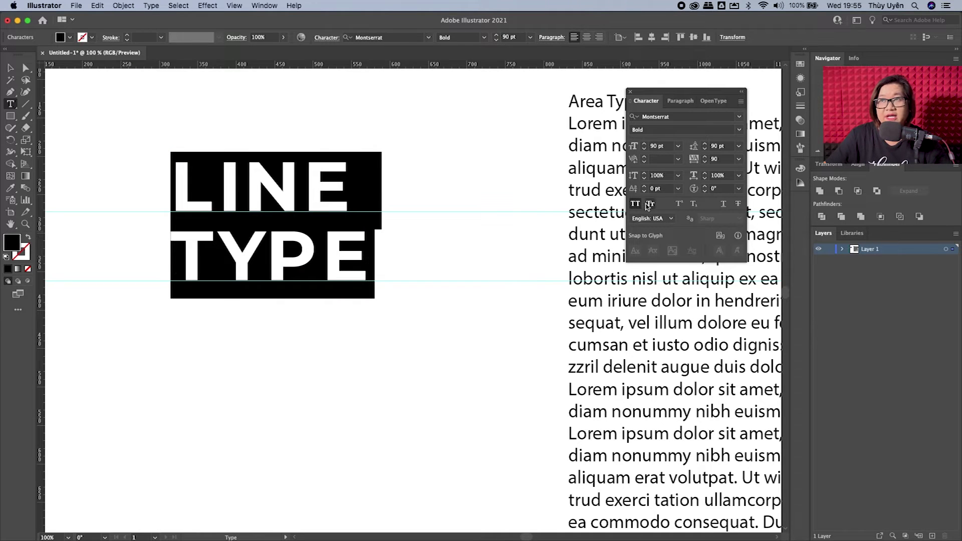
{"action": "left_click", "coordinate": [650, 205]}
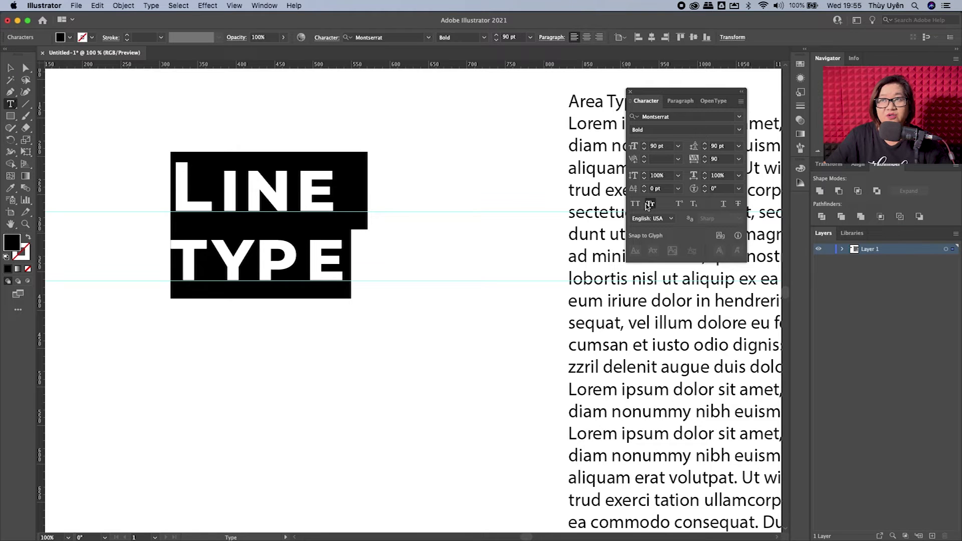
- Try Superscript on the 'I' in LINE, then turn it off again
{"action": "left_click", "coordinate": [285, 184]}
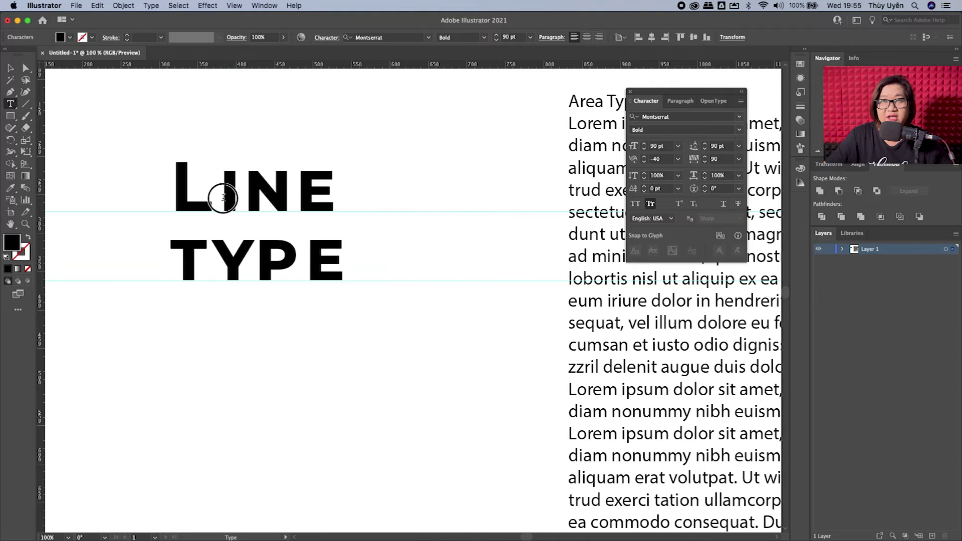
{"action": "left_click_drag", "start_coordinate": [223, 197], "coordinate": [245, 197]}
{"action": "left_click", "coordinate": [682, 204]}
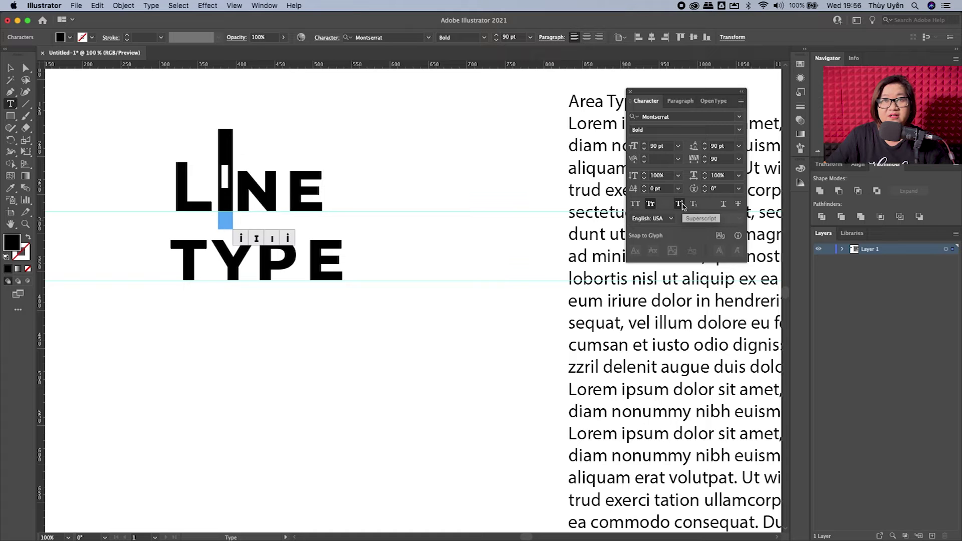
{"action": "double_click", "coordinate": [679, 203]}
{"action": "left_click", "coordinate": [679, 204]}
{"action": "left_click", "coordinate": [679, 204]}
{"action": "left_click", "coordinate": [342, 188]}
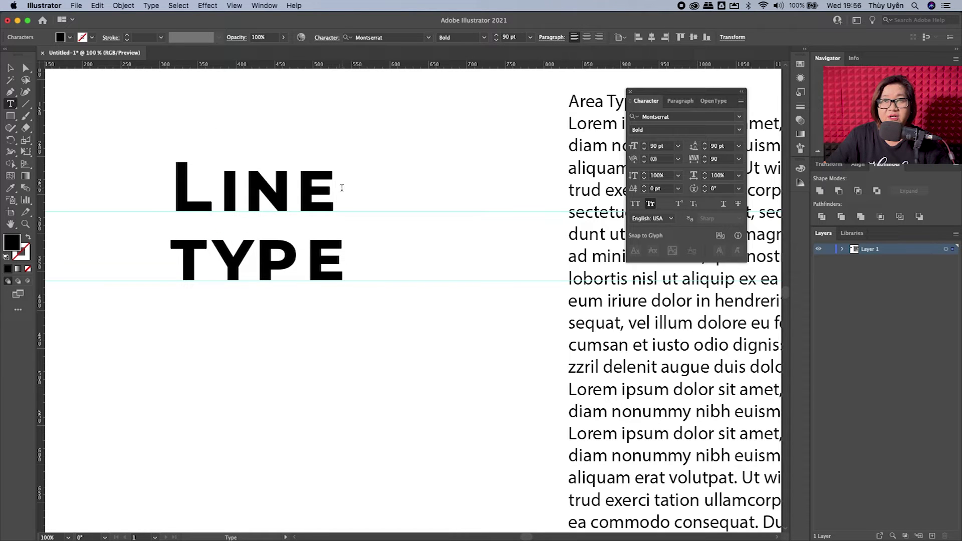
{"action": "type", "text": " H2"}
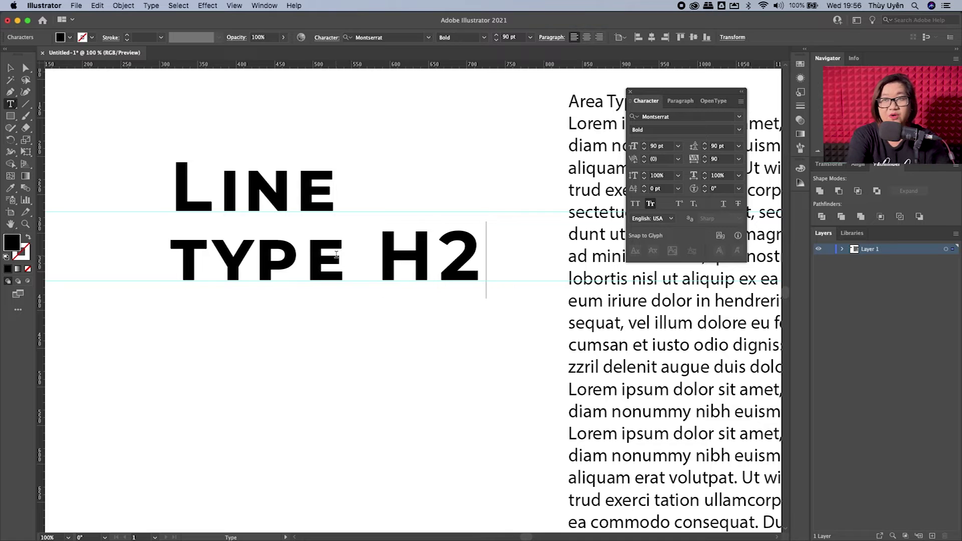
{"action": "type", "text": "O"}
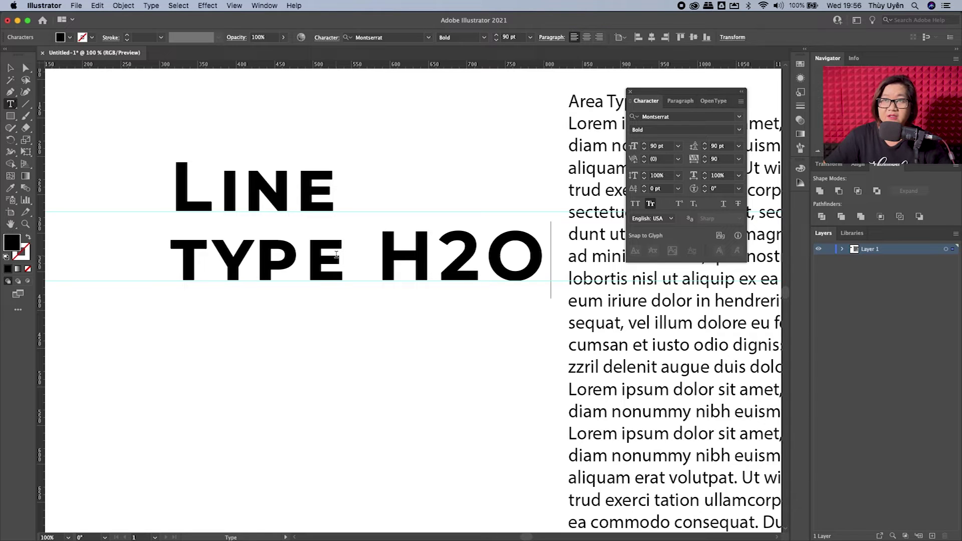
{"action": "left_click_drag", "start_coordinate": [477, 243], "coordinate": [440, 245]}
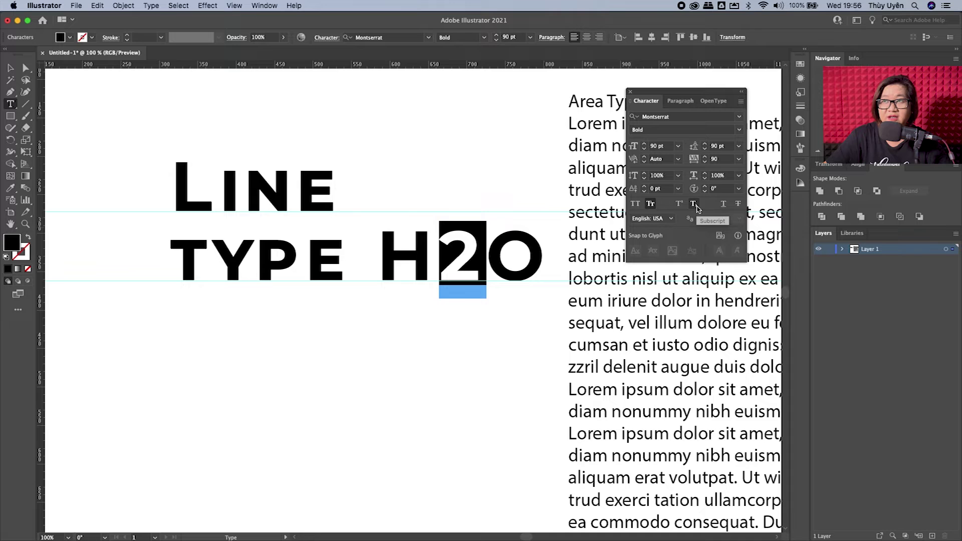
{"action": "left_click", "coordinate": [695, 204]}
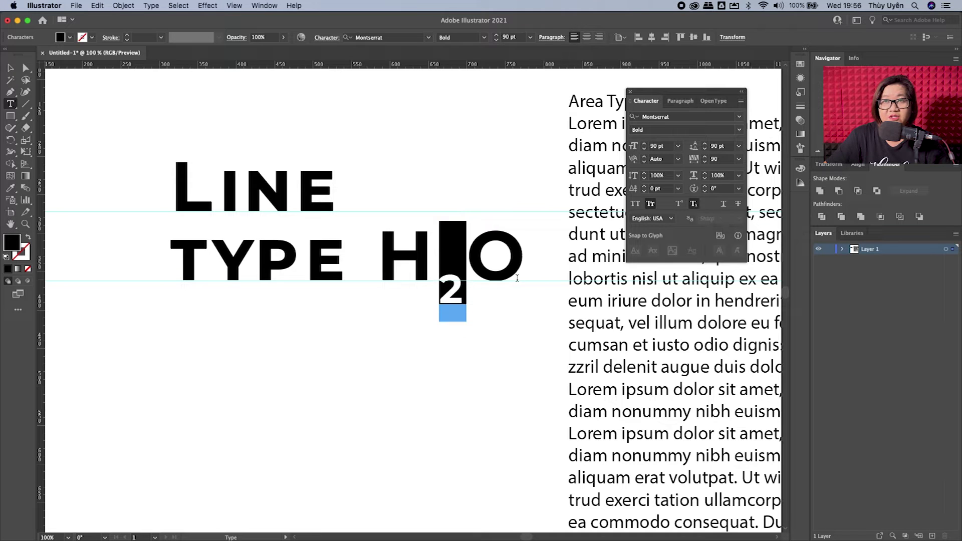
{"action": "left_click", "coordinate": [462, 323]}
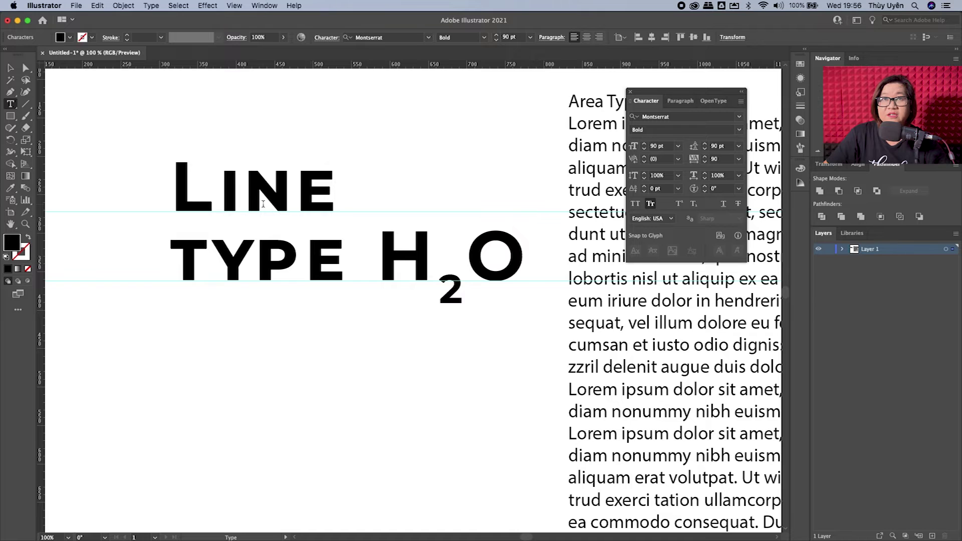
{"action": "left_click", "coordinate": [13, 74]}
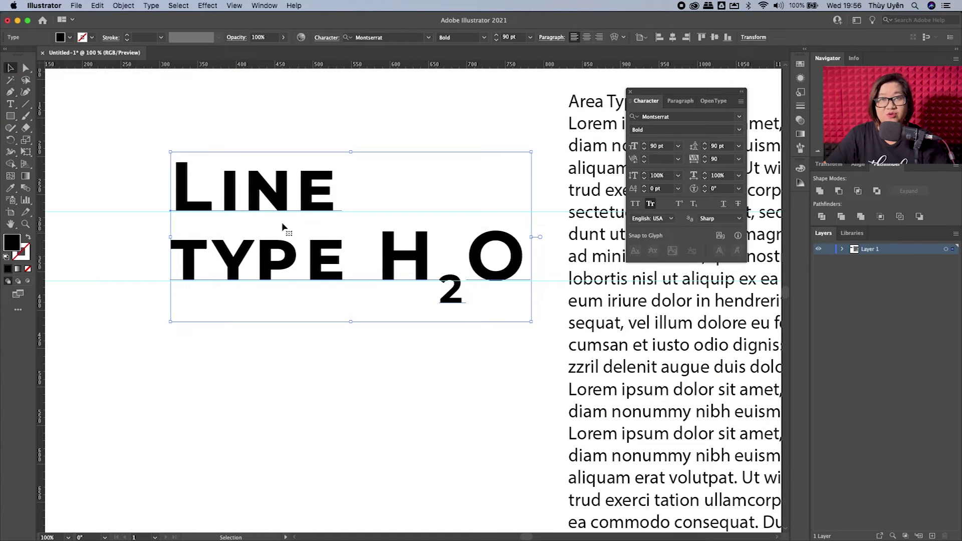
{"action": "double_click", "coordinate": [269, 195]}
{"action": "key", "text": "ctrl+a"}
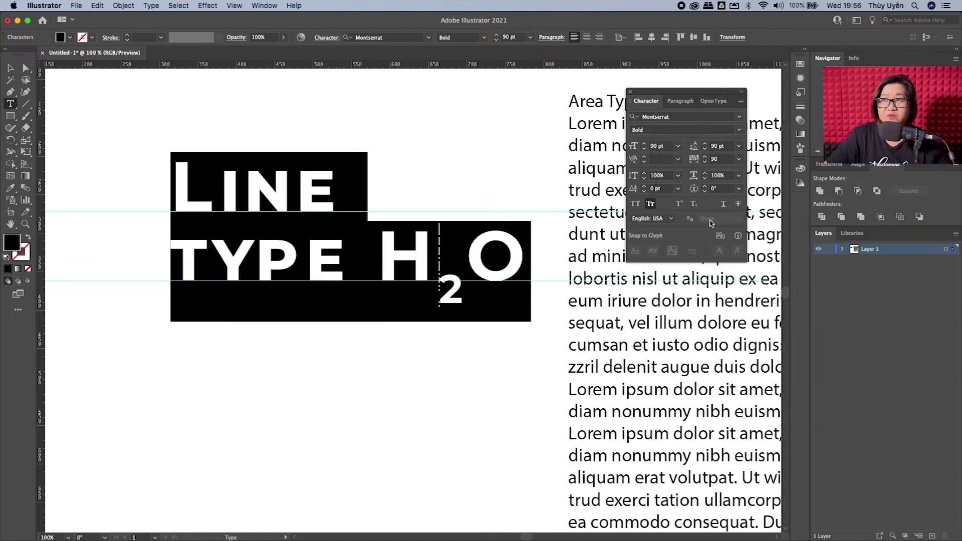
{"action": "left_click", "coordinate": [724, 205]}
{"action": "left_click", "coordinate": [737, 204]}
{"action": "left_click", "coordinate": [737, 204]}
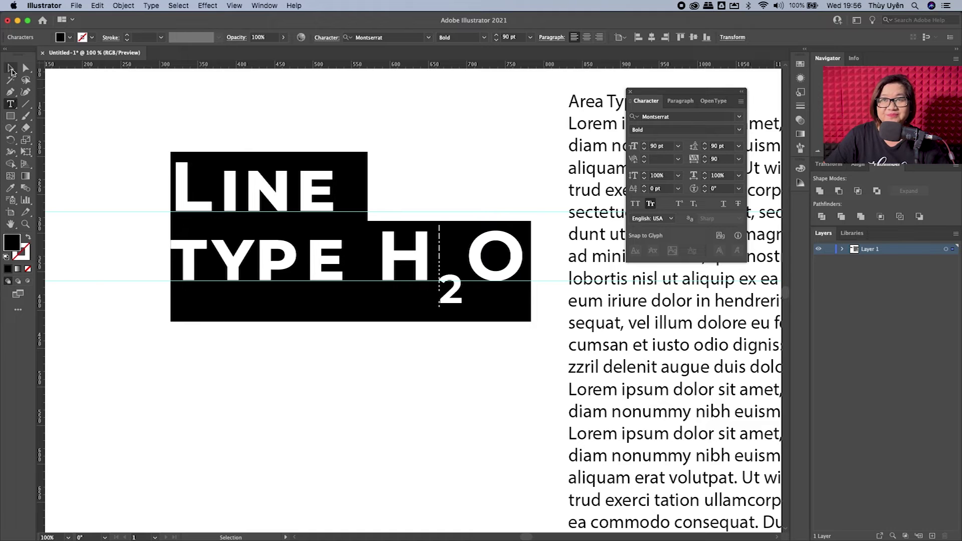
{"action": "left_click", "coordinate": [11, 70]}
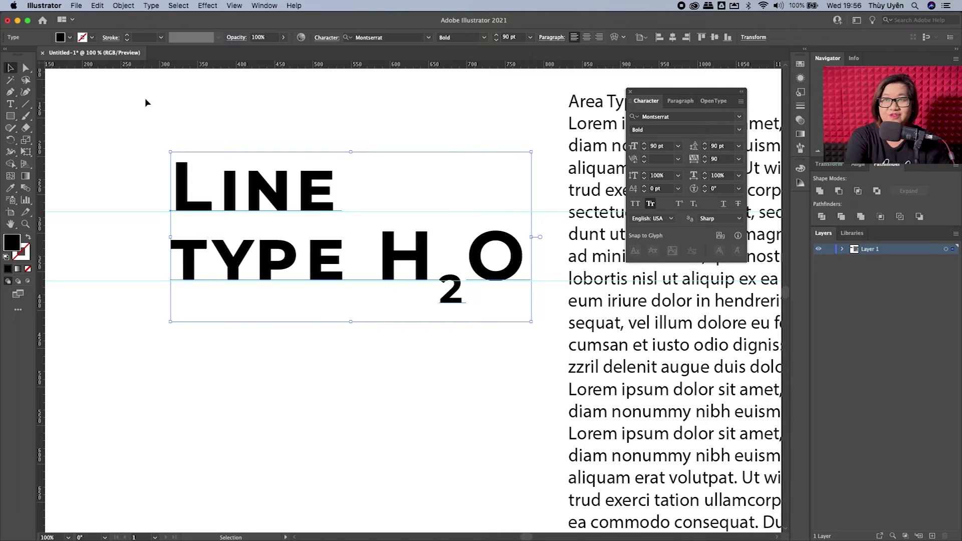
- Move the Character panel aside and drag the Area Type frame's corner inward into a narrow column
{"action": "key", "text": "super+minus"}
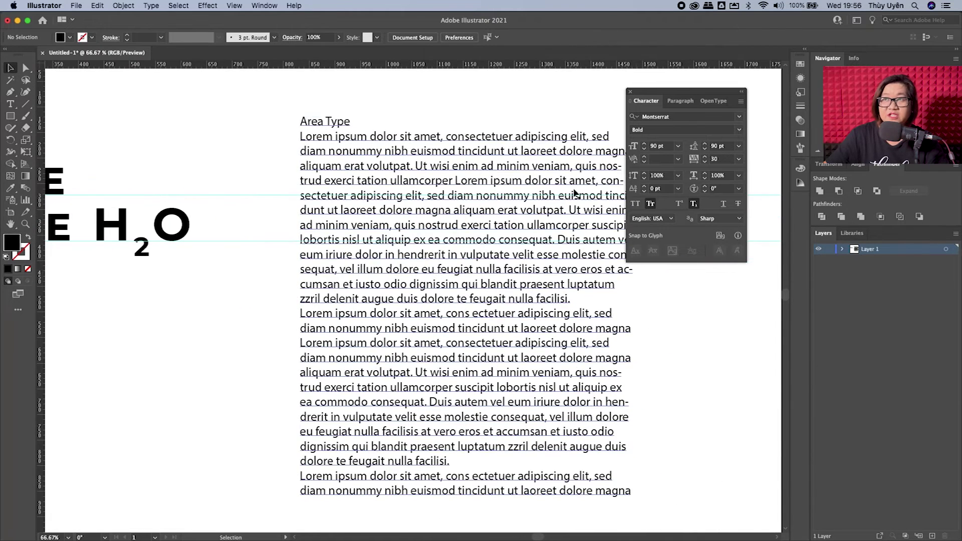
{"action": "left_click_drag", "start_coordinate": [700, 106], "coordinate": [733, 101]}
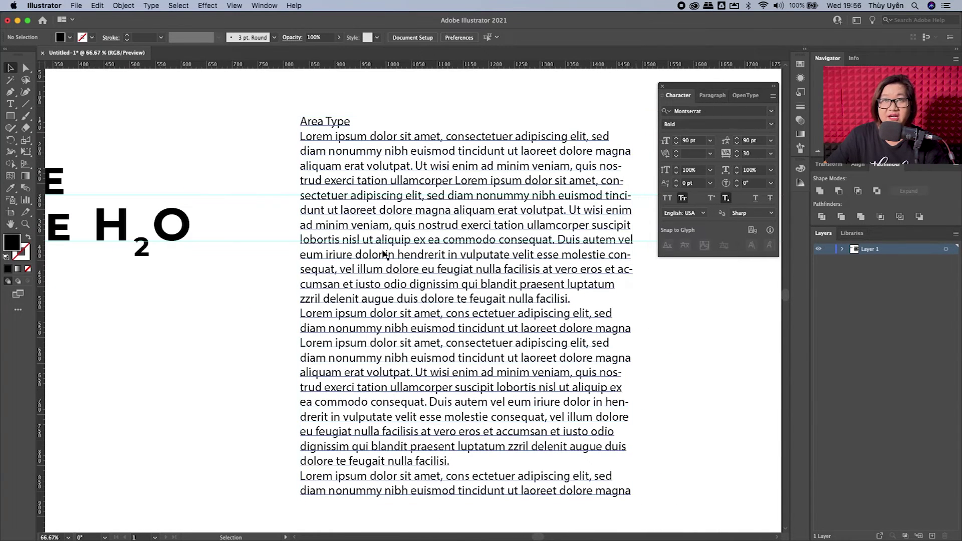
{"action": "left_click_drag", "start_coordinate": [462, 281], "coordinate": [409, 272]}
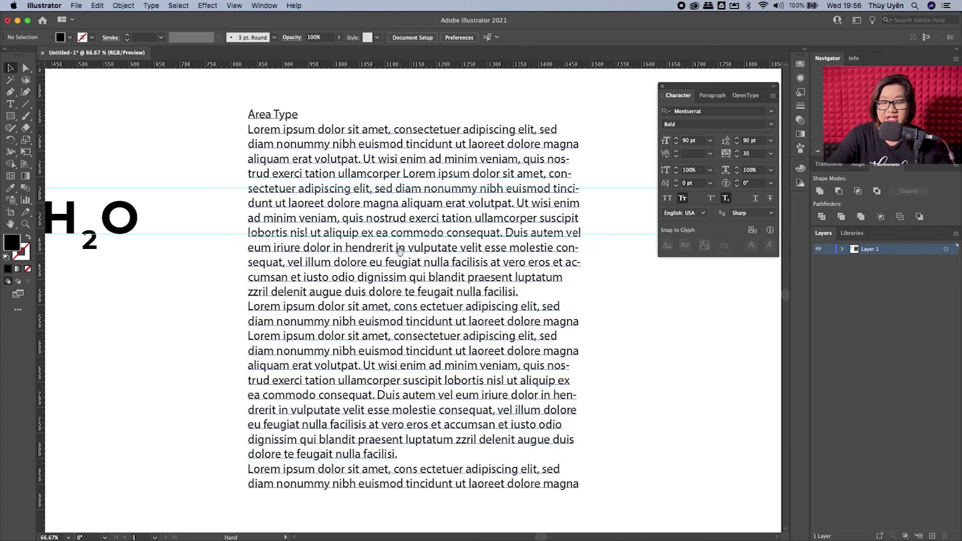
{"action": "key", "text": "super+minus"}
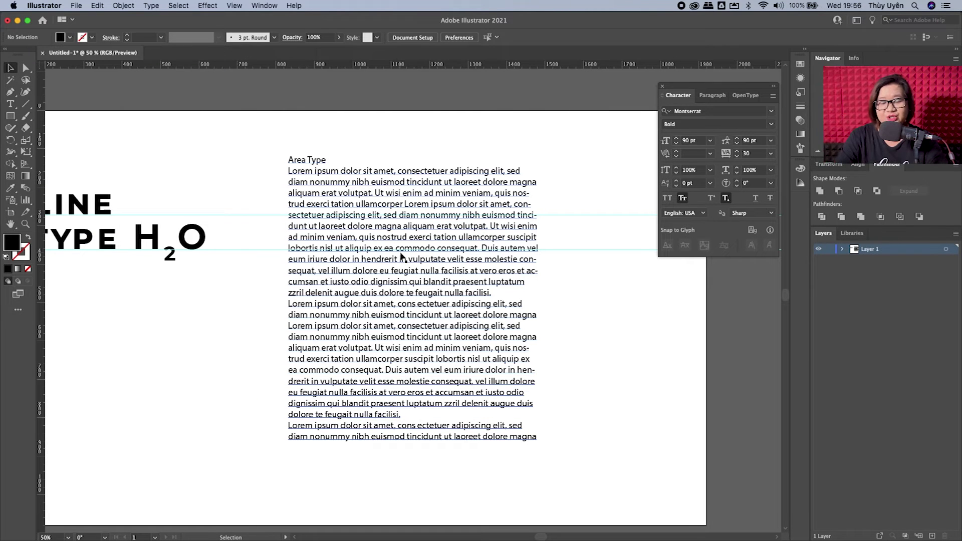
{"action": "left_click", "coordinate": [382, 258]}
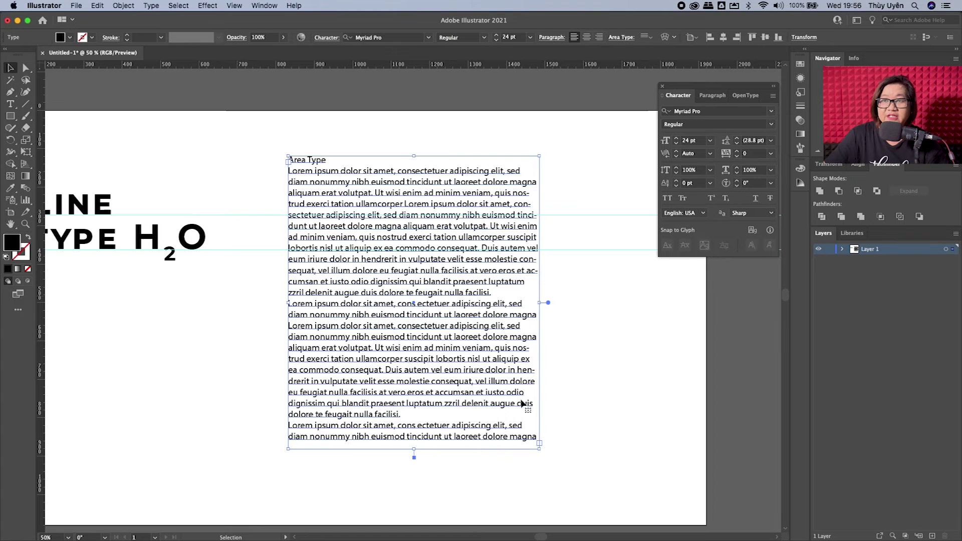
{"action": "mouse_move", "coordinate": [537, 445]}
{"action": "left_mouse_down"}
{"action": "mouse_move", "coordinate": [437, 407]}
{"action": "mouse_move", "coordinate": [442, 393]}
{"action": "left_mouse_up"}
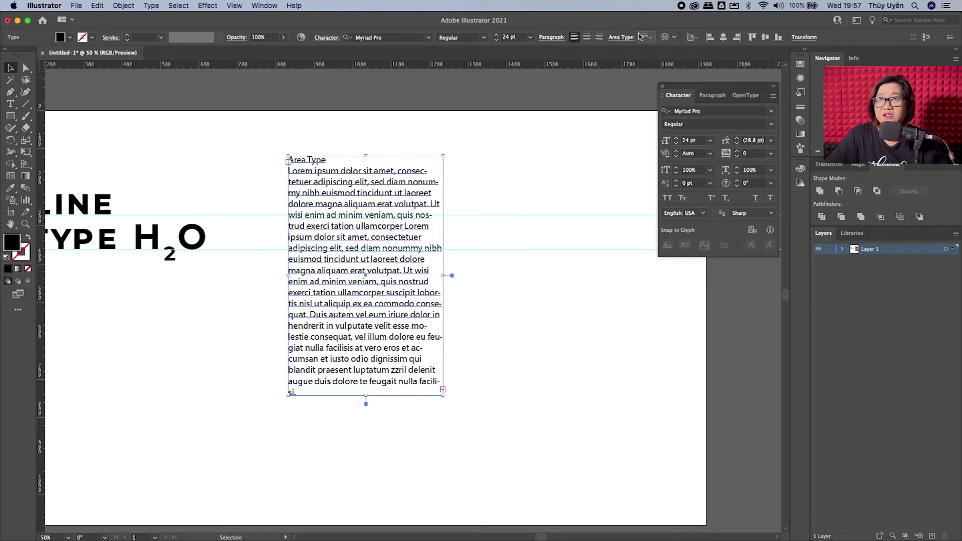
- Show the Paragraph panel via Window > Type > Paragraph, opening and closing its panel menu
{"action": "left_click", "coordinate": [547, 38]}
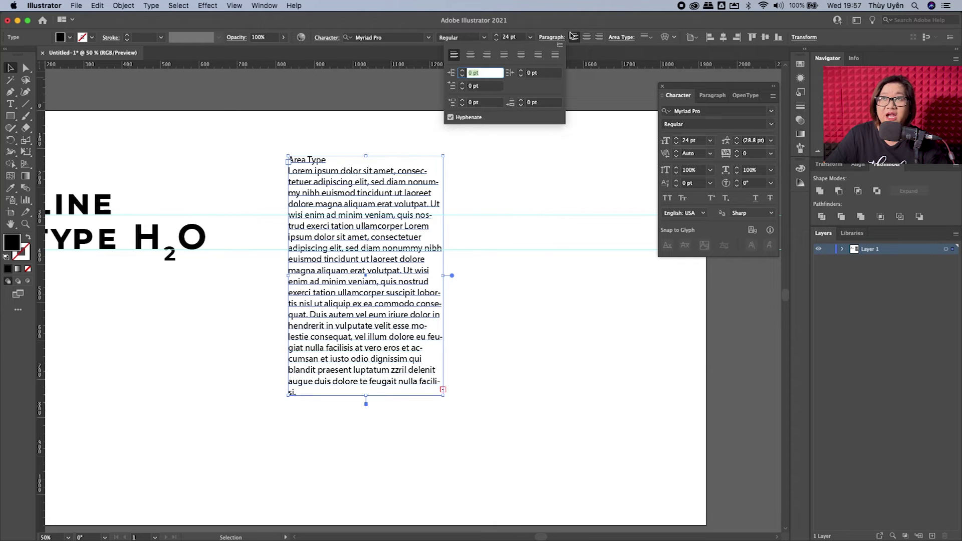
{"action": "left_click", "coordinate": [545, 37]}
{"action": "left_click", "coordinate": [264, 6]}
{"action": "mouse_move", "coordinate": [266, 441]}
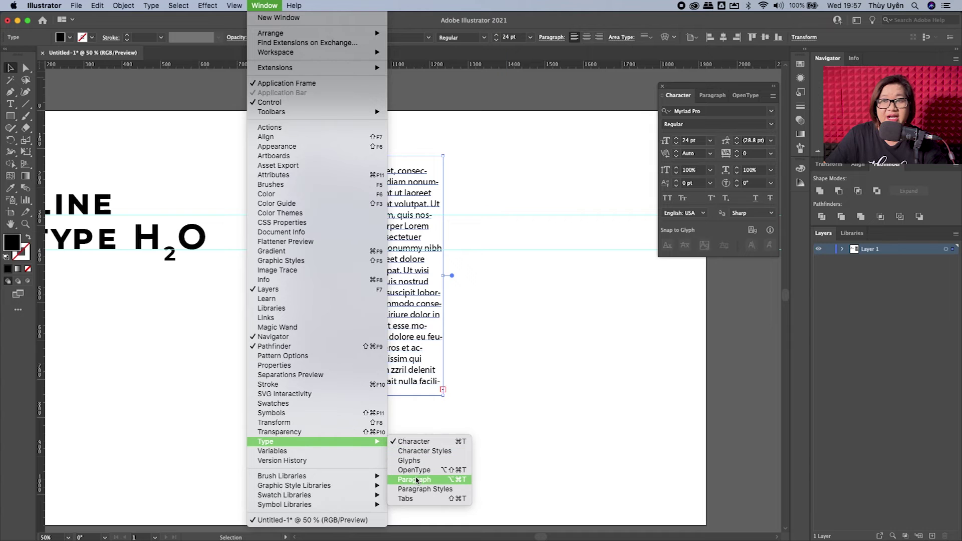
{"action": "left_click", "coordinate": [450, 480]}
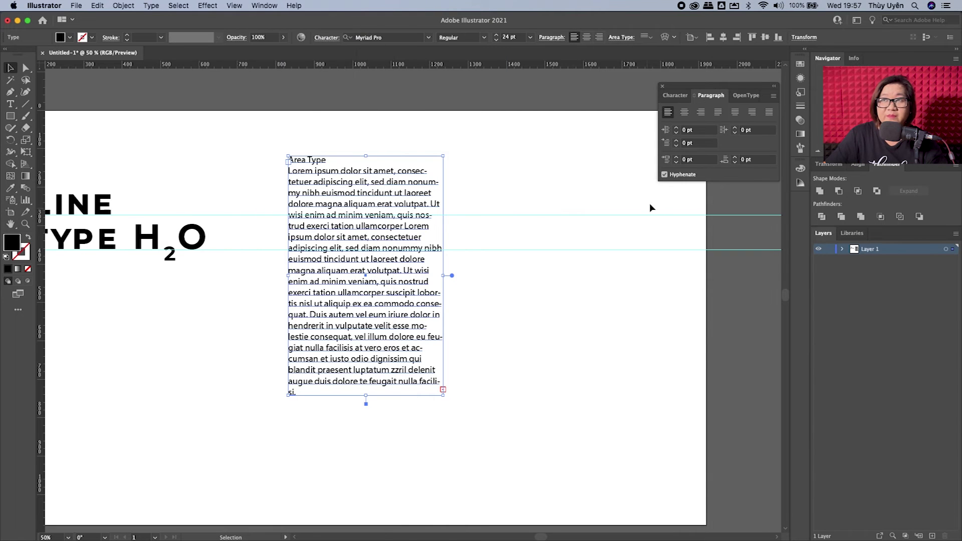
{"action": "left_click", "coordinate": [772, 96]}
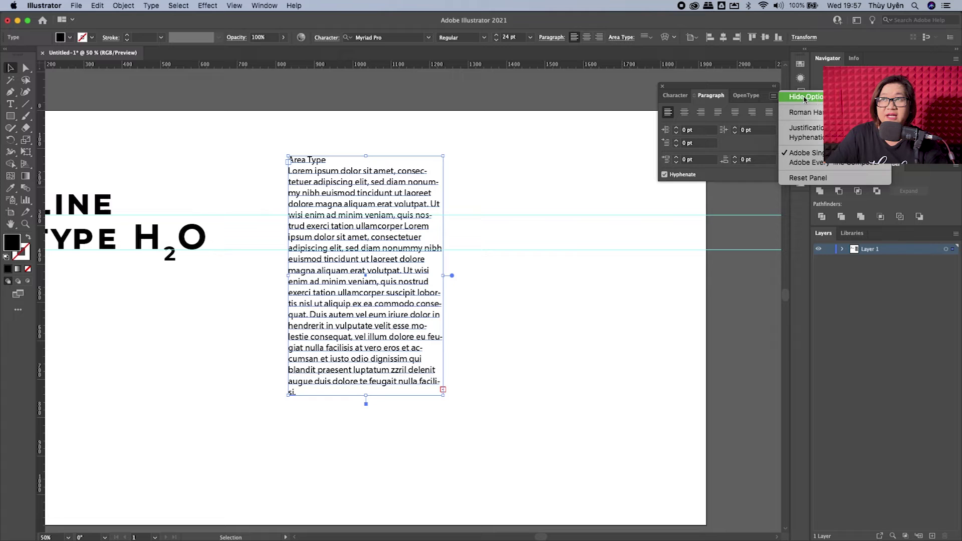
{"action": "left_click", "coordinate": [774, 99]}
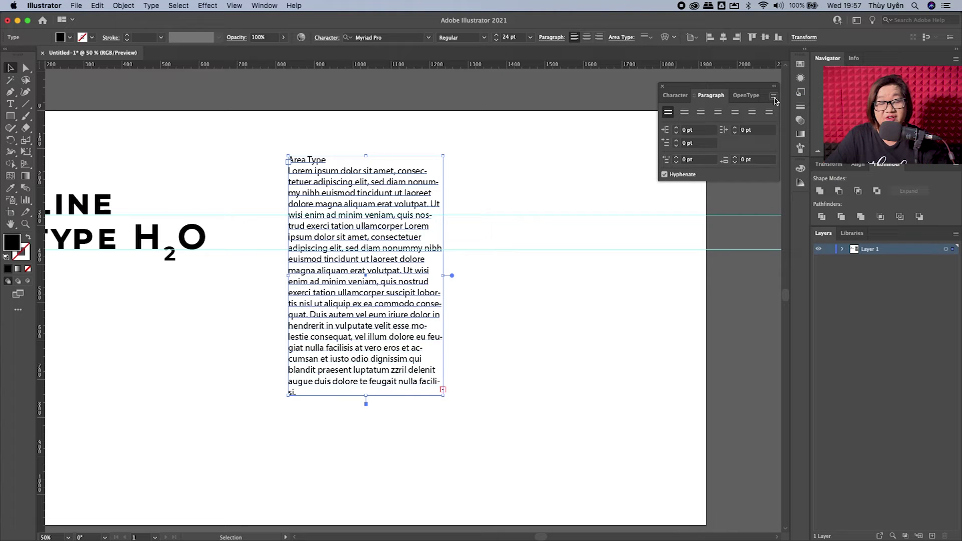
{"action": "left_click", "coordinate": [773, 98]}
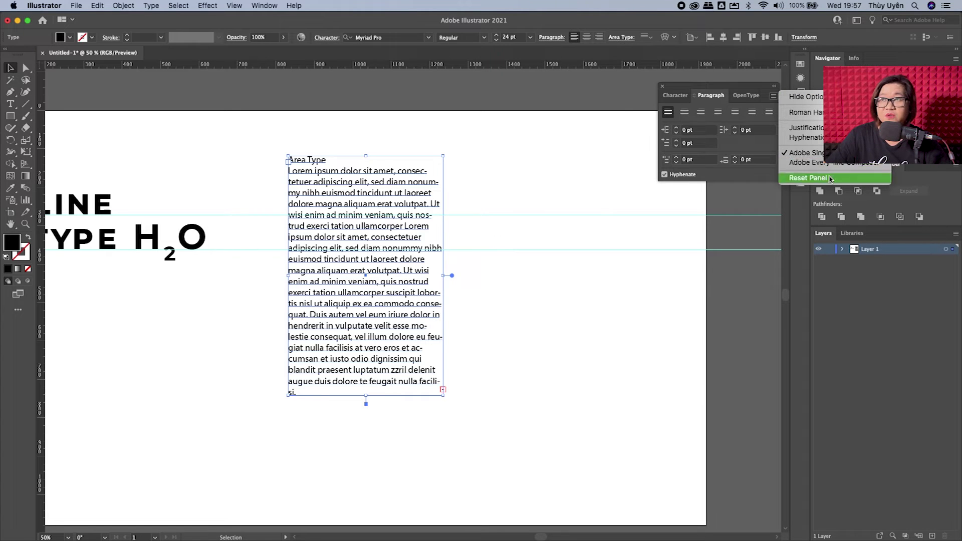
{"action": "left_click", "coordinate": [758, 146]}
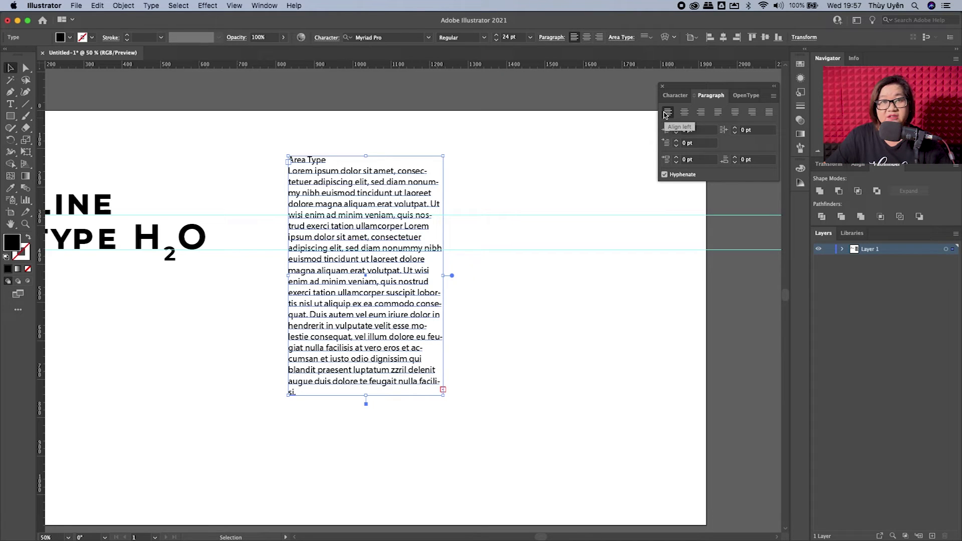
- Justify the Area Type column with last line left and trim its frame after the first paragraph
{"action": "left_click", "coordinate": [684, 112]}
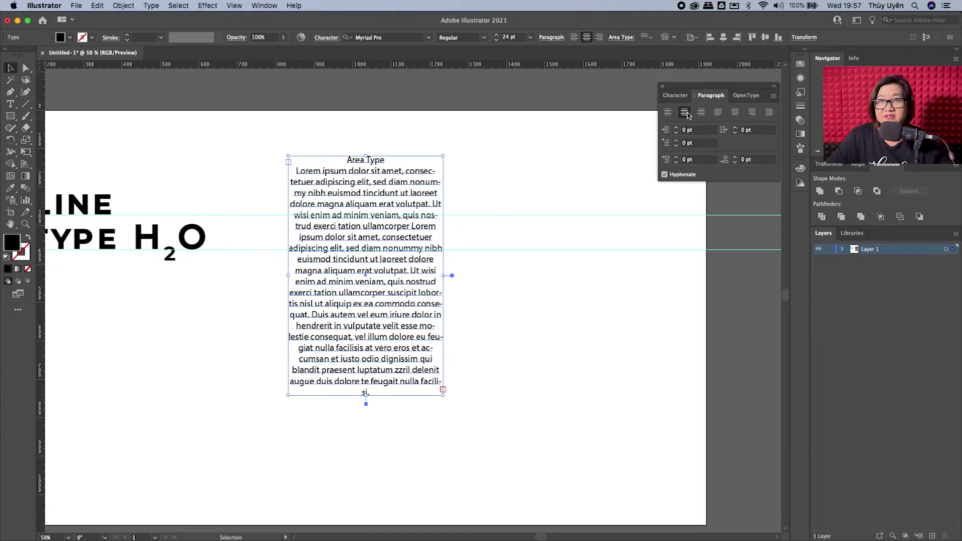
{"action": "left_click", "coordinate": [701, 112]}
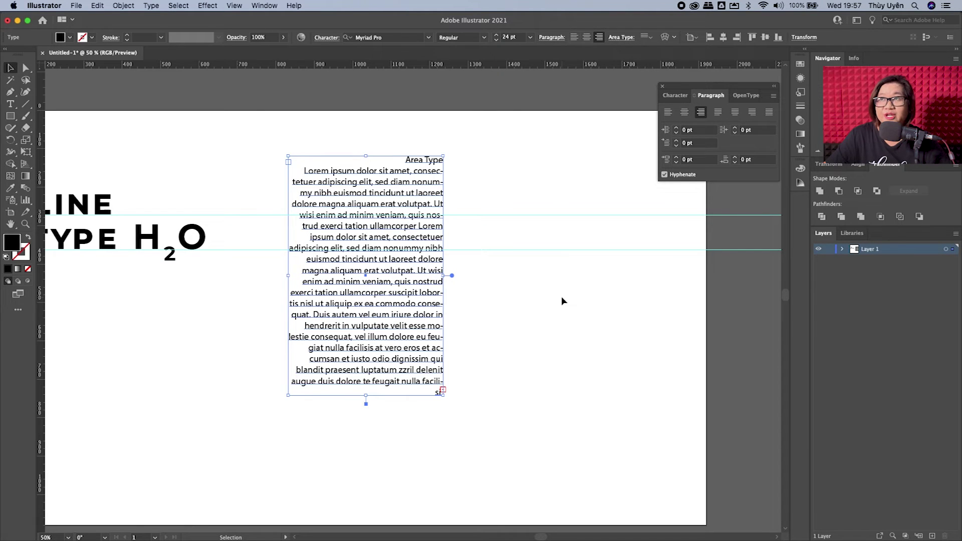
{"action": "left_click", "coordinate": [719, 114]}
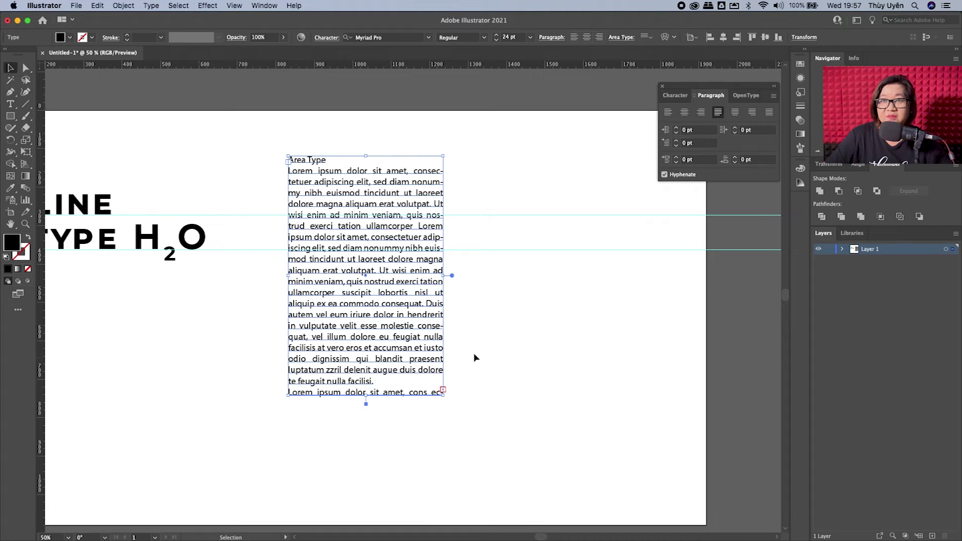
{"action": "mouse_move", "coordinate": [367, 402]}
{"action": "left_mouse_down"}
{"action": "mouse_move", "coordinate": [387, 405]}
{"action": "mouse_move", "coordinate": [391, 389]}
{"action": "left_mouse_up"}
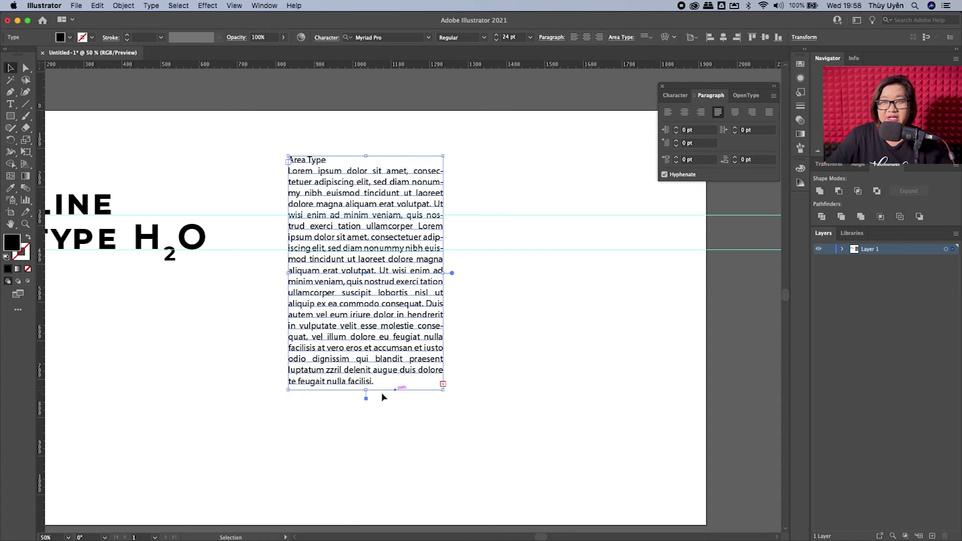
{"action": "left_click", "coordinate": [455, 410]}
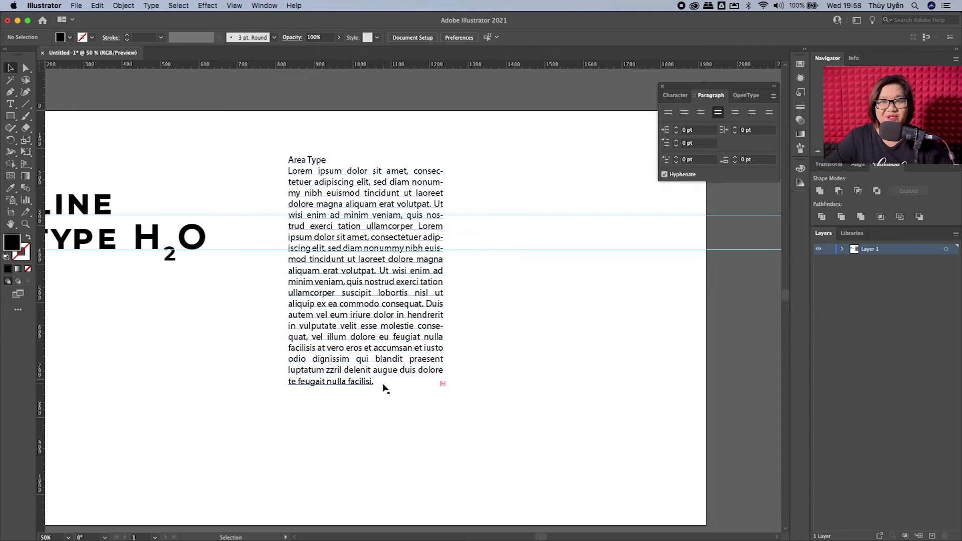
{"action": "left_click", "coordinate": [405, 364]}
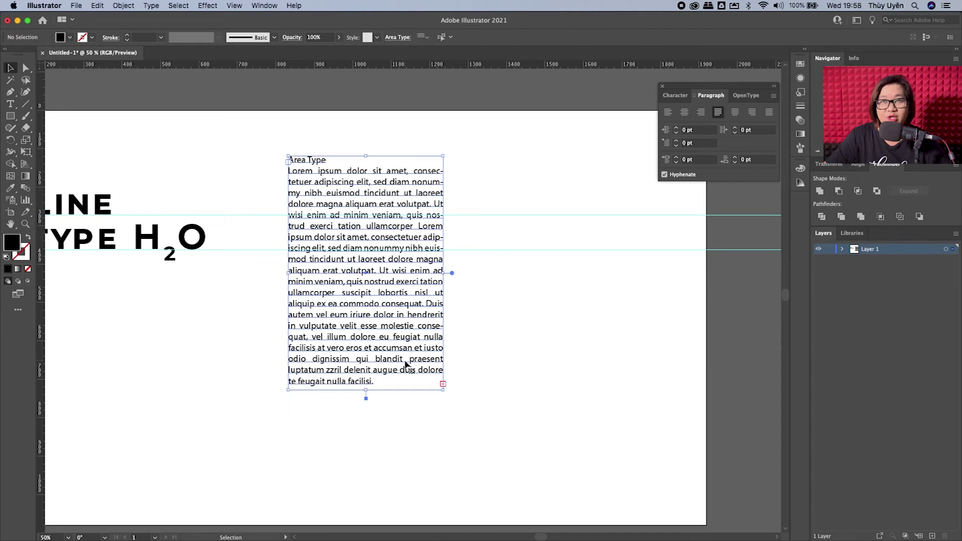
- Compare last-line centered and right justification, then justify all lines of the Area Type column
{"action": "left_click", "coordinate": [734, 112]}
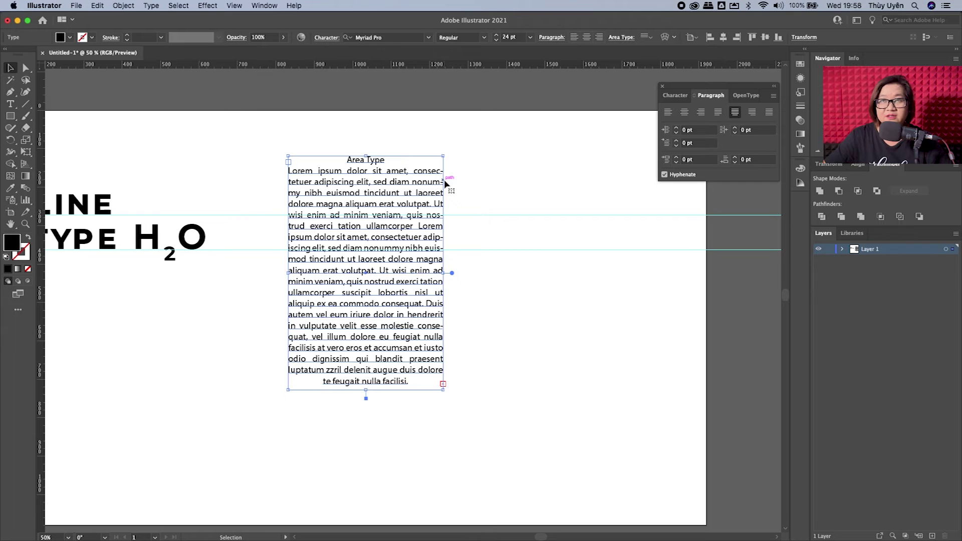
{"action": "left_click", "coordinate": [531, 306]}
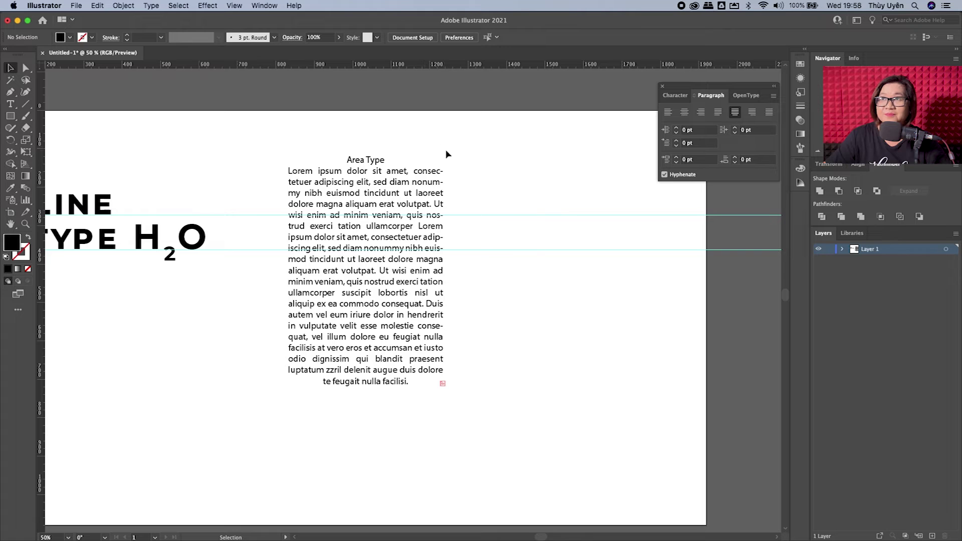
{"action": "left_click", "coordinate": [392, 209]}
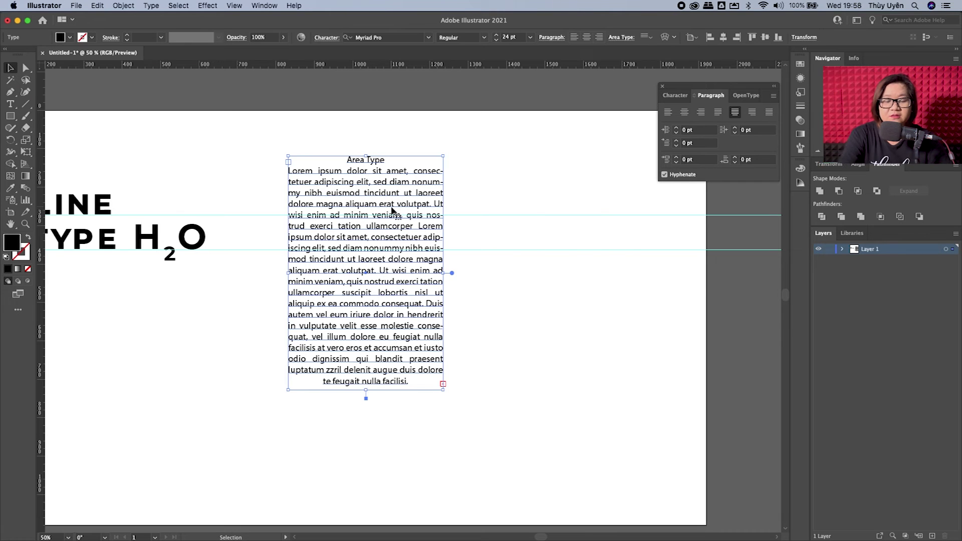
{"action": "left_click", "coordinate": [756, 117]}
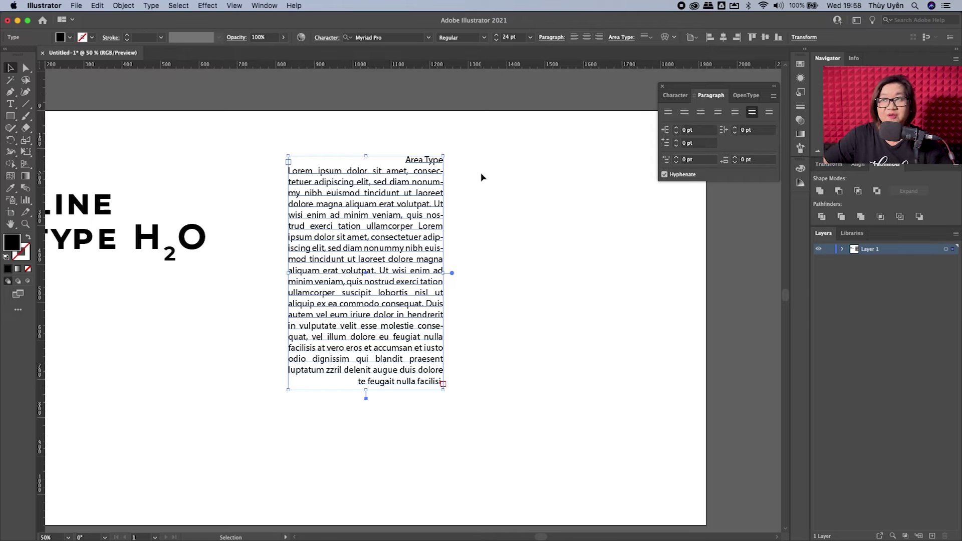
{"action": "left_click", "coordinate": [769, 113]}
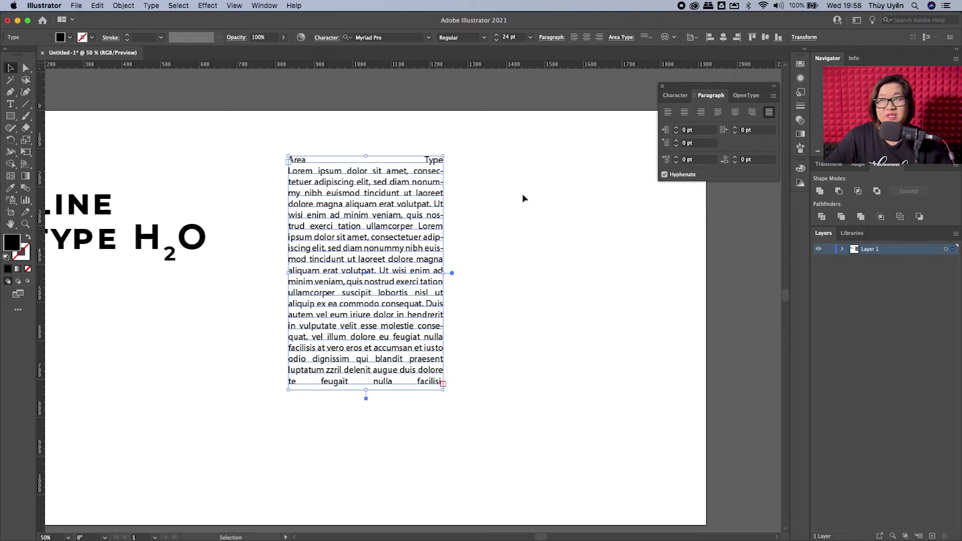
{"action": "left_click", "coordinate": [540, 205]}
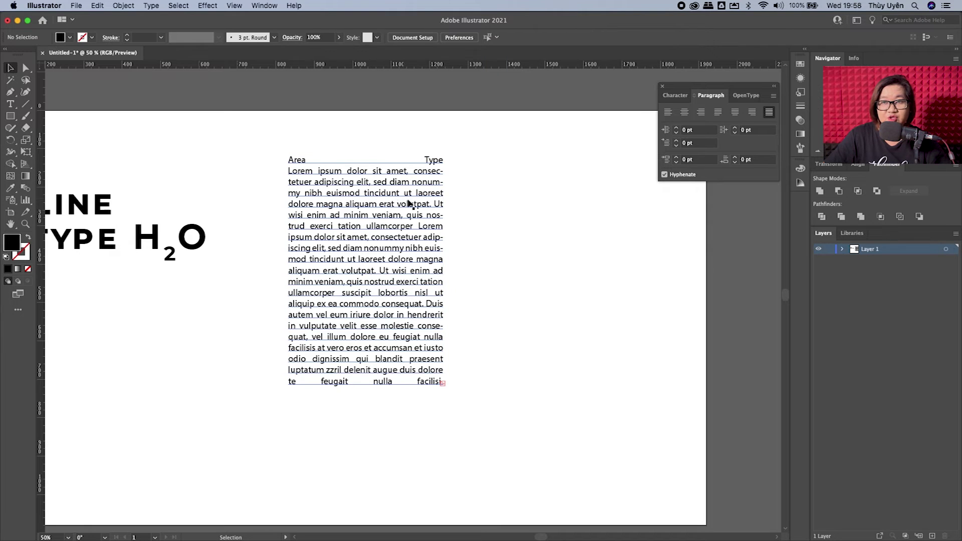
{"action": "left_click", "coordinate": [557, 199]}
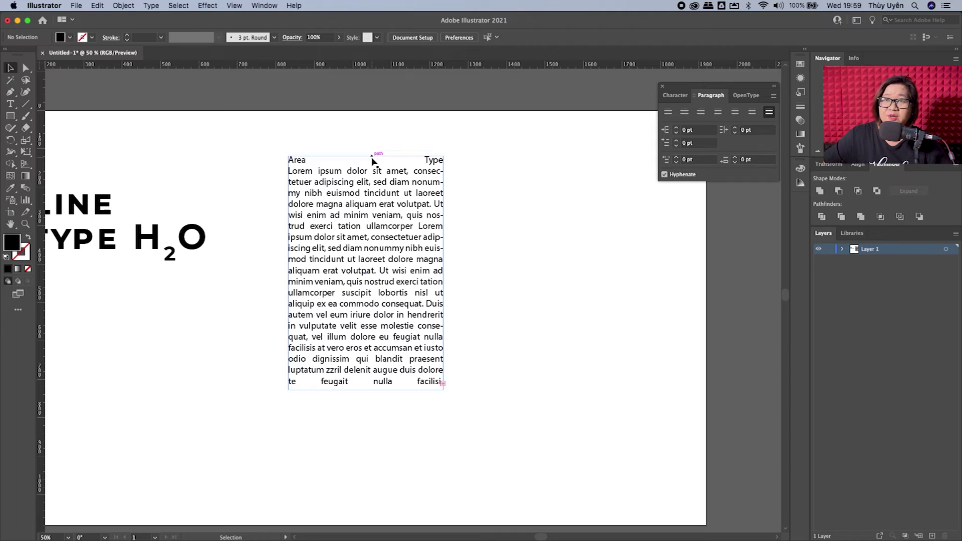
- Drag the Area Type frame's bottom edge down to reveal the second Lorem ipsum passage
{"action": "left_click", "coordinate": [373, 382]}
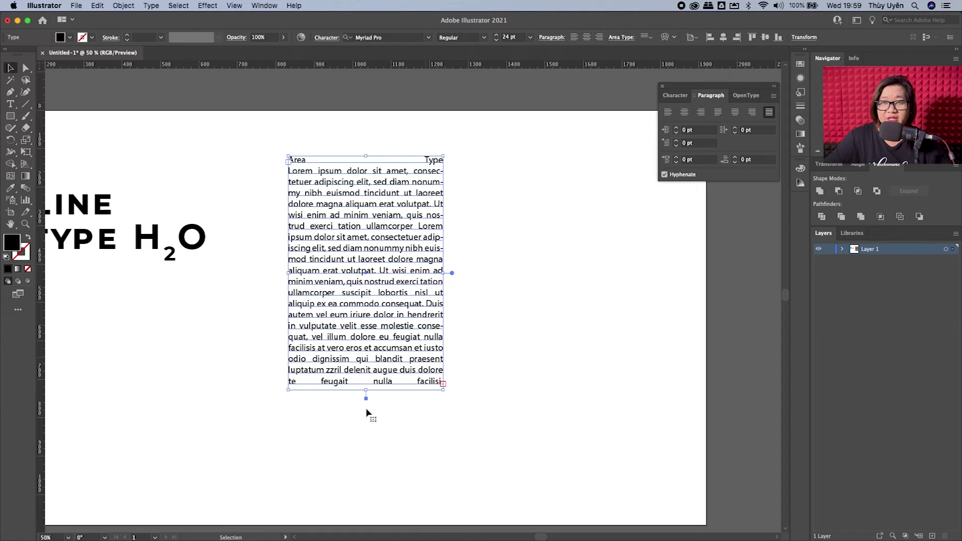
{"action": "left_click_drag", "start_coordinate": [368, 392], "coordinate": [361, 488]}
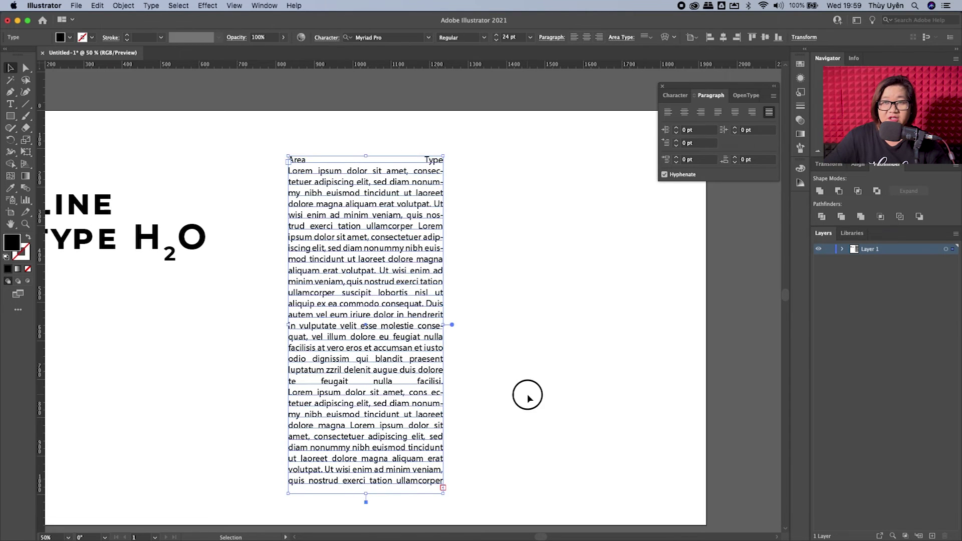
{"action": "left_click", "coordinate": [523, 396]}
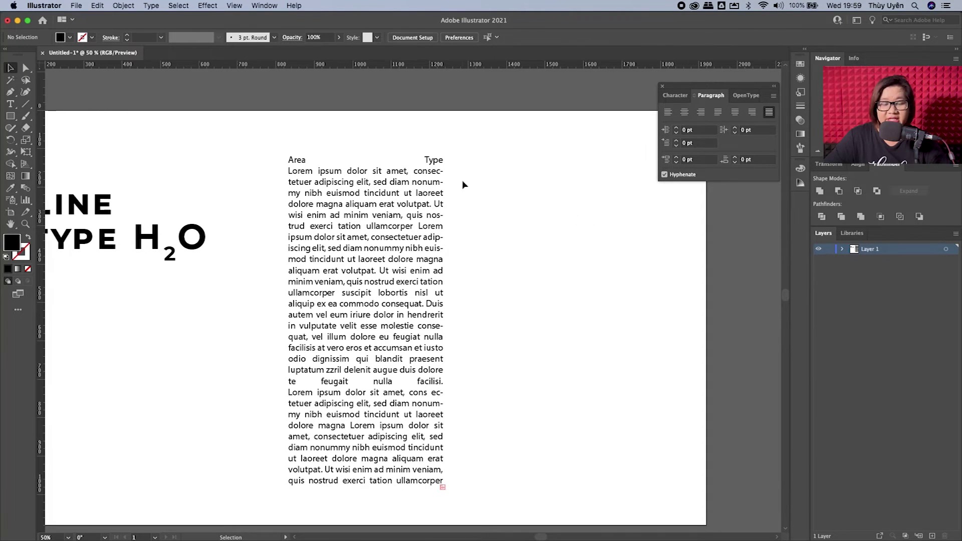
- Zoom in on the justified text column and reselect the Area Type frame
{"action": "mouse_move", "coordinate": [446, 187]}
{"action": "left_mouse_down"}
{"action": "mouse_move", "coordinate": [524, 219]}
{"action": "mouse_move", "coordinate": [623, 218]}
{"action": "left_mouse_up"}
{"action": "left_click", "coordinate": [530, 186]}
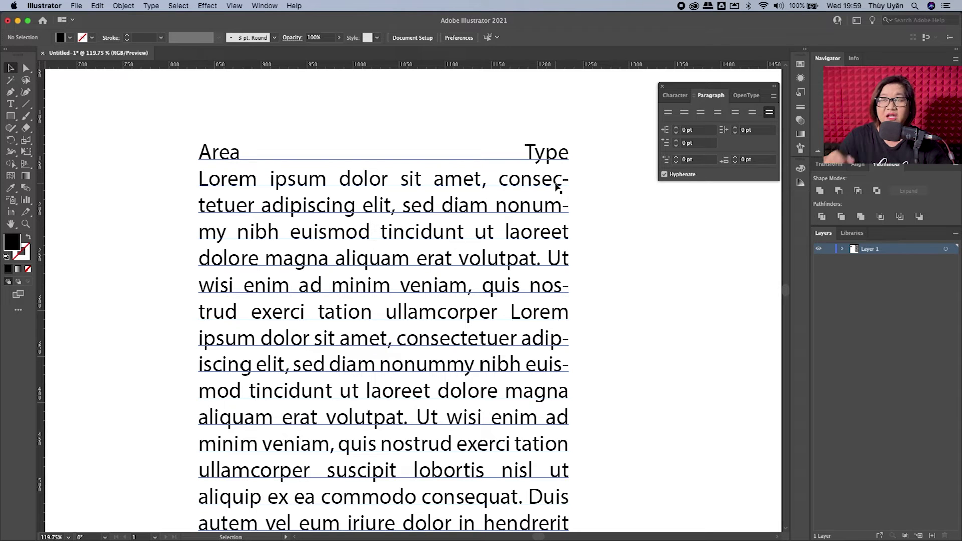
{"action": "left_click", "coordinate": [728, 184]}
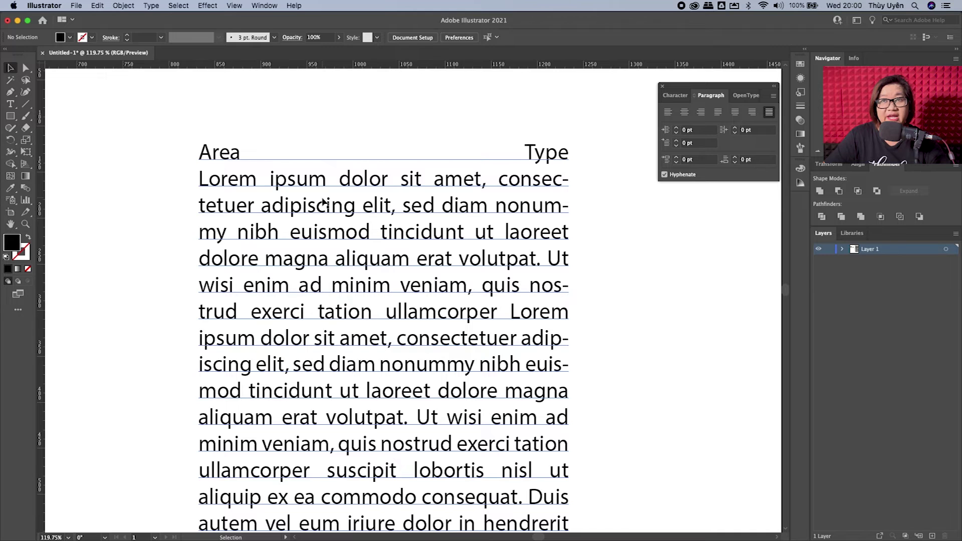
{"action": "left_click", "coordinate": [429, 222]}
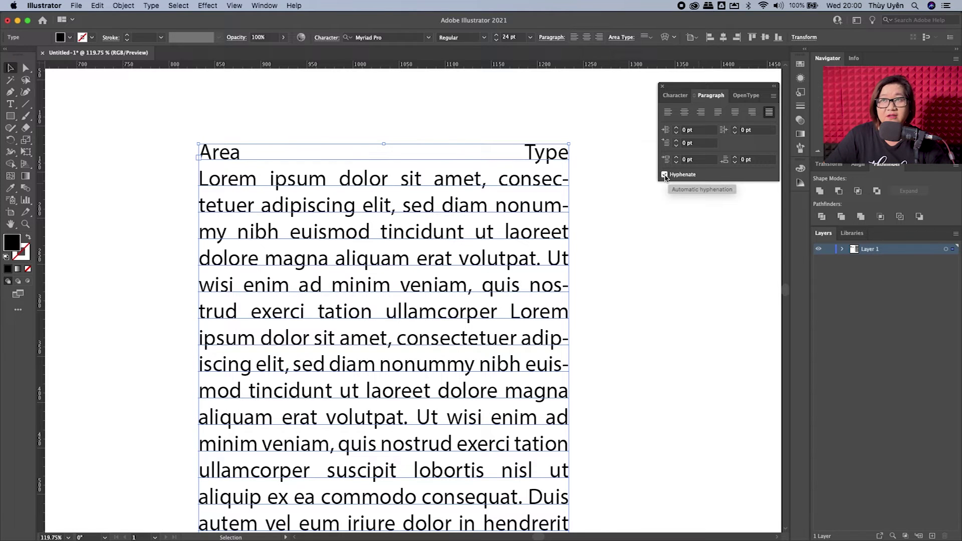
- Compare hyphenation on and off, leaving Hyphenate unchecked so lines end on whole words
{"action": "left_click", "coordinate": [664, 175]}
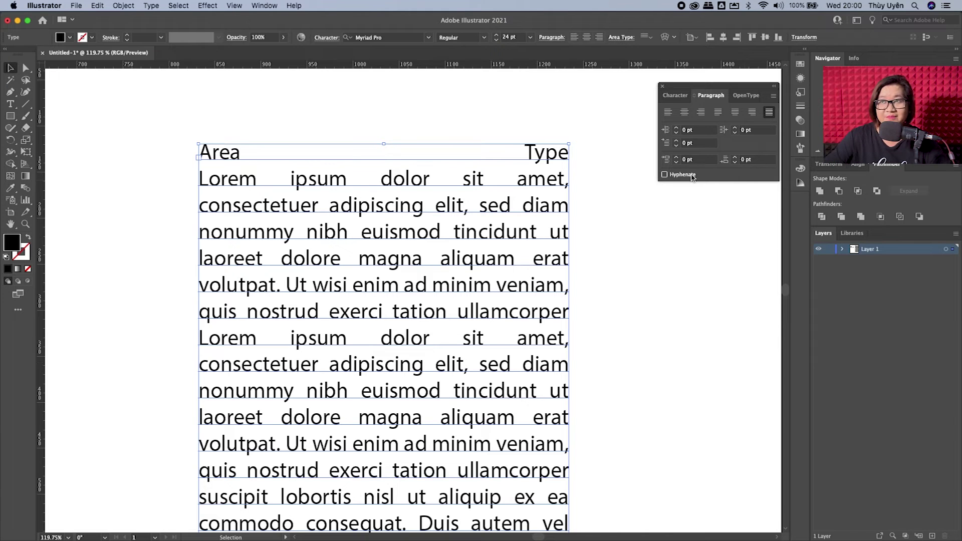
{"action": "left_click", "coordinate": [665, 174]}
{"action": "left_click", "coordinate": [685, 175]}
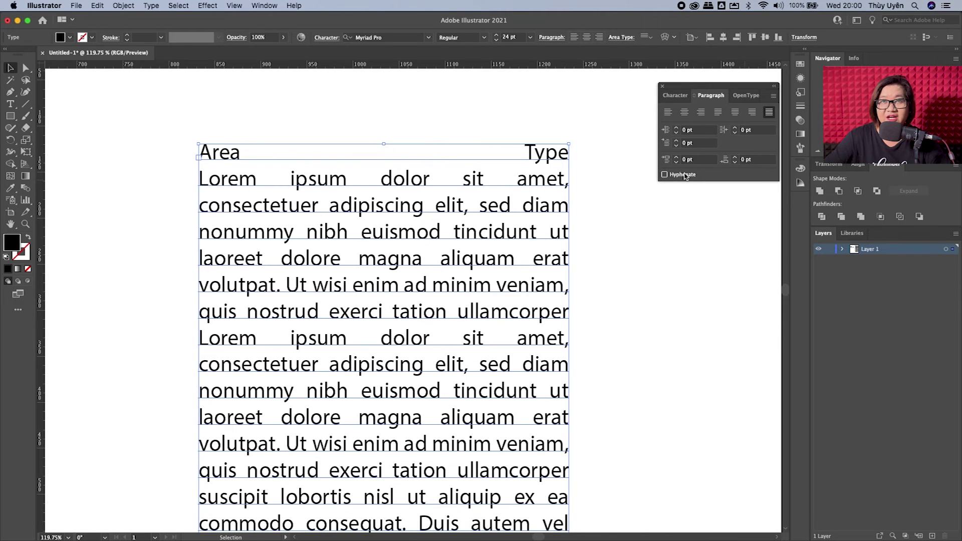
{"action": "left_click", "coordinate": [685, 175]}
{"action": "left_click", "coordinate": [665, 175]}
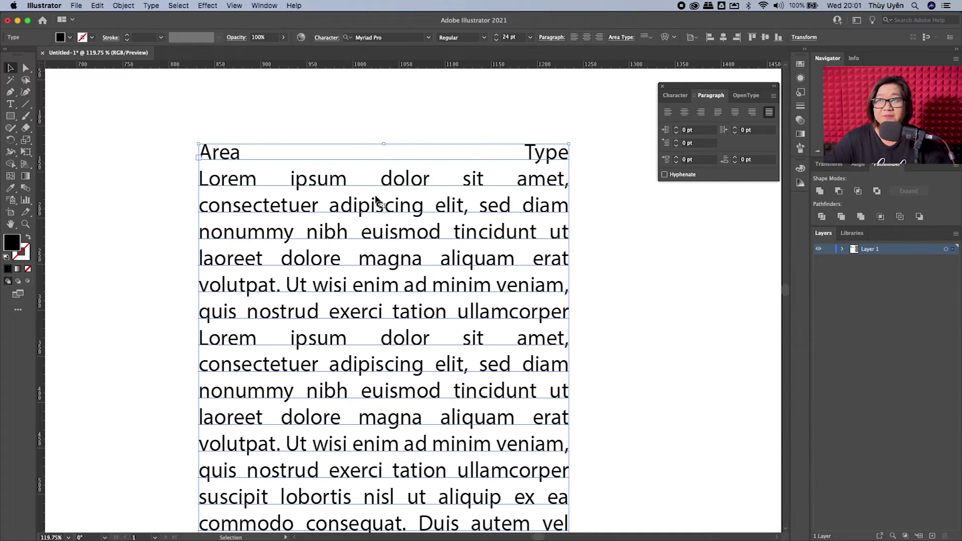
- Justify the text with the last line aligned left, keeping 'Area Type' together
{"action": "left_click", "coordinate": [718, 112]}
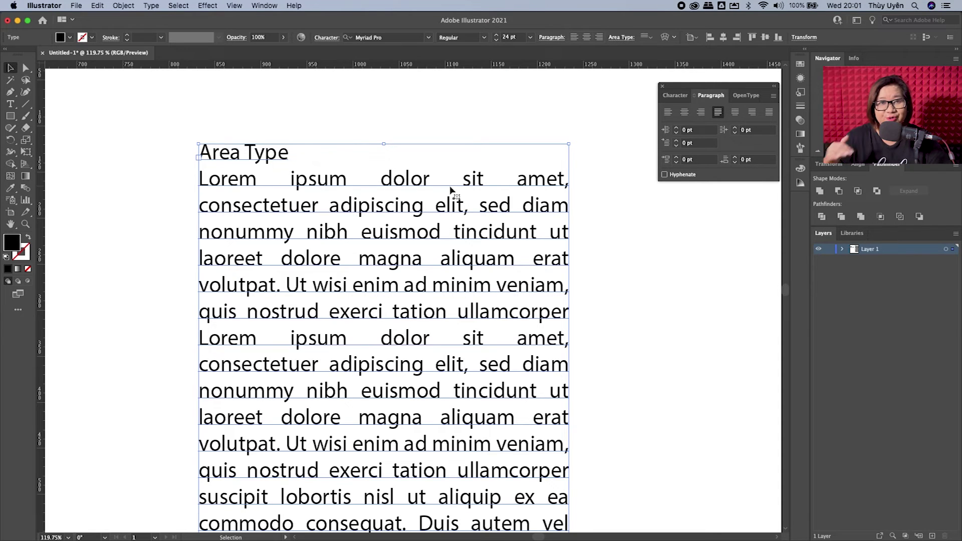
{"action": "left_click", "coordinate": [636, 245]}
{"action": "left_click", "coordinate": [547, 264]}
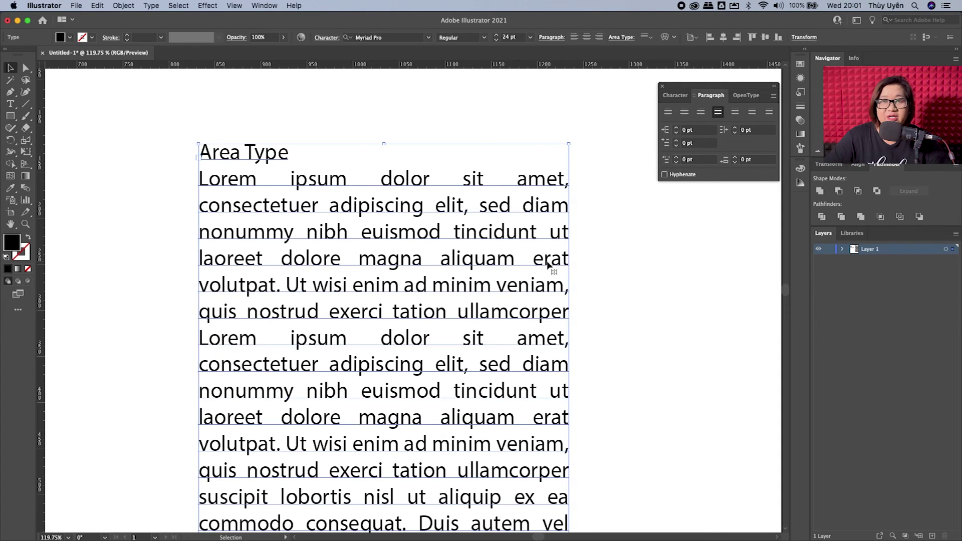
{"action": "key", "text": "super+1"}
{"action": "key", "text": "super+minus"}
{"action": "key", "text": "super+minus"}
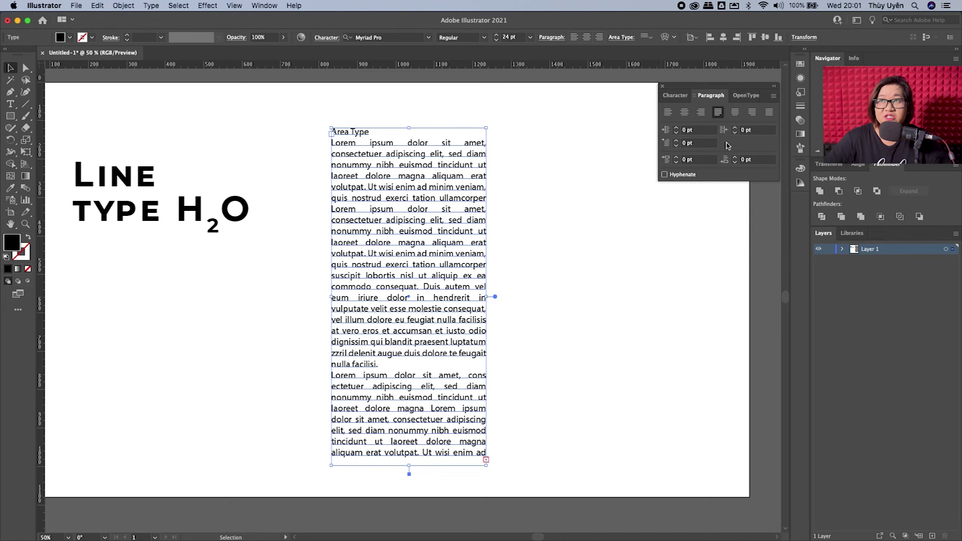
- Reduce the body text size to 23 pt in the Character panel
{"action": "left_click", "coordinate": [675, 95]}
{"action": "left_click", "coordinate": [676, 143]}
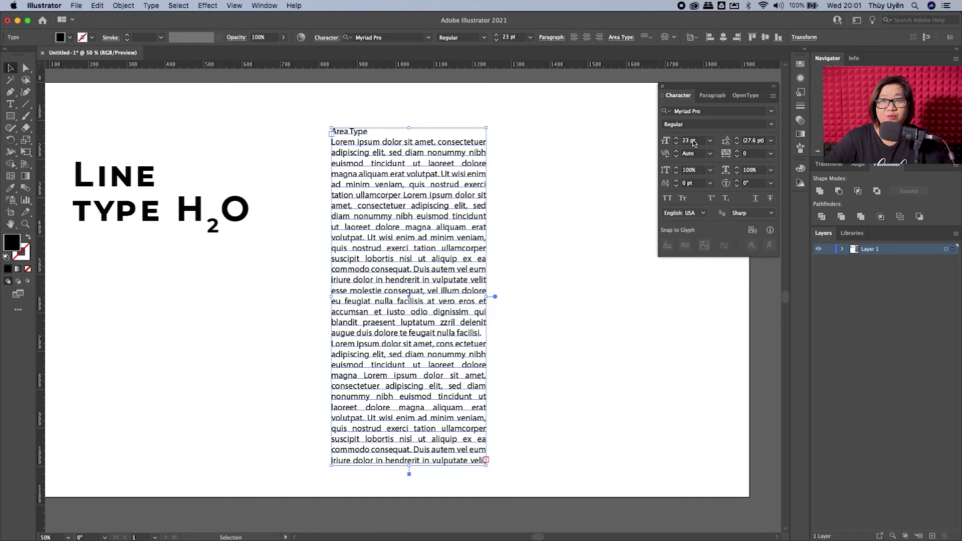
{"action": "left_click", "coordinate": [532, 256]}
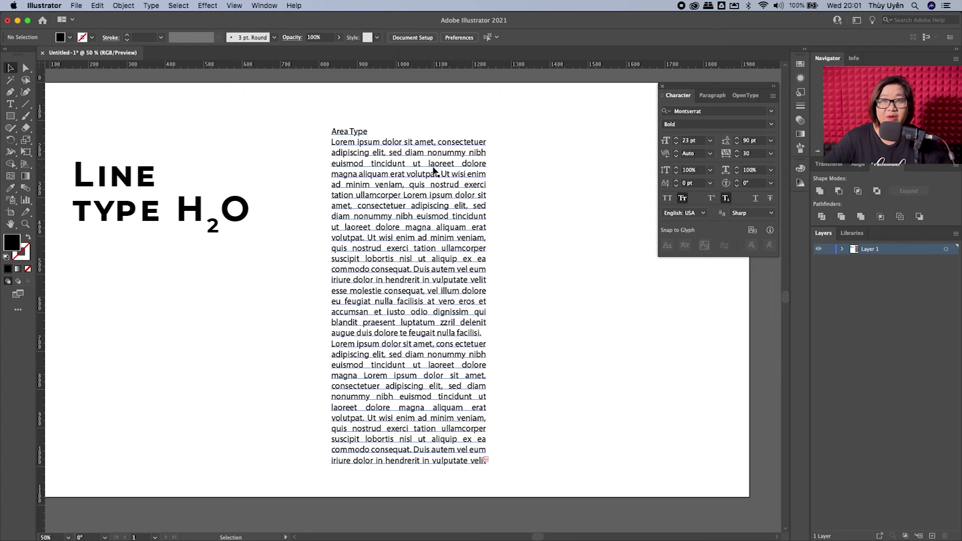
{"action": "left_click", "coordinate": [450, 353]}
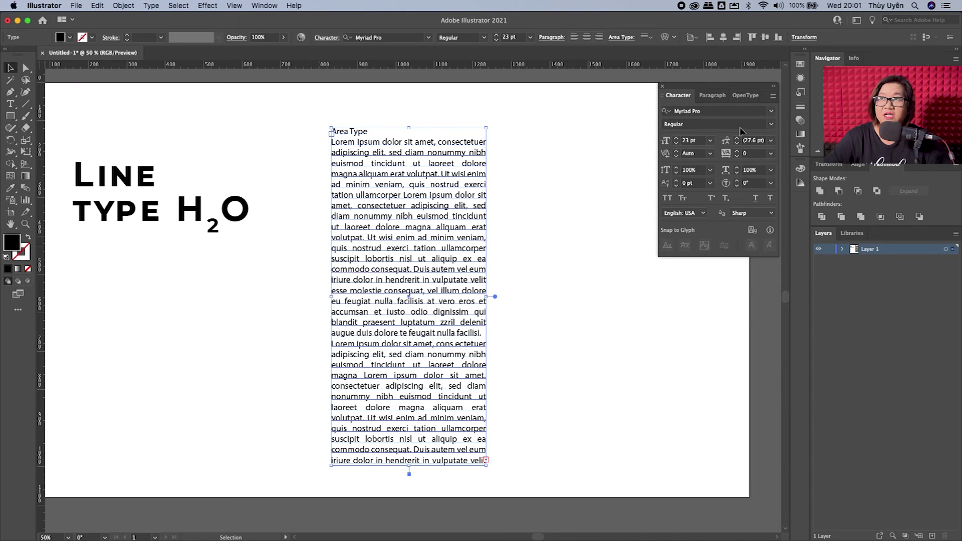
{"action": "left_click", "coordinate": [711, 96]}
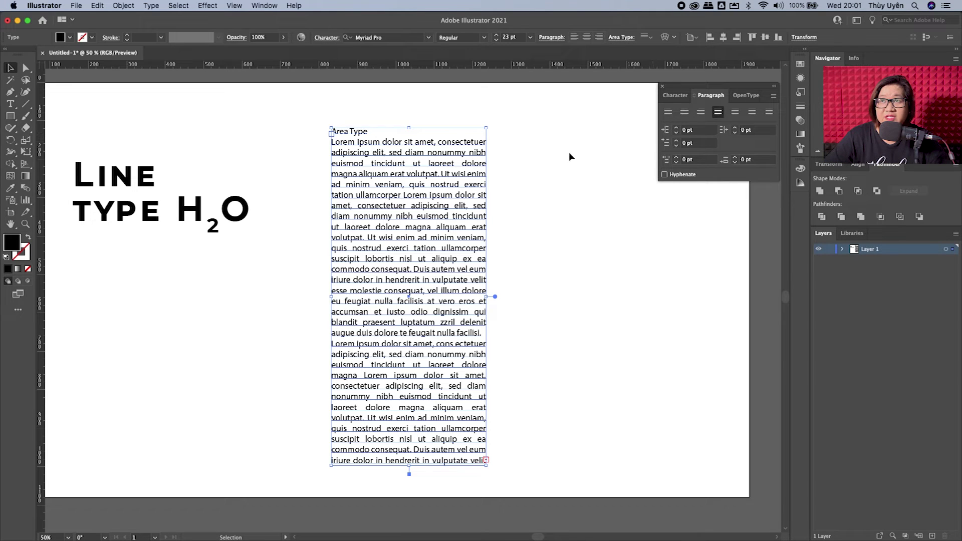
- Insert paragraph breaks after 'volutpat.' before both 'Ut wisi enim' passages, keeping left indent 0 pt
{"action": "left_click", "coordinate": [676, 128]}
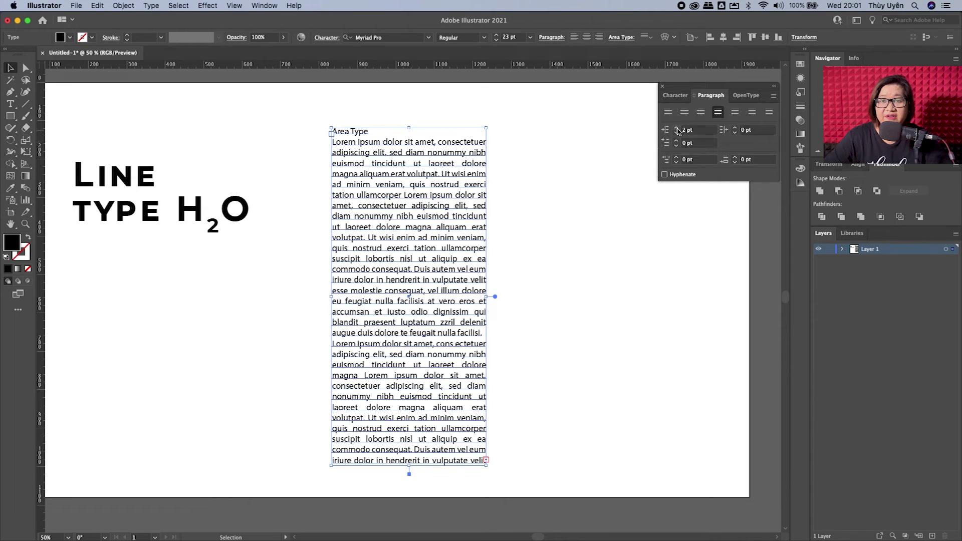
{"action": "left_click", "coordinate": [675, 133]}
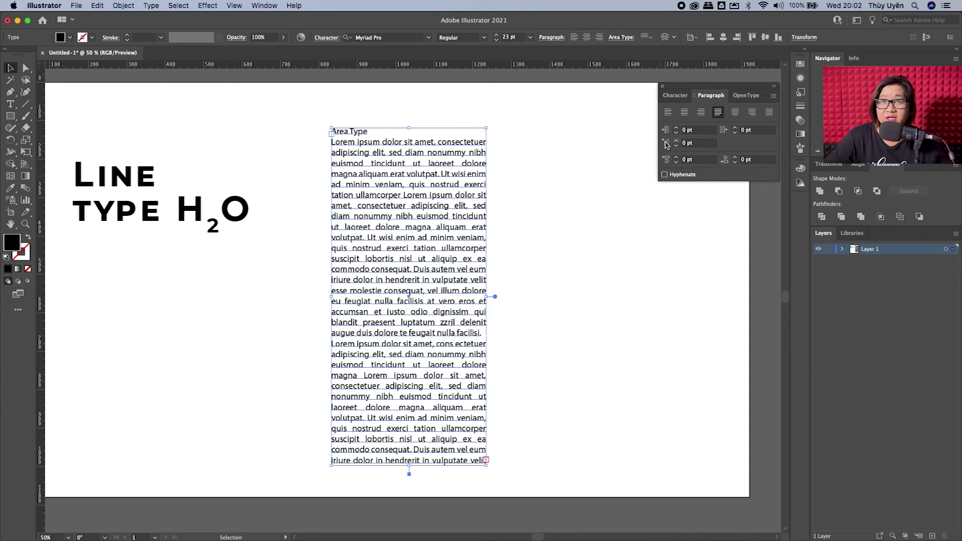
{"action": "double_click", "coordinate": [389, 217]}
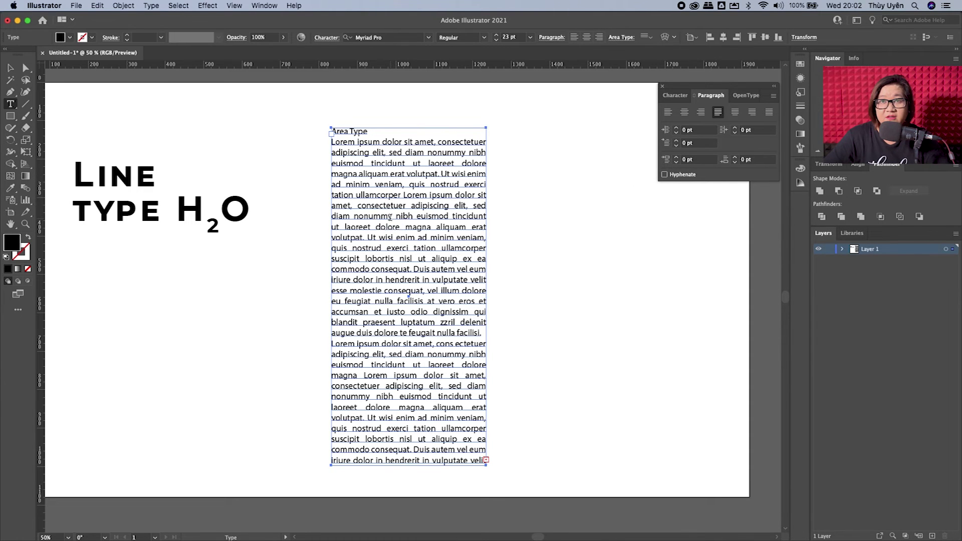
{"action": "left_click", "coordinate": [390, 217]}
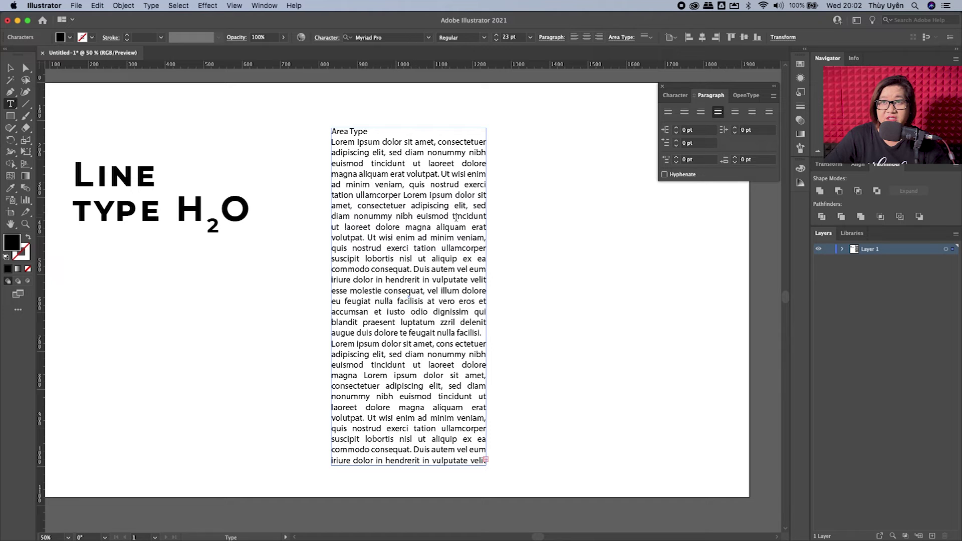
{"action": "left_click", "coordinate": [332, 343]}
{"action": "key", "text": "Return"}
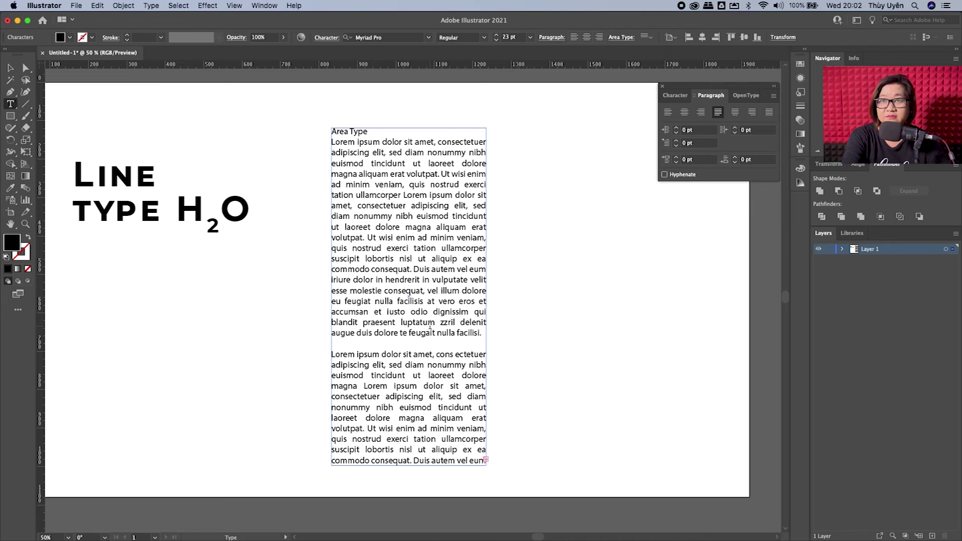
{"action": "key", "text": "BackSpace"}
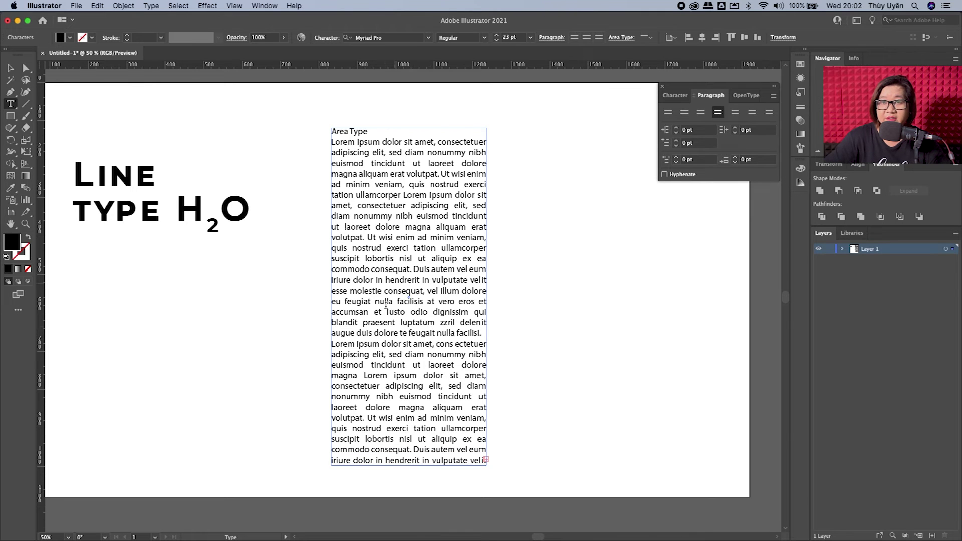
{"action": "left_click", "coordinate": [367, 418]}
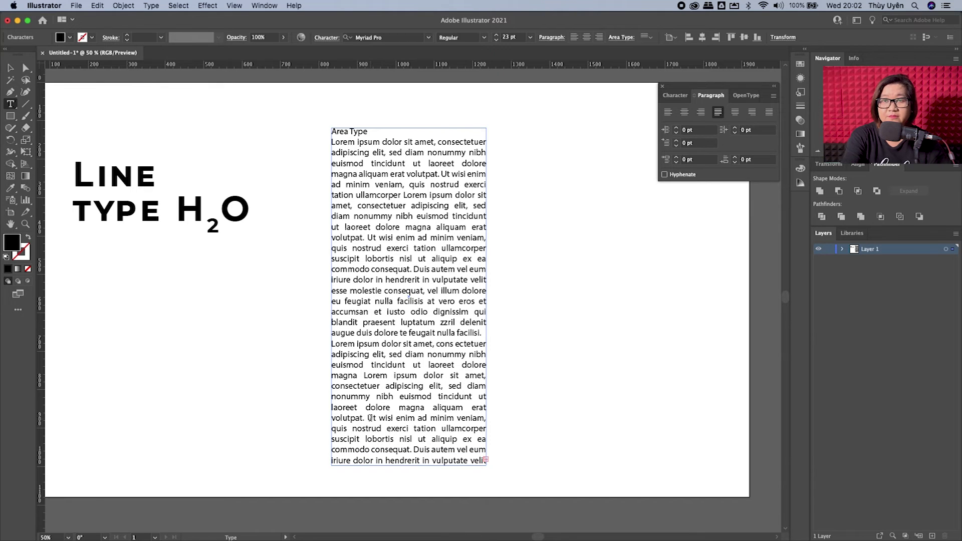
{"action": "key", "text": "Return"}
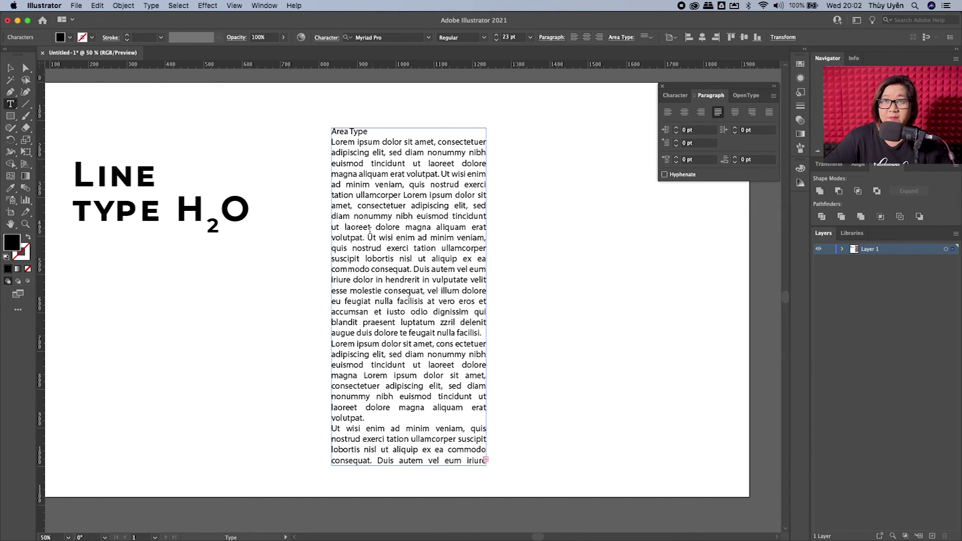
{"action": "left_click", "coordinate": [370, 238]}
{"action": "key", "text": "Return"}
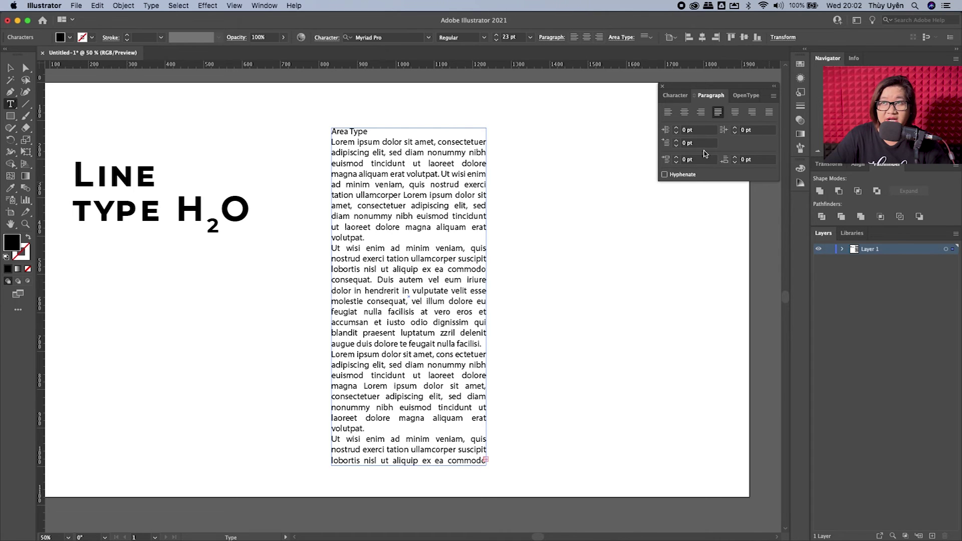
- Set the first 'Ut wisi enim' paragraph's left indent to 60 pt
{"action": "left_click", "coordinate": [677, 130]}
{"action": "left_click", "coordinate": [677, 130]}
{"action": "left_click", "coordinate": [676, 129]}
{"action": "left_click", "coordinate": [677, 130]}
{"action": "left_click", "coordinate": [677, 130]}
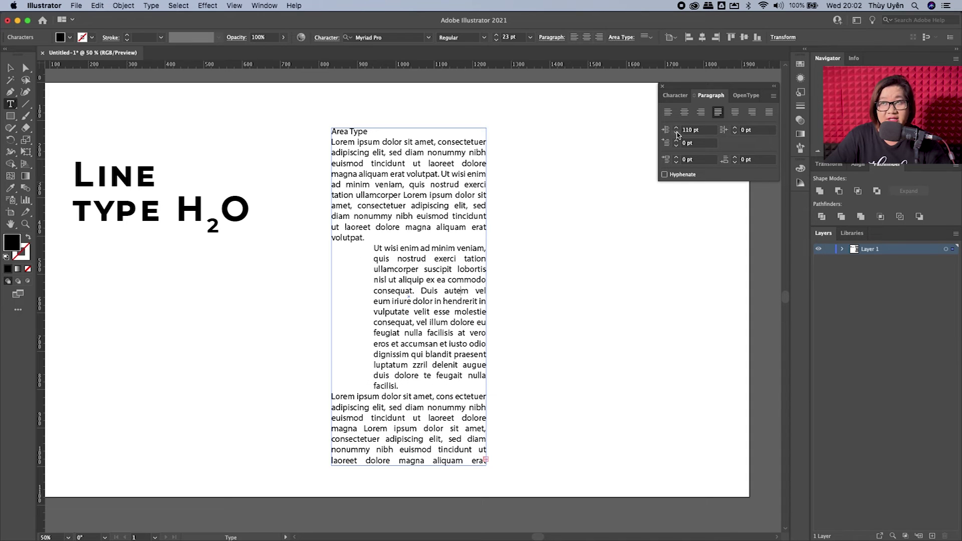
{"action": "left_click", "coordinate": [677, 133]}
{"action": "left_click", "coordinate": [677, 133]}
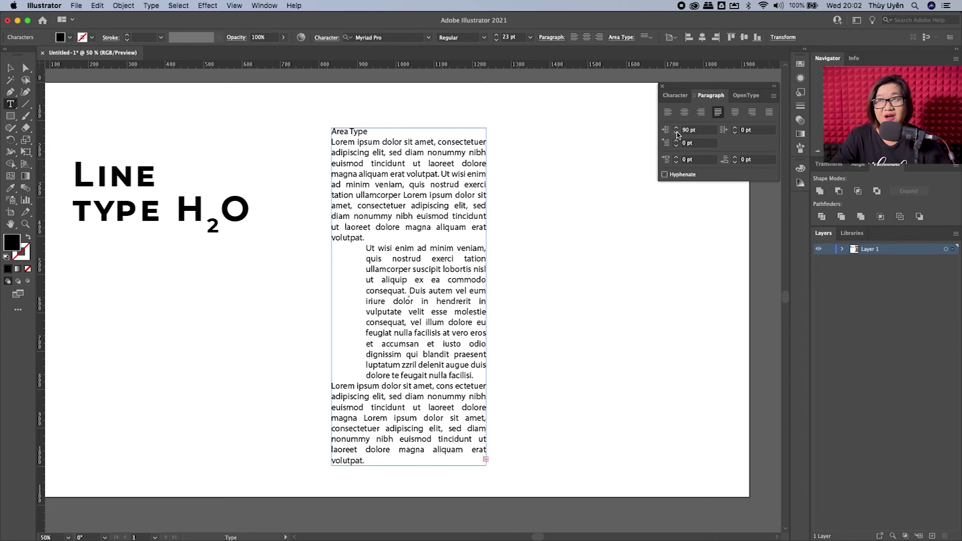
{"action": "left_click", "coordinate": [677, 134]}
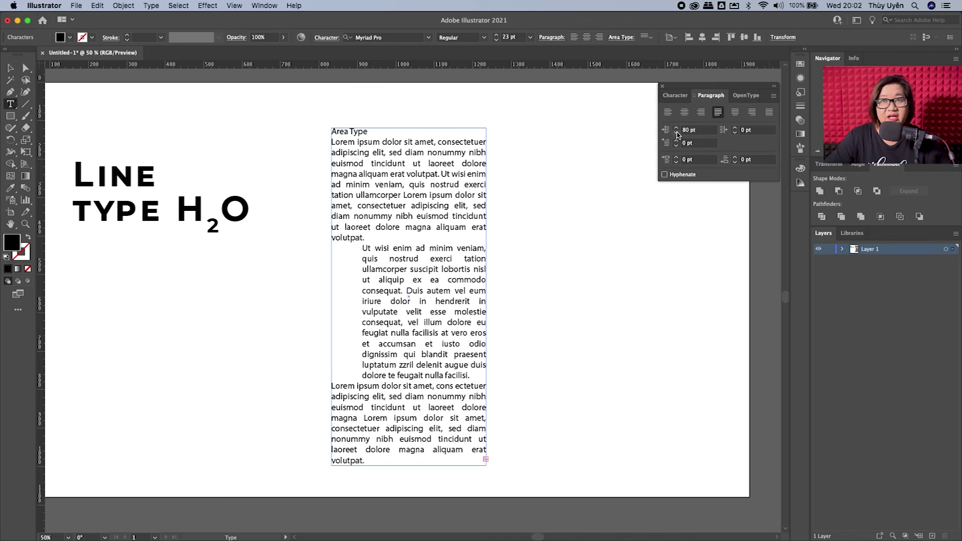
{"action": "left_click", "coordinate": [676, 135]}
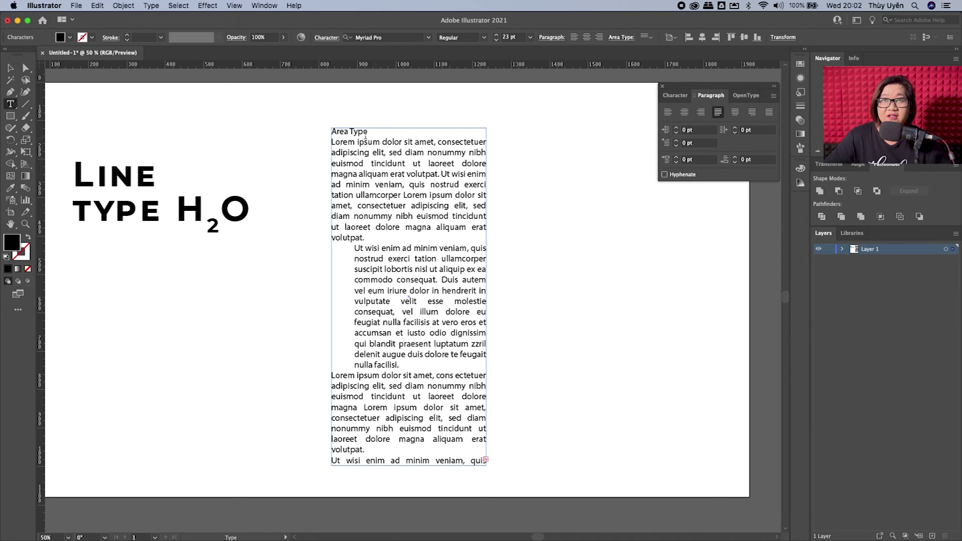
- Give the Ut wisi paragraph a 70 pt first-line indent and 20 pt space before and after
{"action": "left_click", "coordinate": [676, 141]}
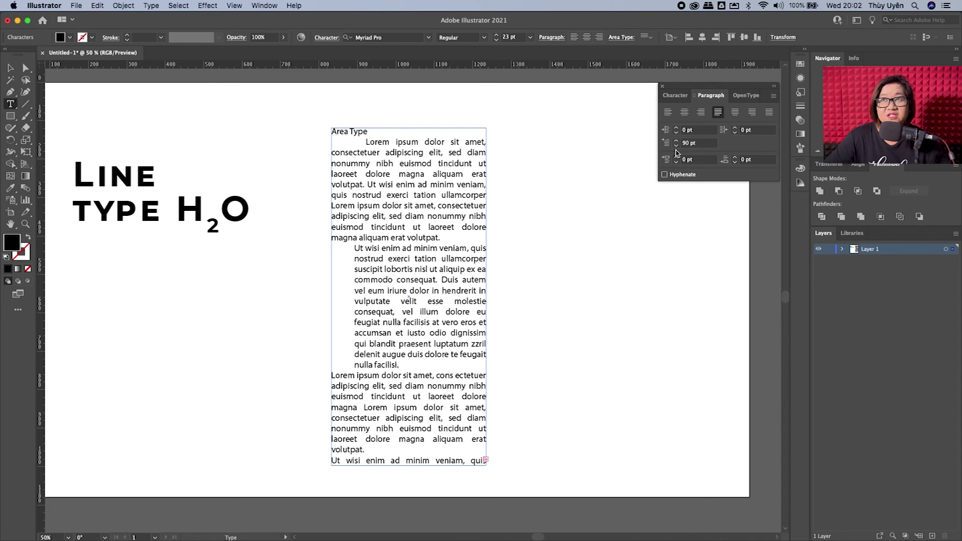
{"action": "left_click", "coordinate": [676, 147]}
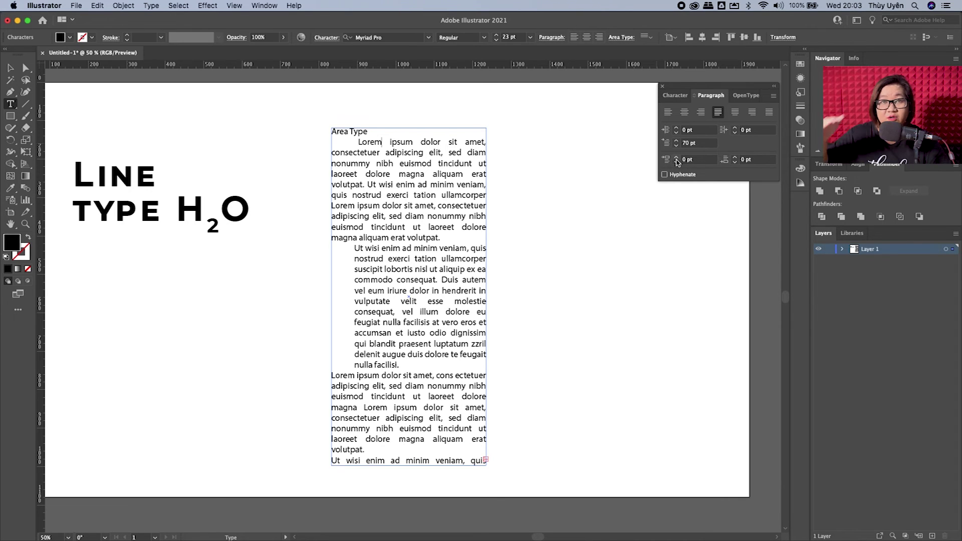
{"action": "left_click", "coordinate": [432, 259]}
{"action": "left_click", "coordinate": [676, 157]}
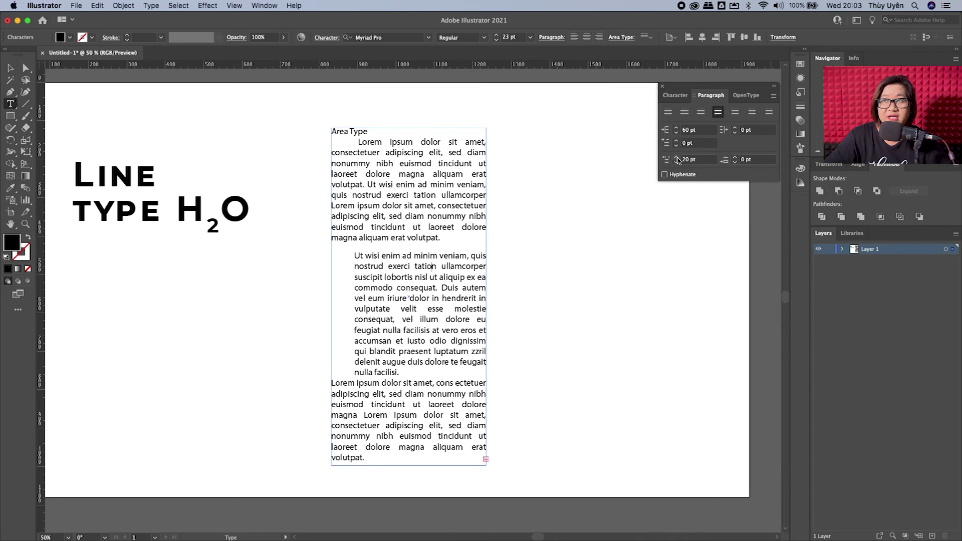
{"action": "left_click", "coordinate": [676, 157]}
{"action": "left_click", "coordinate": [676, 161]}
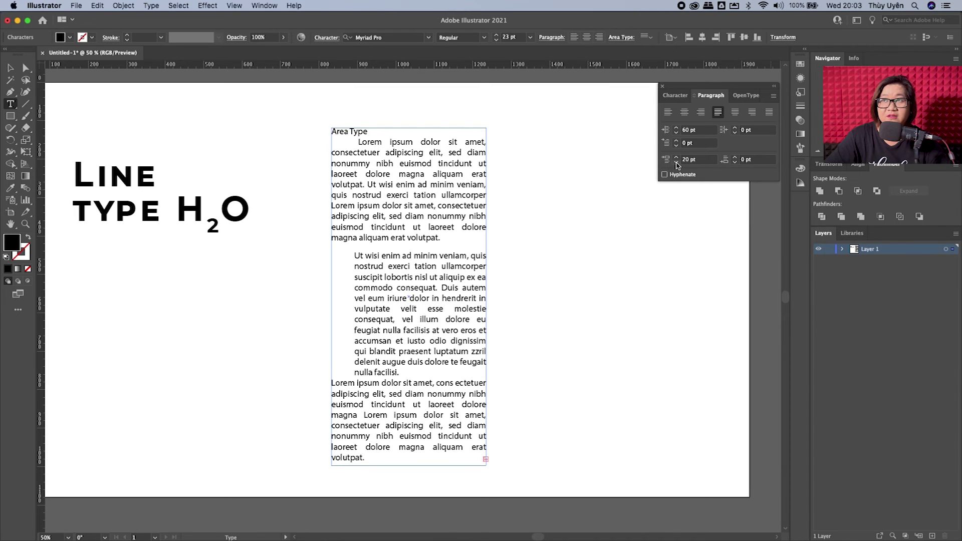
{"action": "left_click", "coordinate": [734, 158]}
{"action": "type", "text": "20"}
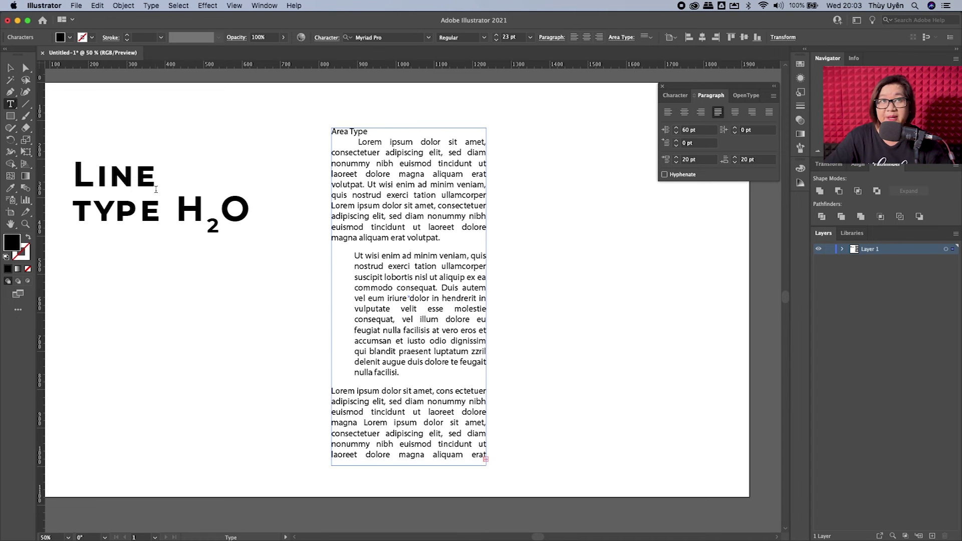
{"action": "key", "text": "Escape"}
- Move the Area Type frame slightly up-left and make it a little wider
{"action": "left_click_drag", "start_coordinate": [393, 191], "coordinate": [356, 177]}
{"action": "left_click", "coordinate": [538, 194]}
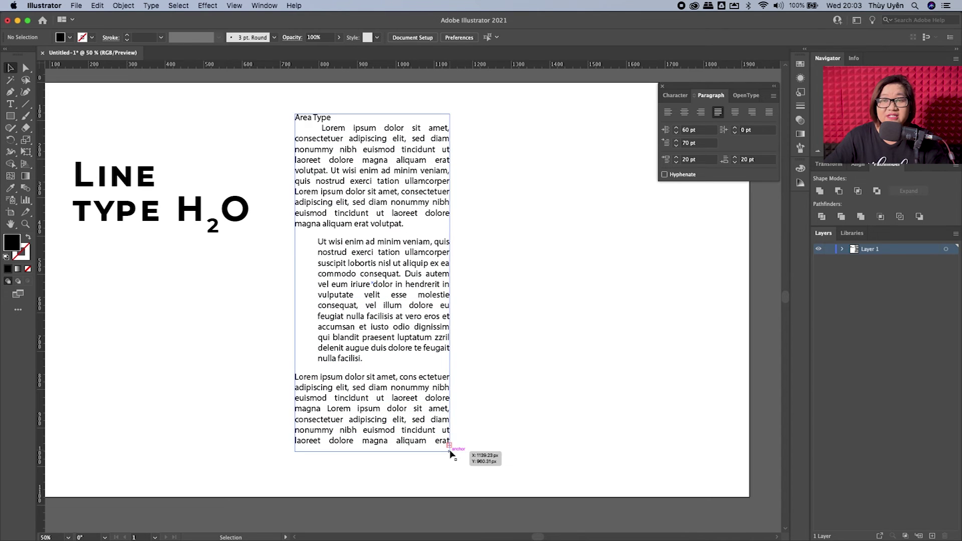
{"action": "left_click", "coordinate": [426, 439]}
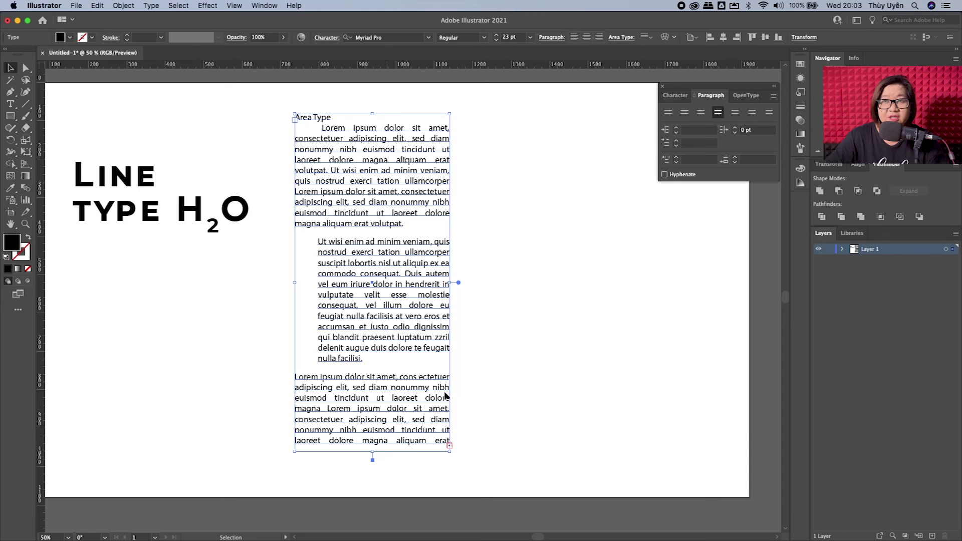
{"action": "left_click_drag", "start_coordinate": [450, 284], "coordinate": [636, 283]}
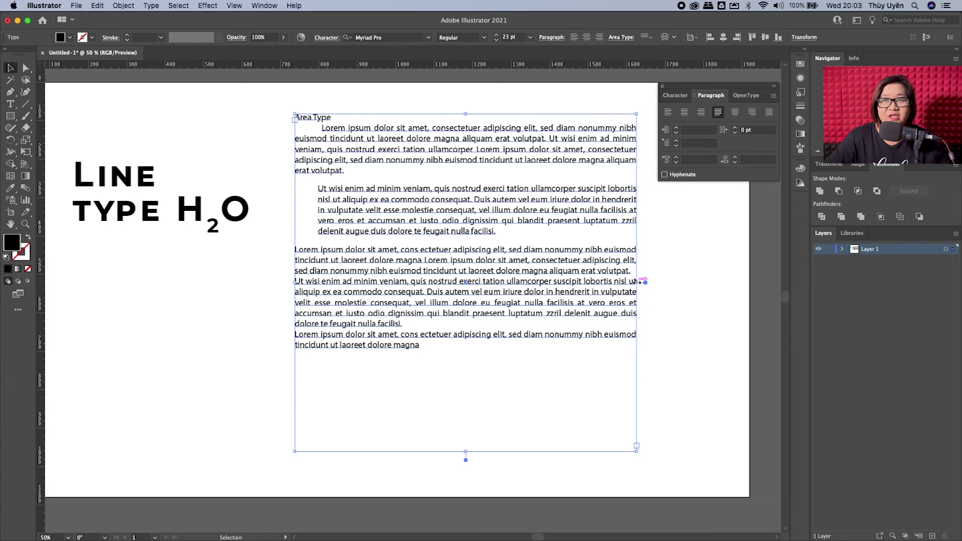
{"action": "left_click_drag", "start_coordinate": [638, 282], "coordinate": [476, 282]}
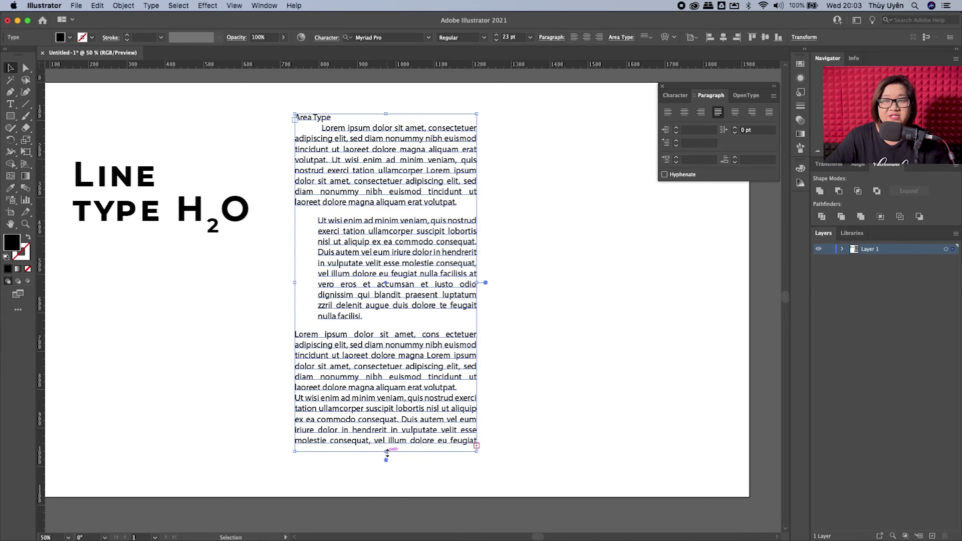
- Keep the frame's shorter height ending at 'feugiat', then zoom on its lower-right corner
{"action": "left_click_drag", "start_coordinate": [387, 453], "coordinate": [401, 504]}
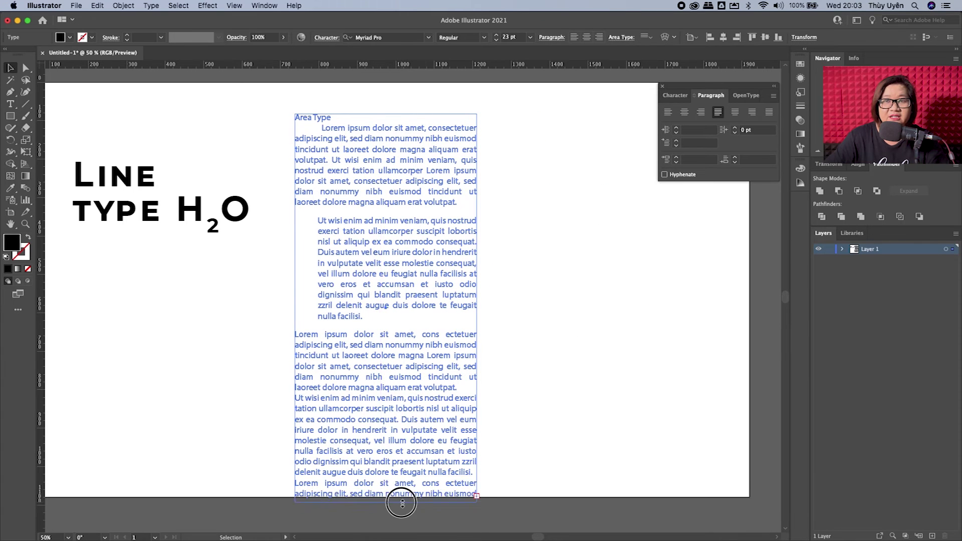
{"action": "left_click_drag", "start_coordinate": [402, 504], "coordinate": [420, 467]}
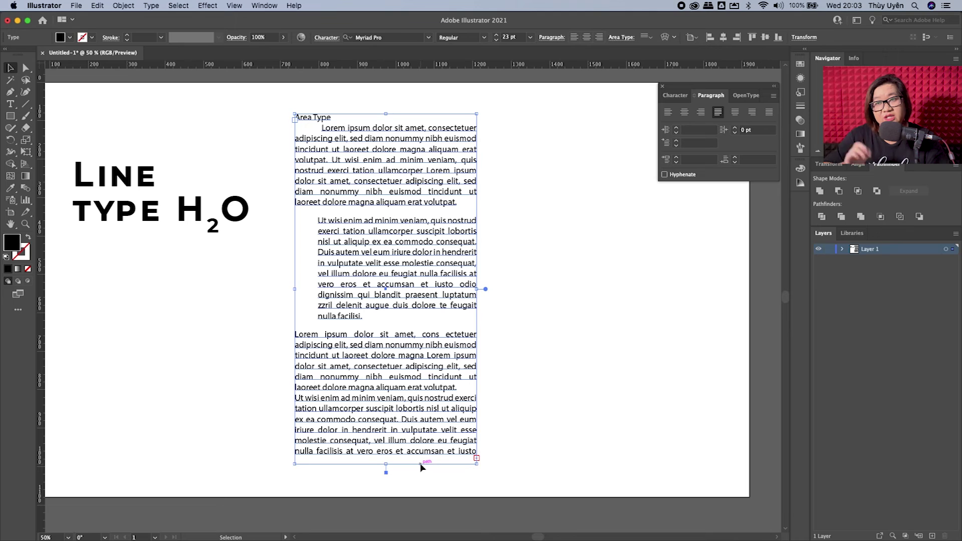
{"action": "key", "text": "super+z"}
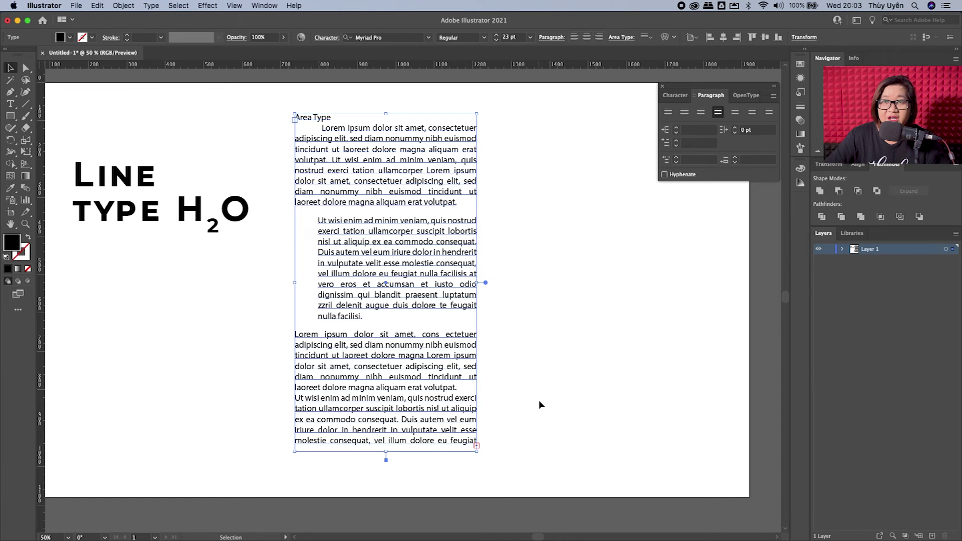
{"action": "left_click", "coordinate": [579, 432]}
{"action": "key", "text": "z"}
{"action": "left_click_drag", "start_coordinate": [534, 447], "coordinate": [587, 369]}
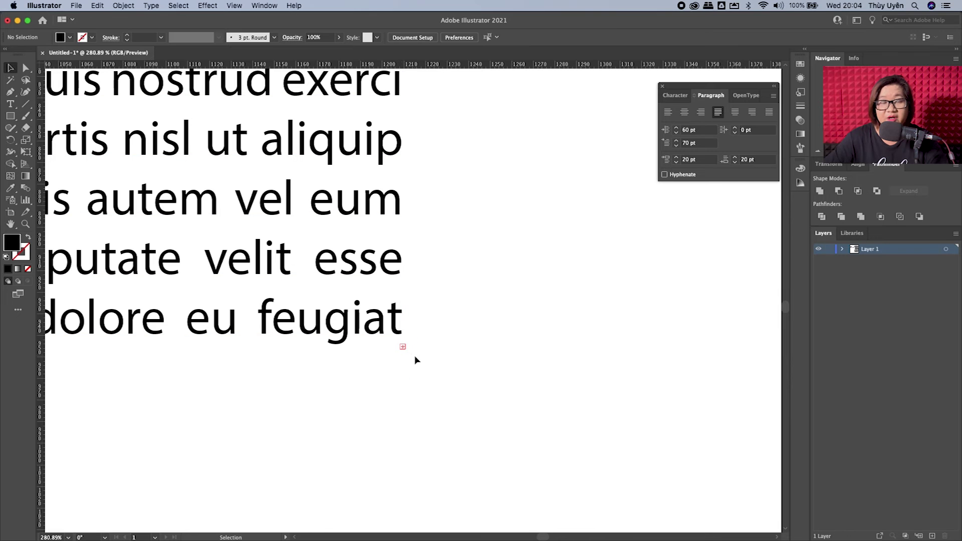
{"action": "key", "text": "ctrl+minus"}
{"action": "key", "text": "ctrl+minus"}
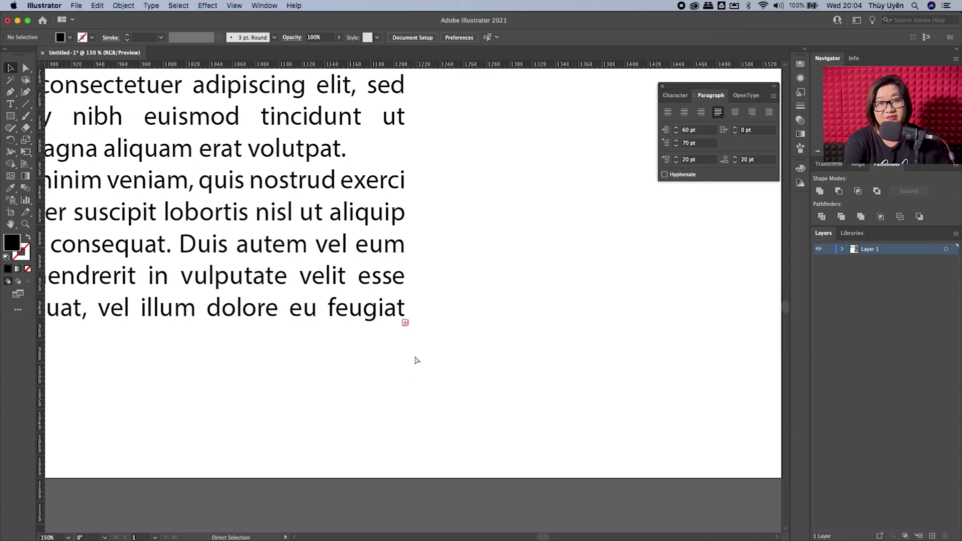
{"action": "key", "text": "ctrl+minus"}
{"action": "key", "text": "ctrl+minus"}
{"action": "key", "text": "ctrl+minus"}
{"action": "key", "text": "ctrl+minus"}
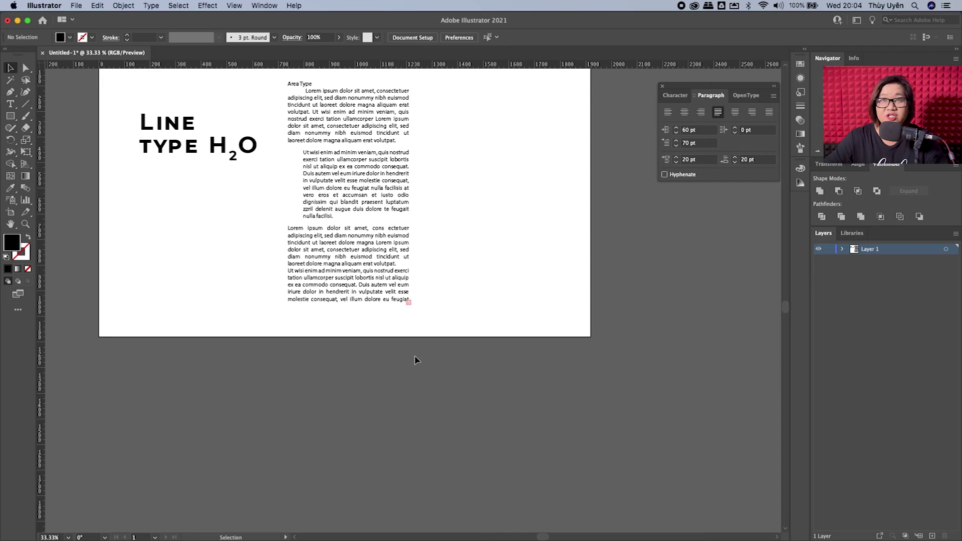
{"action": "mouse_move", "coordinate": [486, 255]}
{"action": "left_mouse_down"}
{"action": "mouse_move", "coordinate": [436, 314]}
{"action": "mouse_move", "coordinate": [509, 359]}
{"action": "left_mouse_up"}
{"action": "key", "text": "ctrl+plus"}
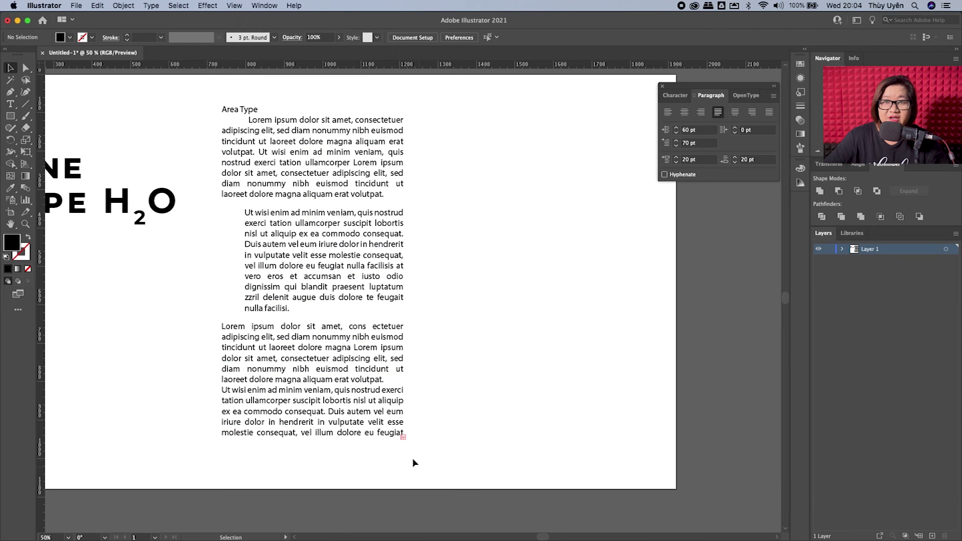
{"action": "left_click", "coordinate": [403, 440]}
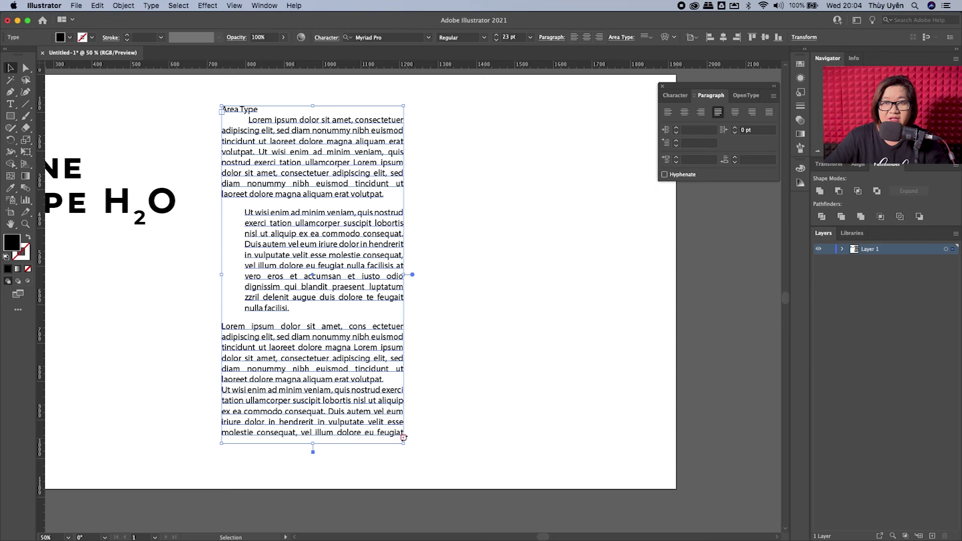
{"action": "double_click", "coordinate": [403, 439]}
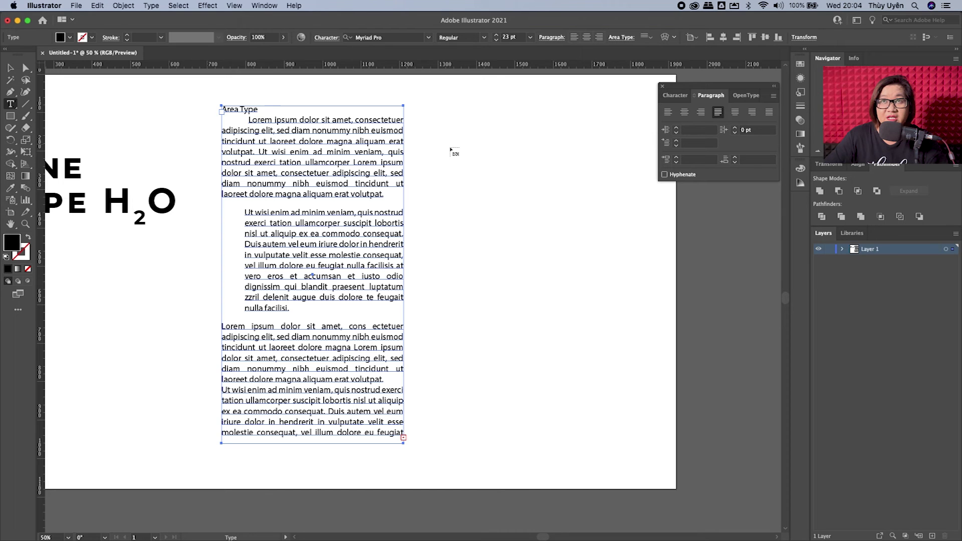
- Draw a second area-type column on the right, threaded from the overflow text
{"action": "left_click_drag", "start_coordinate": [420, 107], "coordinate": [614, 435]}
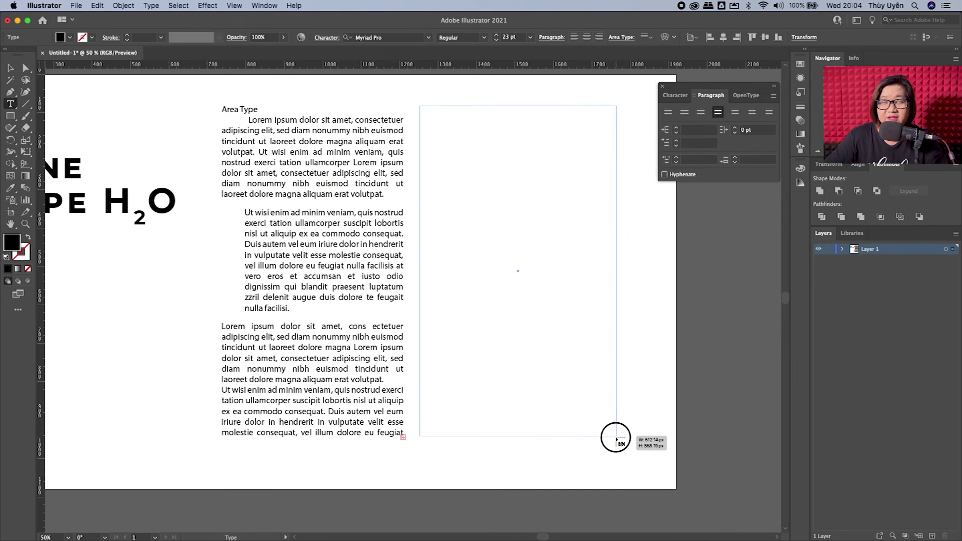
{"action": "left_click_drag", "start_coordinate": [615, 438], "coordinate": [615, 437]}
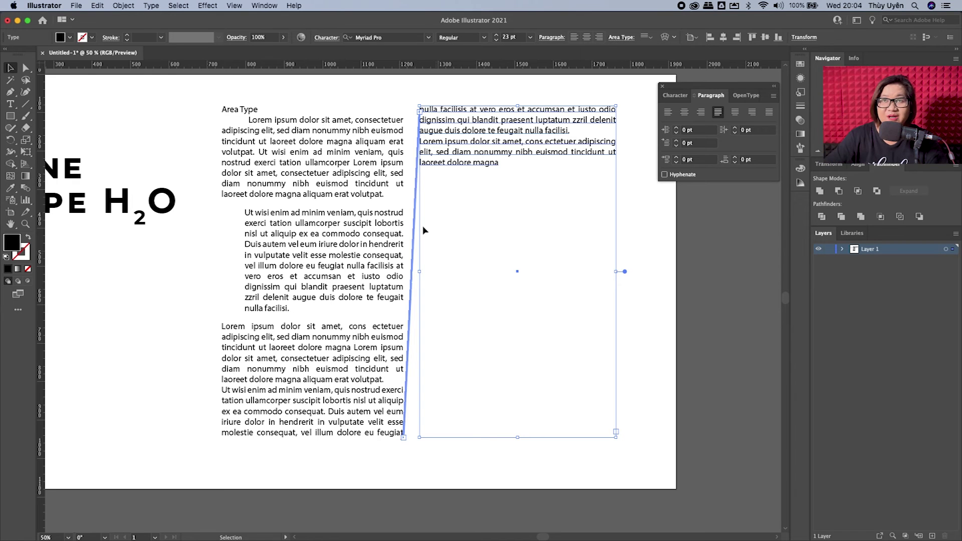
{"action": "left_click", "coordinate": [643, 215]}
{"action": "left_click", "coordinate": [540, 148]}
- Give the last Ut wisi paragraph a 70 pt left indent and 20 pt space before
{"action": "left_click", "coordinate": [384, 272]}
{"action": "double_click", "coordinate": [311, 275]}
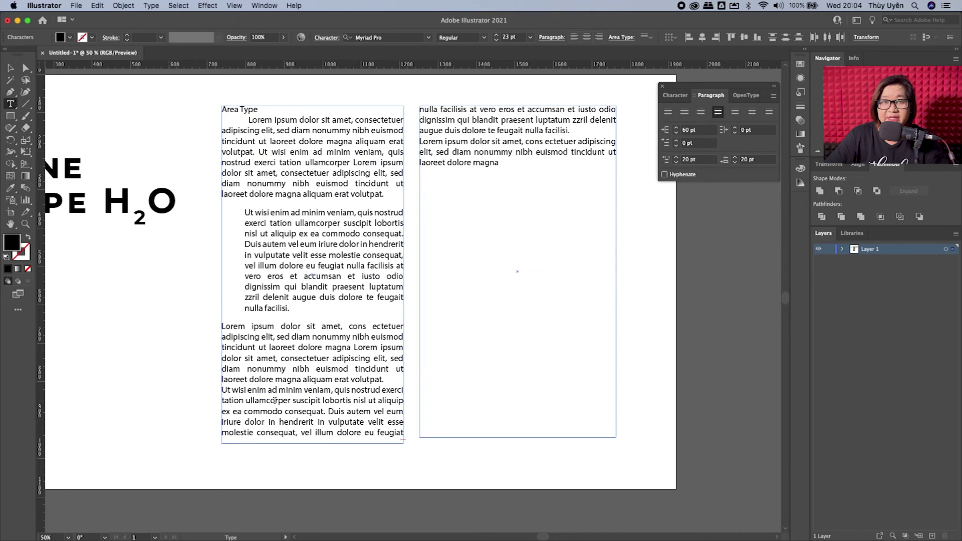
{"action": "left_click", "coordinate": [224, 390]}
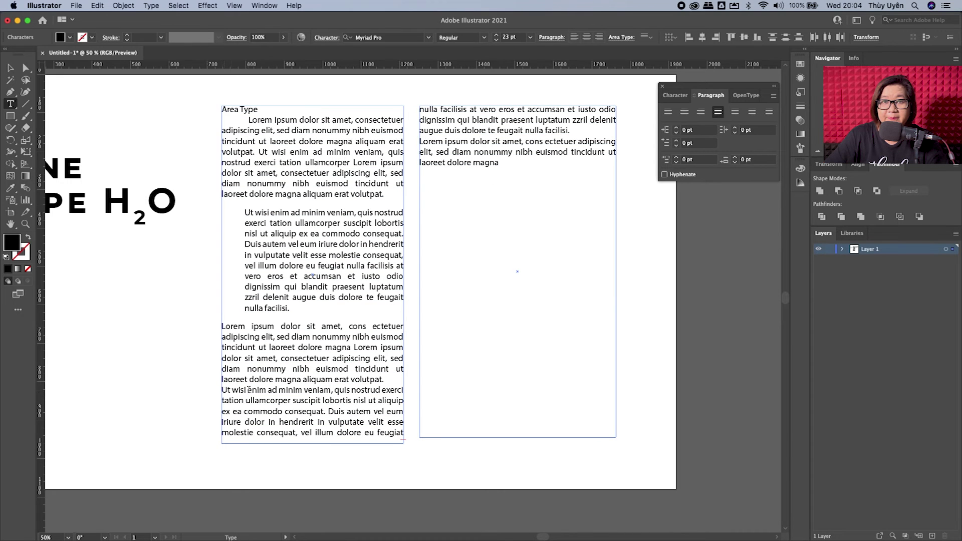
{"action": "left_click", "coordinate": [677, 130]}
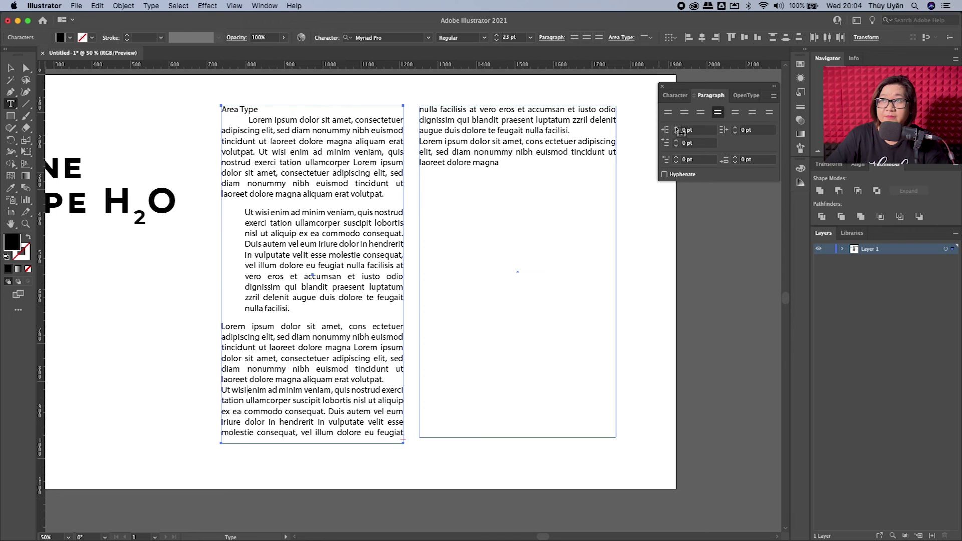
{"action": "key", "text": "shift+Up"}
{"action": "key", "text": "shift+Up"}
{"action": "key", "text": "shift+Up"}
{"action": "key", "text": "shift+Up"}
{"action": "key", "text": "shift+Up"}
{"action": "key", "text": "shift+Up"}
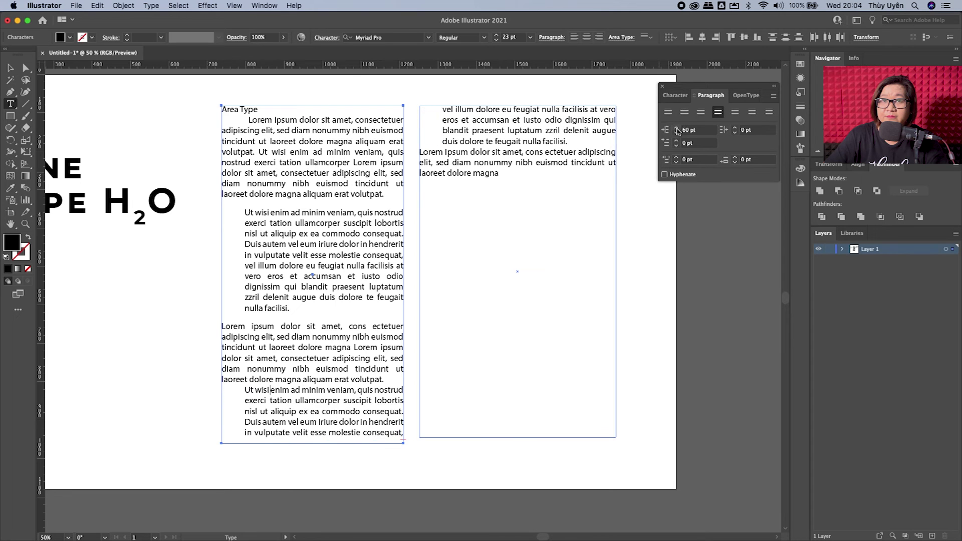
{"action": "key", "text": "shift+Up"}
{"action": "left_click", "coordinate": [676, 156], "text": "shift"}
{"action": "left_click", "coordinate": [676, 157], "text": "shift"}
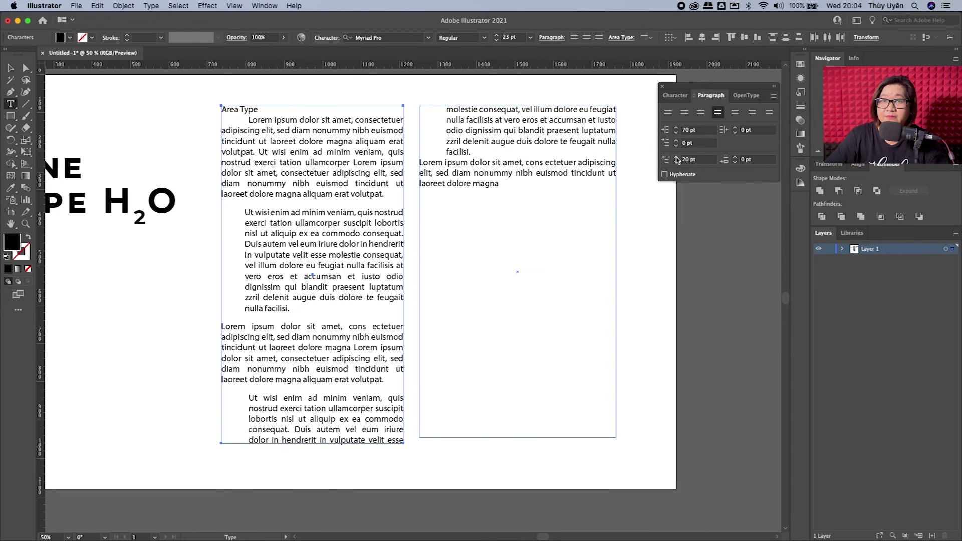
{"action": "left_click", "coordinate": [736, 160], "text": "shift"}
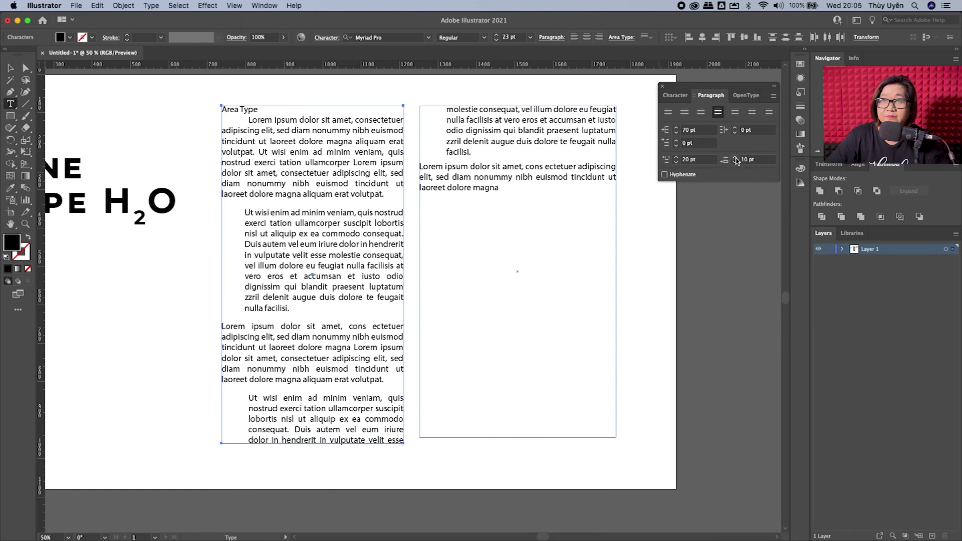
{"action": "left_click", "coordinate": [377, 194]}
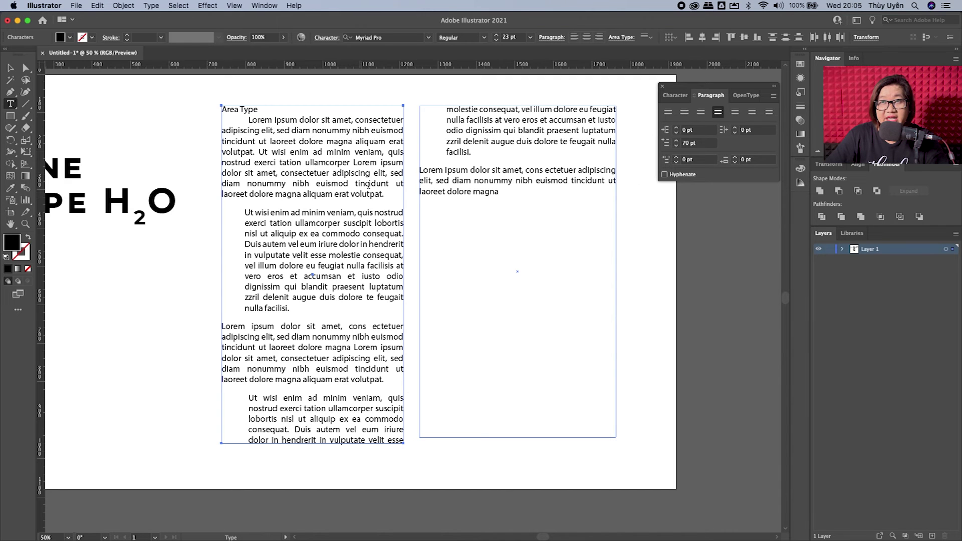
- Fill the right column with placeholder text and delete the first indented Ut wisi paragraph
{"action": "right_click", "coordinate": [509, 182]}
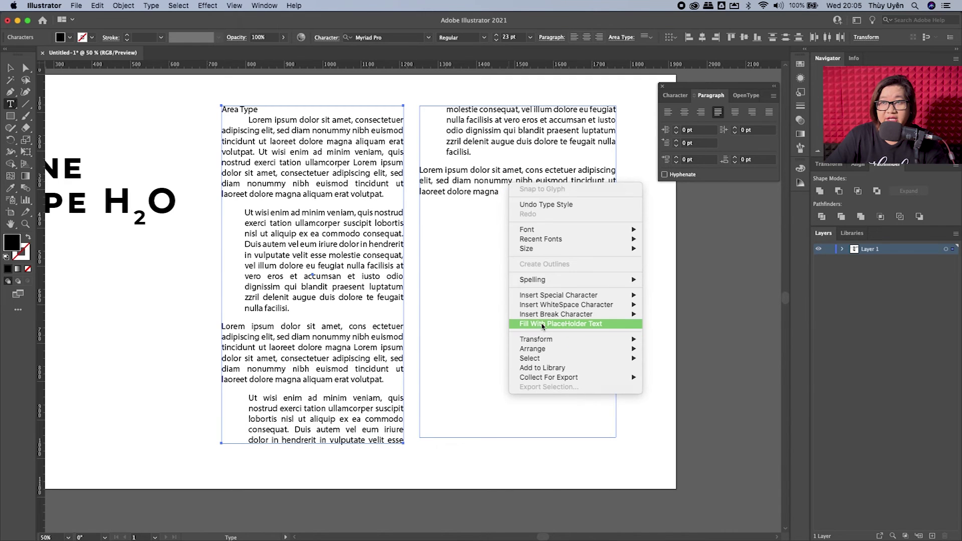
{"action": "left_click", "coordinate": [588, 325]}
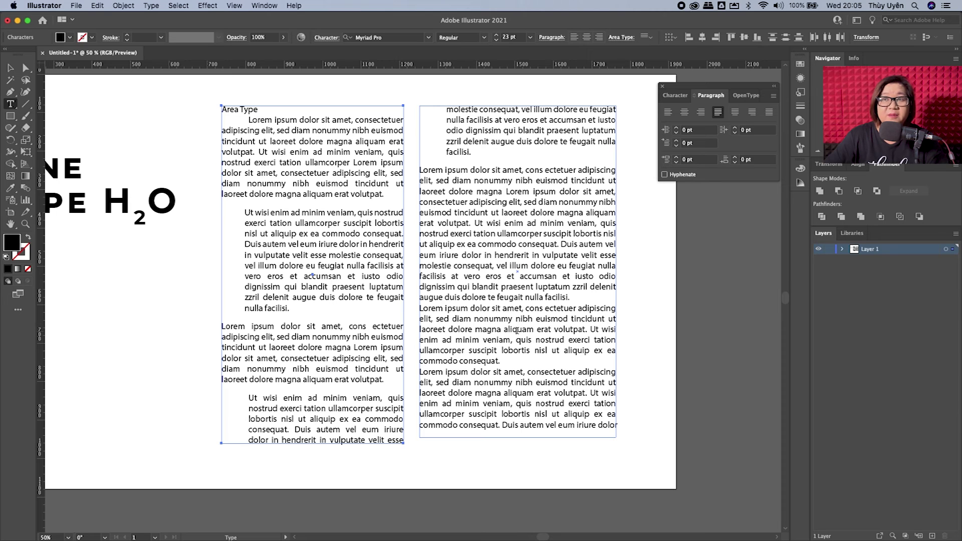
{"action": "mouse_move", "coordinate": [303, 306]}
{"action": "left_mouse_down"}
{"action": "mouse_move", "coordinate": [239, 234]}
{"action": "mouse_move", "coordinate": [318, 307]}
{"action": "left_mouse_up"}
{"action": "left_click", "coordinate": [246, 212]}
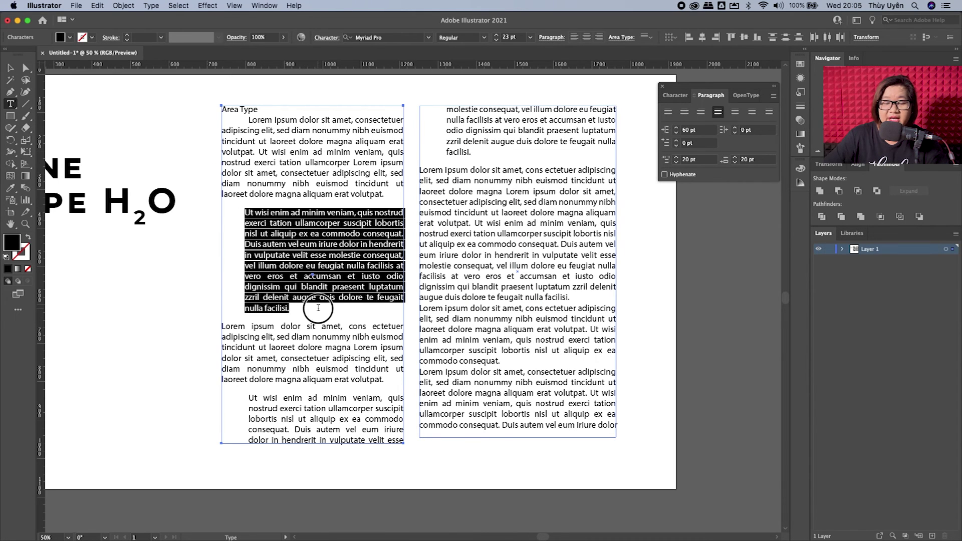
{"action": "key", "text": "BackSpace"}
{"action": "key", "text": "BackSpace"}
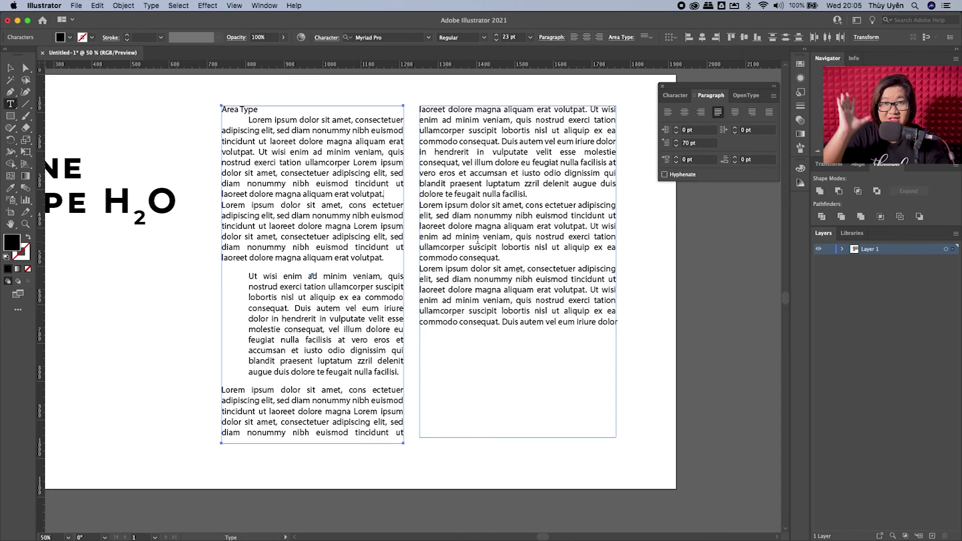
- Give the following Lorem ipsum paragraph a 70 pt first-line indent
{"action": "left_click", "coordinate": [222, 205]}
{"action": "key", "text": "BackSpace"}
{"action": "key", "text": "Return"}
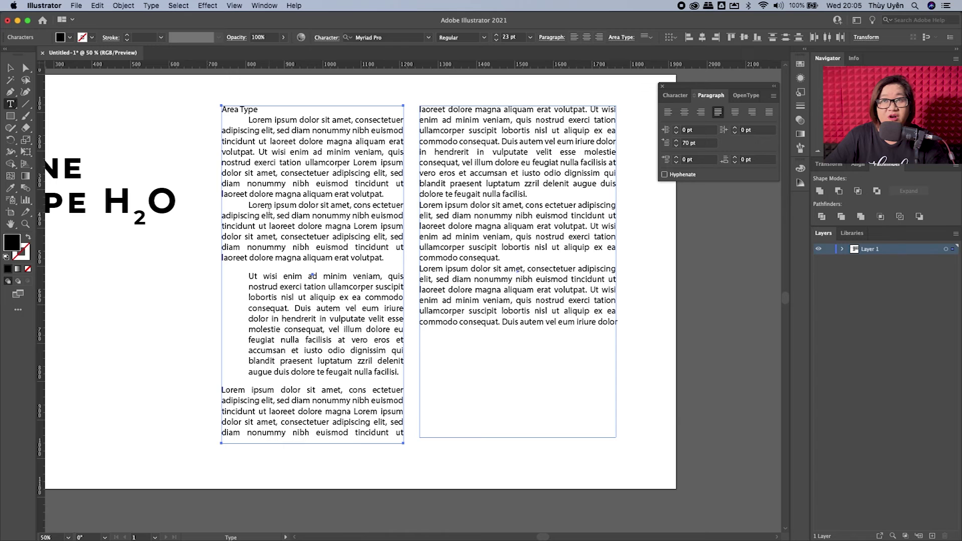
- Add four short filler lines above the second paragraph in the left column
{"action": "key", "text": "Return"}
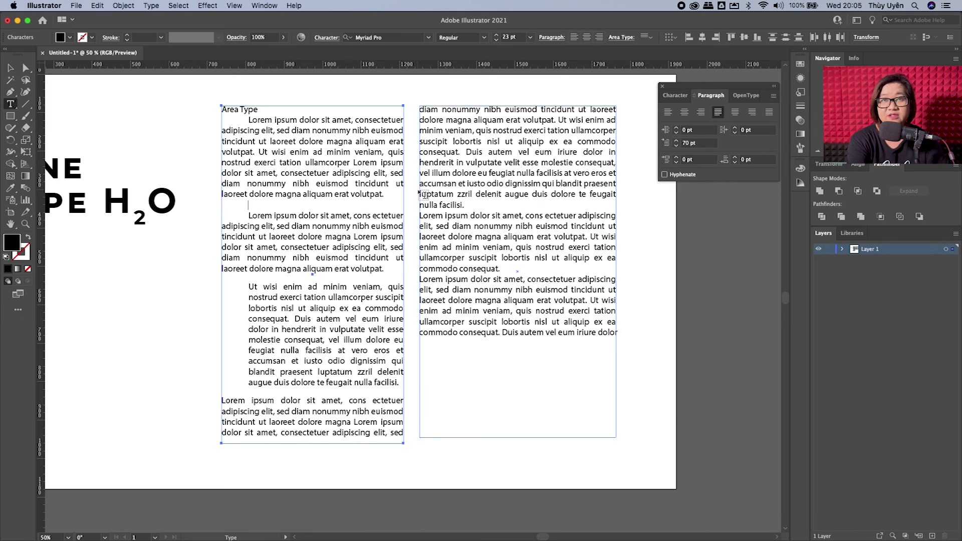
{"action": "type", "text": "idqw diugo"}
{"action": "key", "text": "Return"}
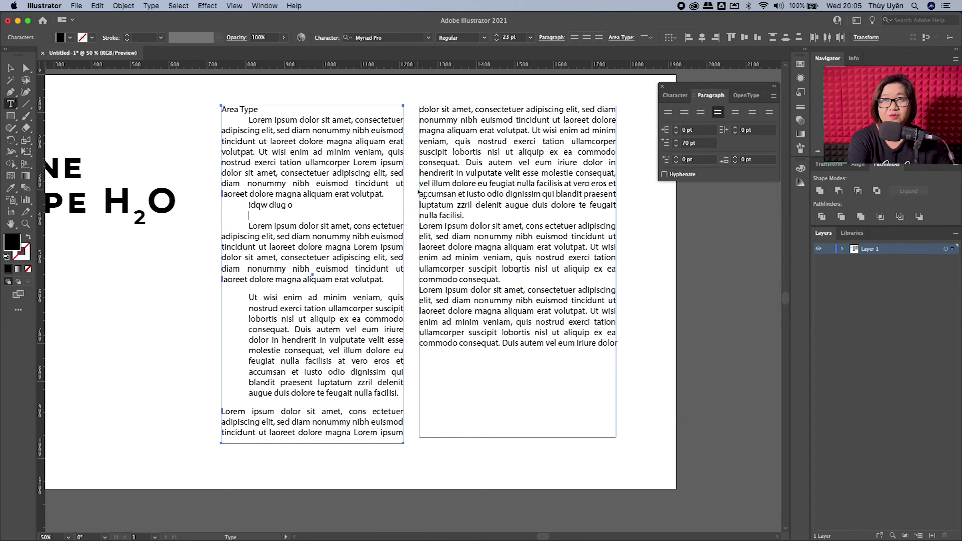
{"action": "type", "text": "ip"}
{"action": "key", "text": "Return"}
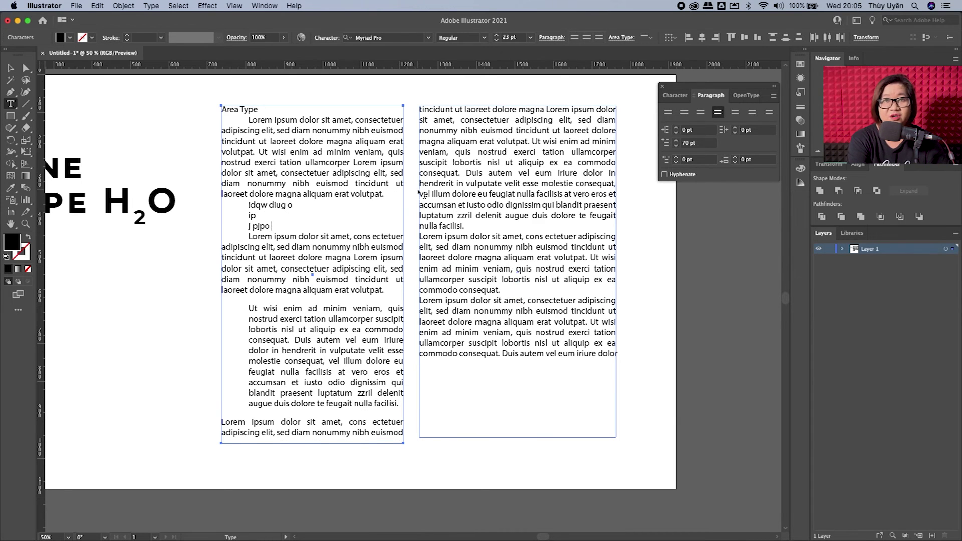
{"action": "key", "text": "Return"}
{"action": "type", "text": "k"}
{"action": "key", "text": "Return"}
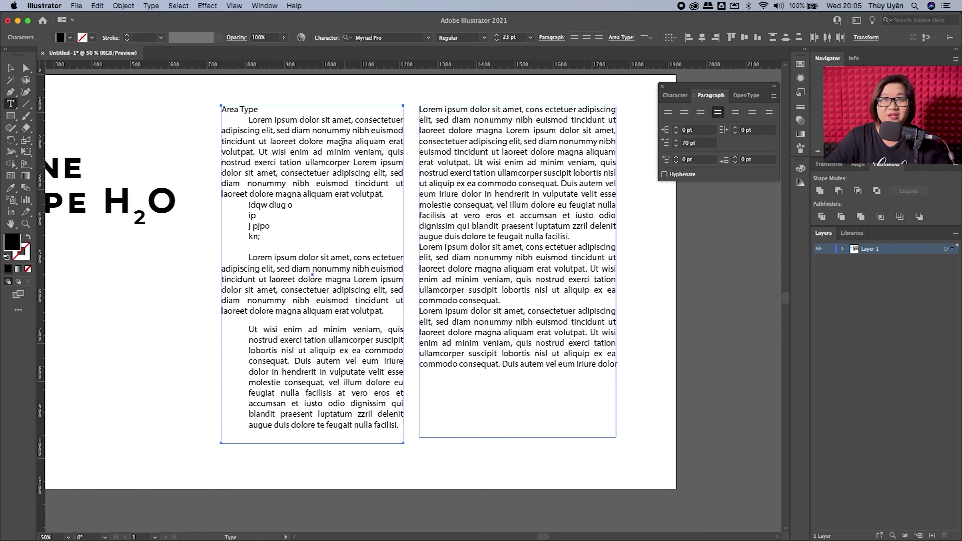
{"action": "left_click_drag", "start_coordinate": [264, 240], "coordinate": [242, 208]}
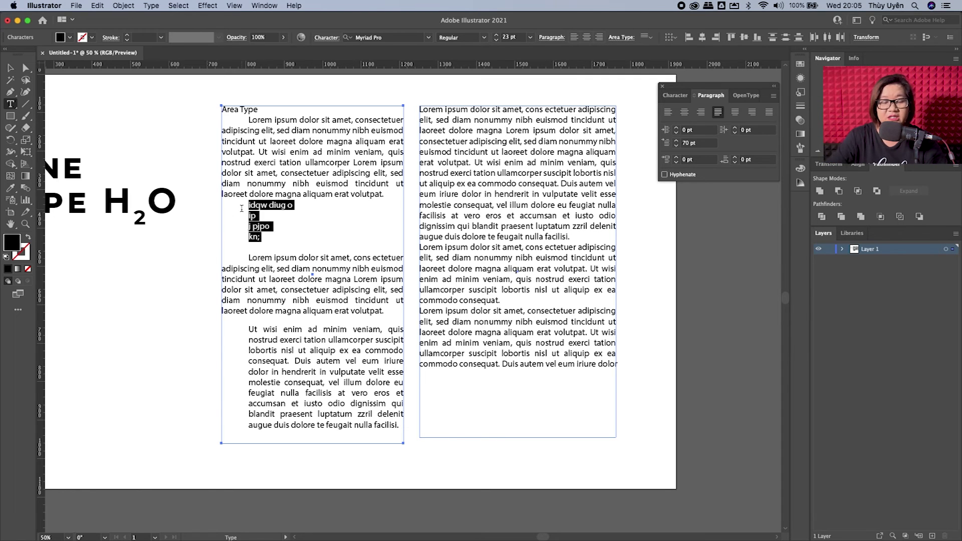
- Paste two extra copies of the 'commodo consequat.' paragraph into the right column
{"action": "left_click", "coordinate": [422, 239]}
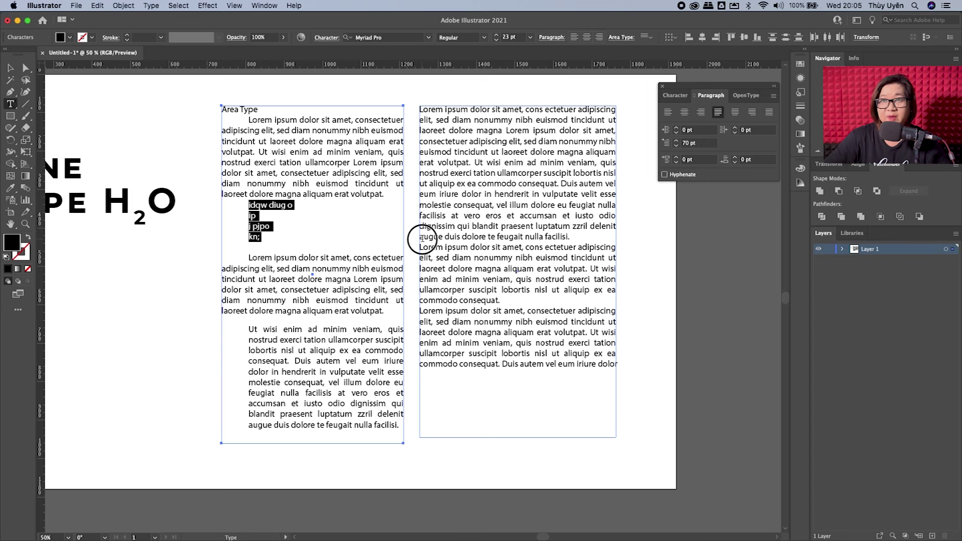
{"action": "left_click", "coordinate": [498, 301]}
{"action": "triple_click", "coordinate": [499, 300]}
{"action": "key", "text": "super+c"}
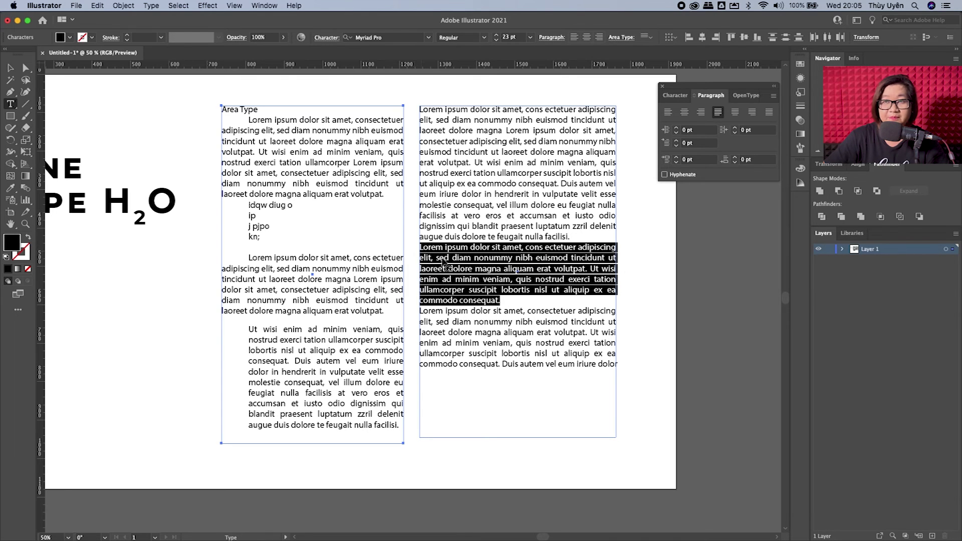
{"action": "left_click", "coordinate": [542, 300]}
{"action": "key", "text": "Return"}
{"action": "key", "text": "super+v"}
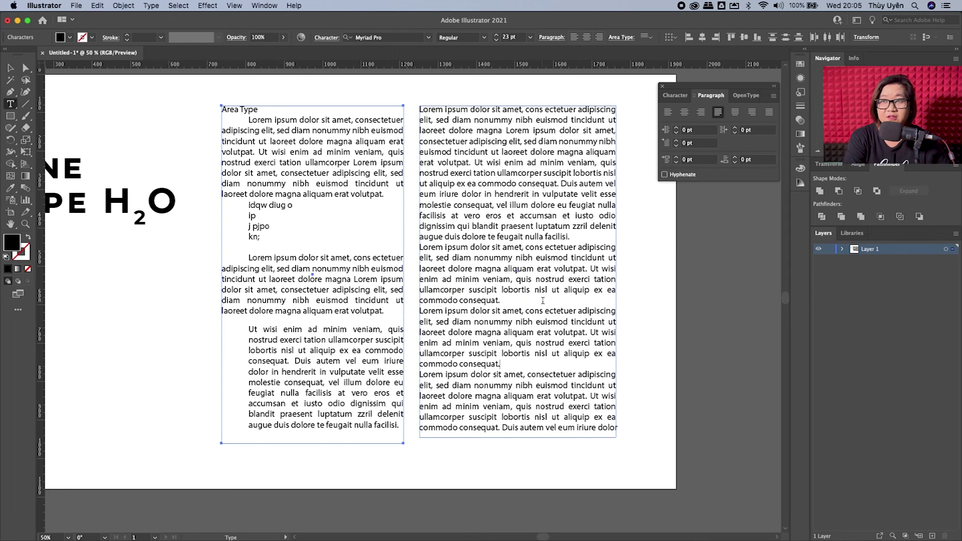
{"action": "key", "text": "Return"}
{"action": "key", "text": "super+v"}
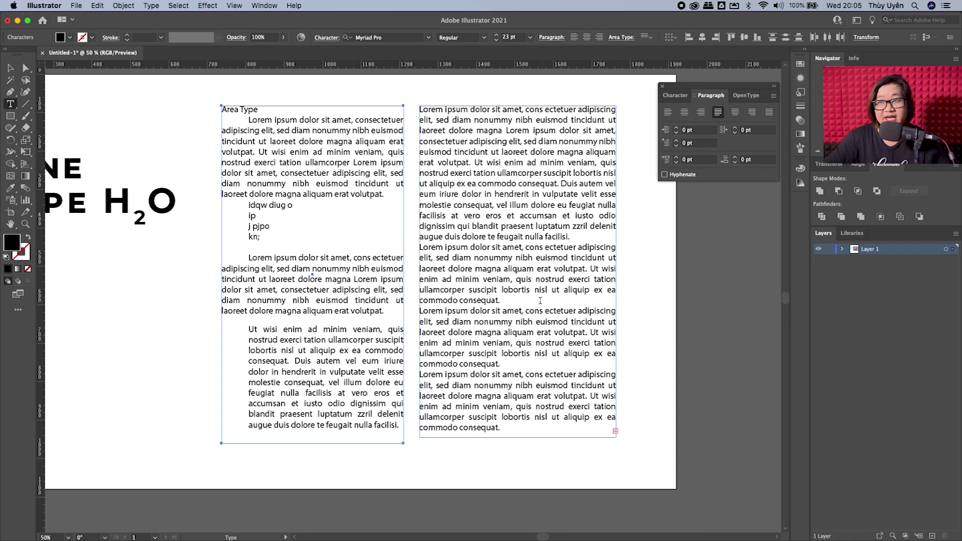
{"action": "left_click", "coordinate": [10, 68]}
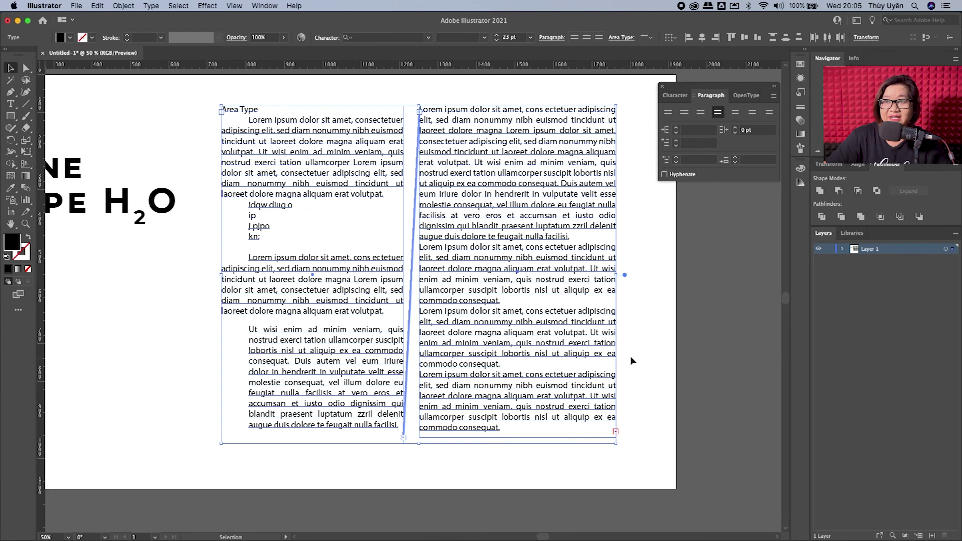
- Zoom out and move the headline up-left and both body columns left
{"action": "left_click", "coordinate": [629, 441]}
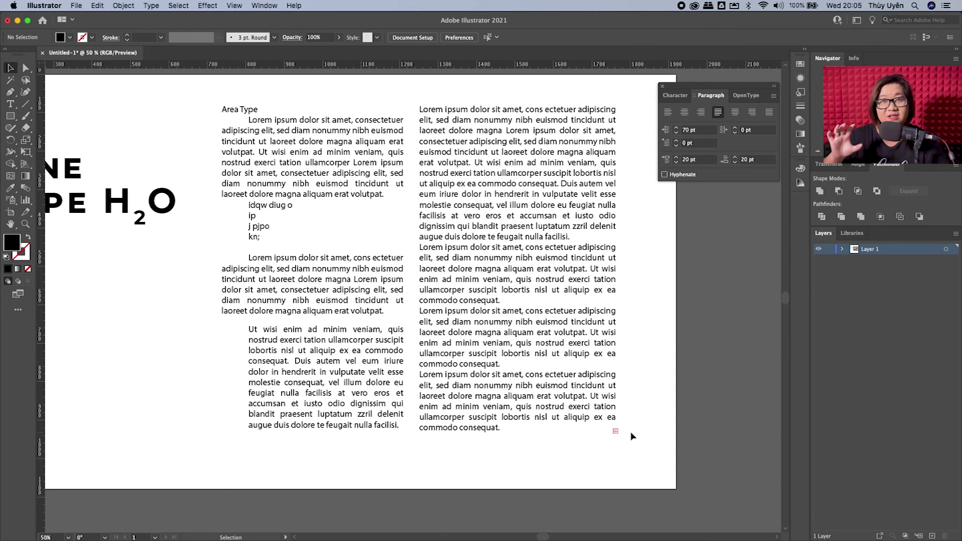
{"action": "key", "text": "super+minus"}
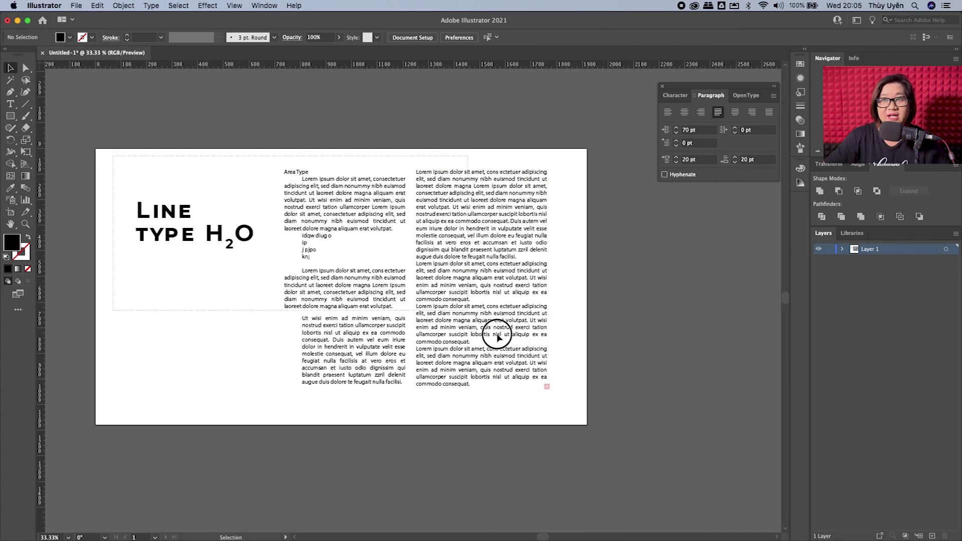
{"action": "key", "text": "super+a"}
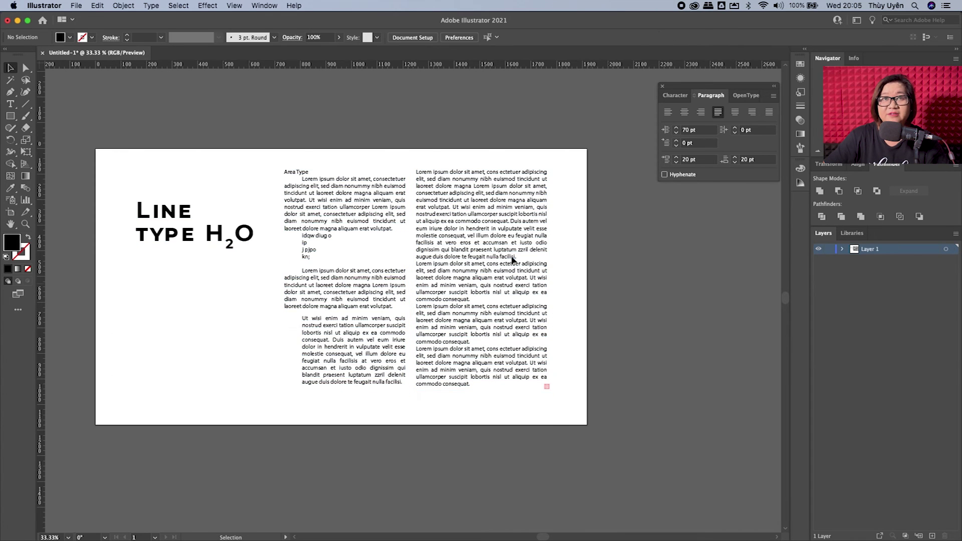
{"action": "left_click_drag", "start_coordinate": [220, 192], "coordinate": [200, 164]}
{"action": "mouse_move", "coordinate": [333, 157]}
{"action": "left_mouse_down"}
{"action": "mouse_move", "coordinate": [488, 283]}
{"action": "mouse_move", "coordinate": [447, 263]}
{"action": "mouse_move", "coordinate": [500, 281]}
{"action": "left_mouse_up"}
- Narrow the right column's frame, then try a new threaded frame and undo it
{"action": "left_click", "coordinate": [597, 264]}
{"action": "left_click", "coordinate": [479, 257]}
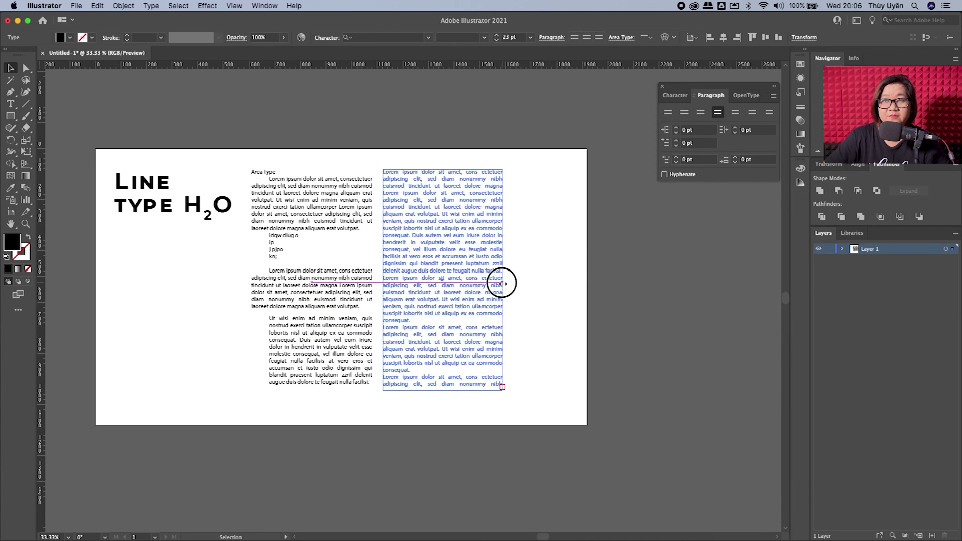
{"action": "left_click", "coordinate": [534, 281]}
{"action": "left_click", "coordinate": [464, 276]}
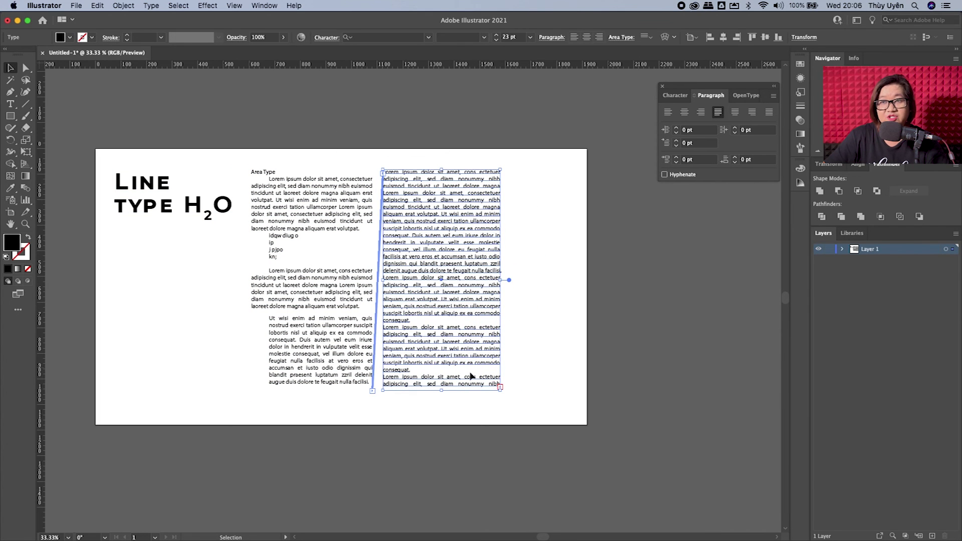
{"action": "key", "text": "t"}
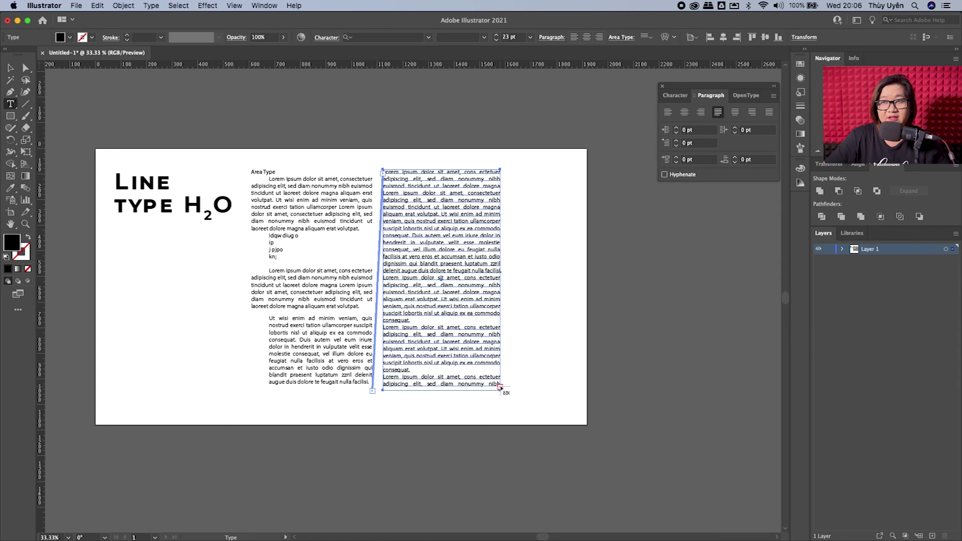
{"action": "double_click", "coordinate": [500, 386]}
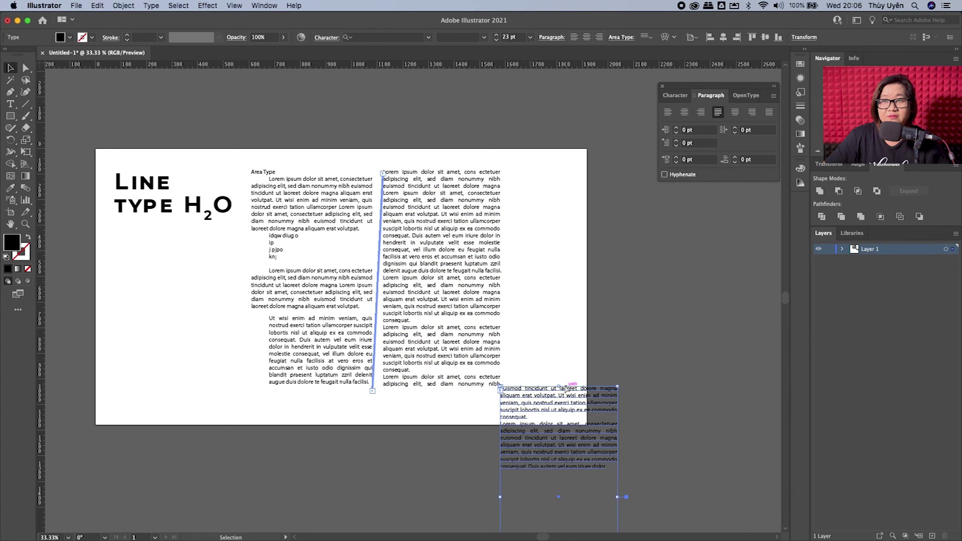
{"action": "key", "text": "super+z"}
- Thread the overflow into a new frame at the artboard's right edge and delete the middle column
{"action": "left_click_drag", "start_coordinate": [507, 169], "coordinate": [636, 388]}
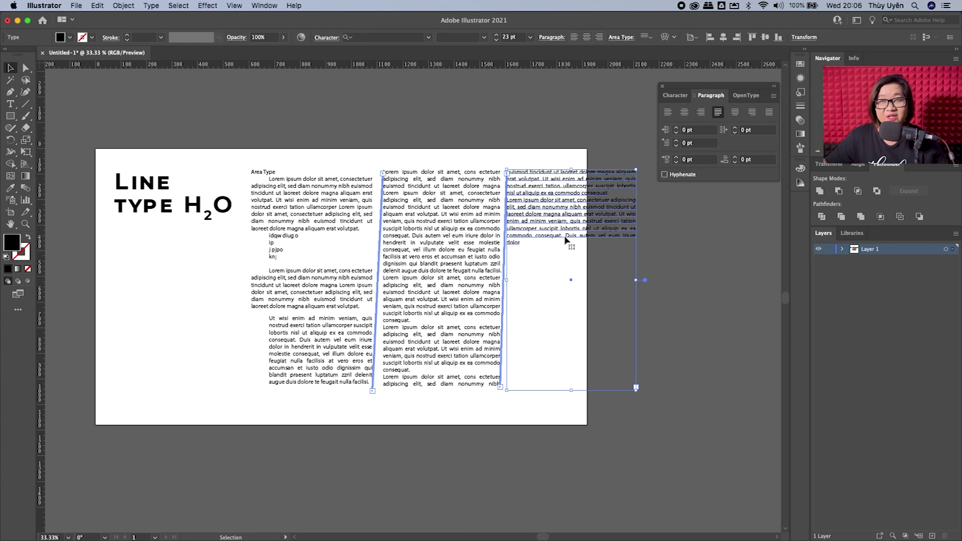
{"action": "left_click", "coordinate": [689, 253]}
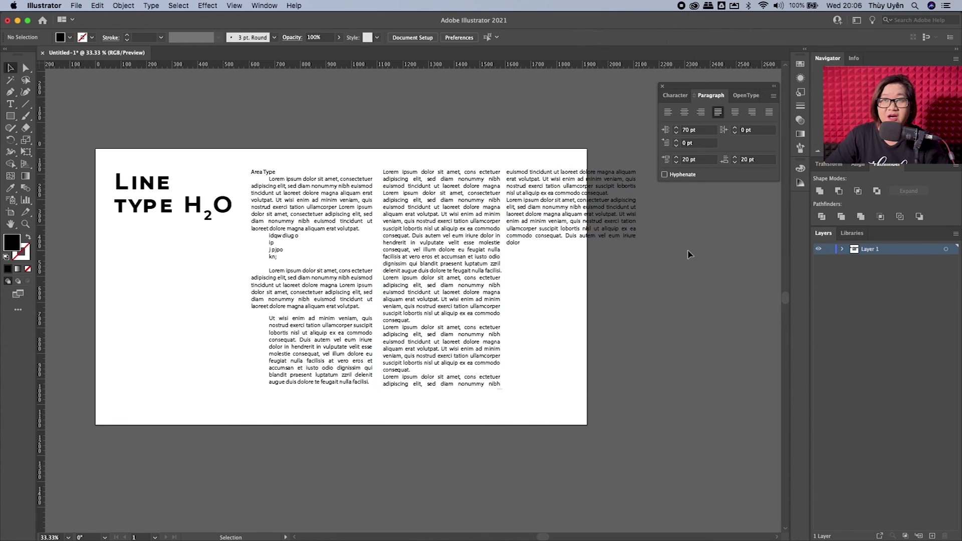
{"action": "left_click", "coordinate": [437, 284]}
{"action": "left_click", "coordinate": [502, 281]}
{"action": "left_click", "coordinate": [440, 262]}
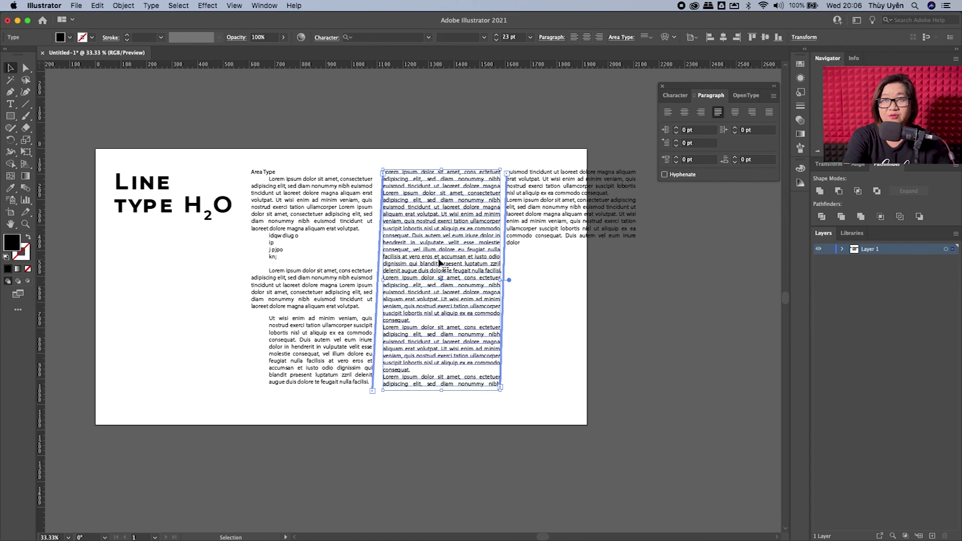
{"action": "key", "text": "Delete"}
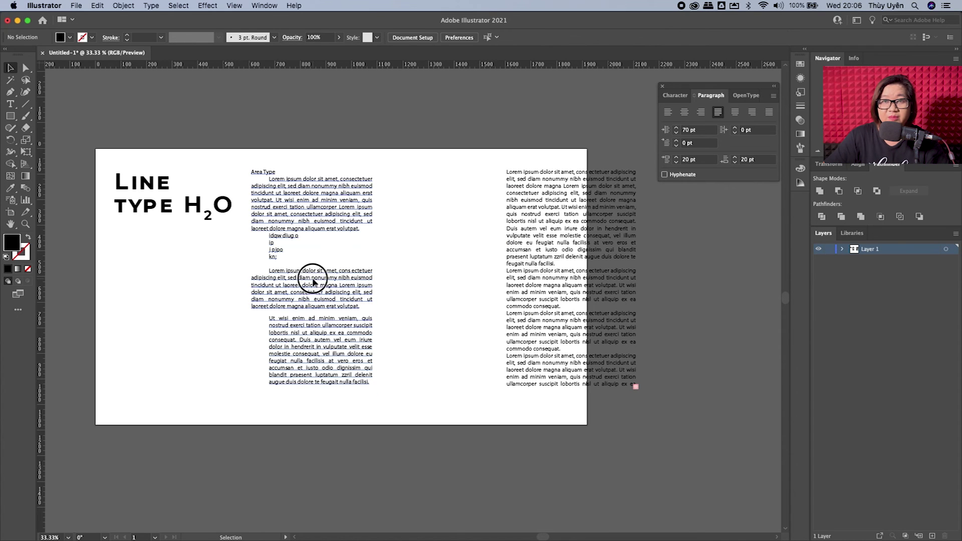
- Drag the right threaded column left so it sits inside the artboard beside the left column
{"action": "left_click", "coordinate": [313, 277]}
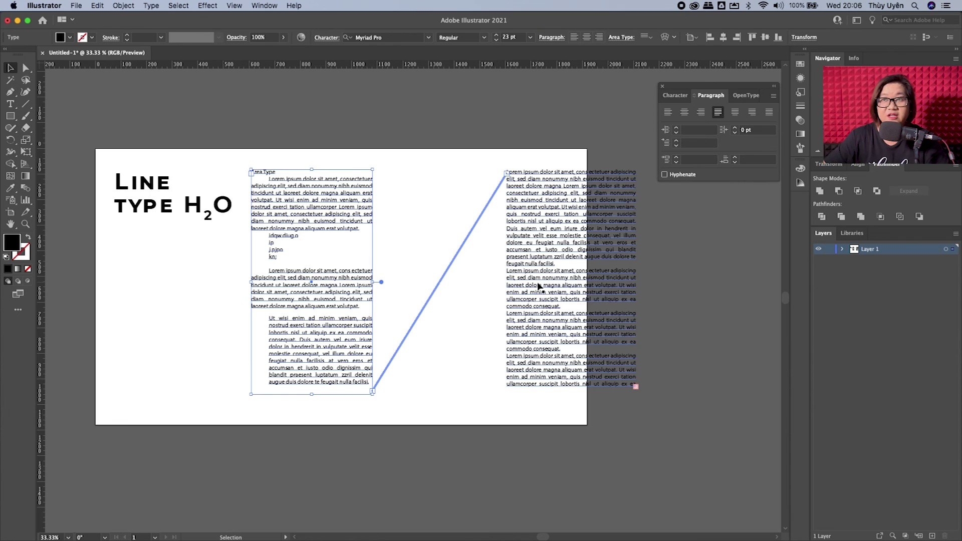
{"action": "key", "text": "v"}
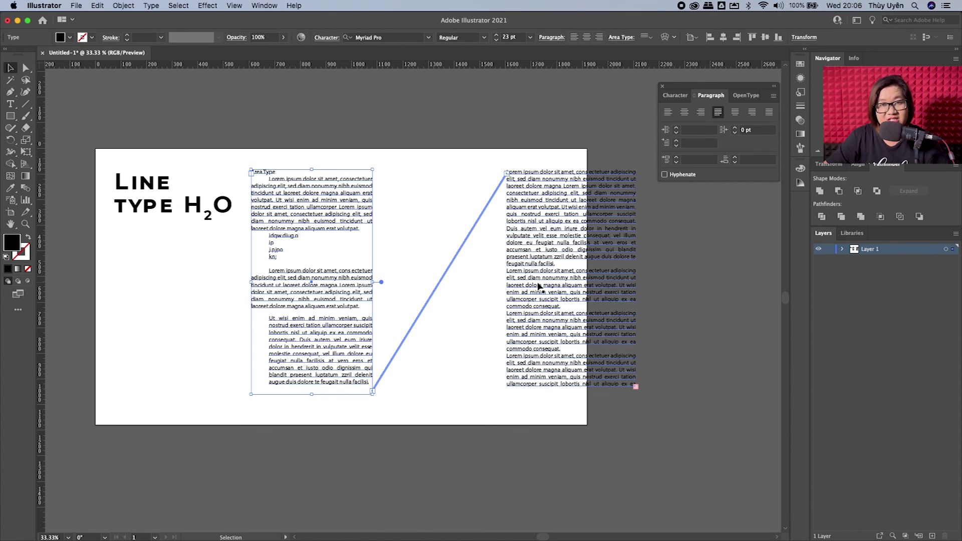
{"action": "left_click", "coordinate": [714, 284]}
{"action": "left_click_drag", "start_coordinate": [532, 242], "coordinate": [418, 242]}
{"action": "left_click", "coordinate": [566, 385]}
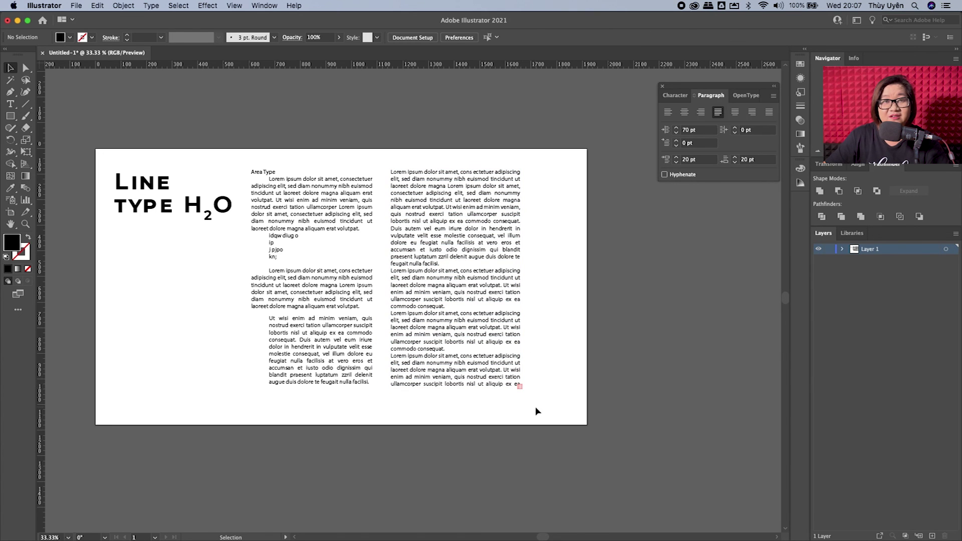